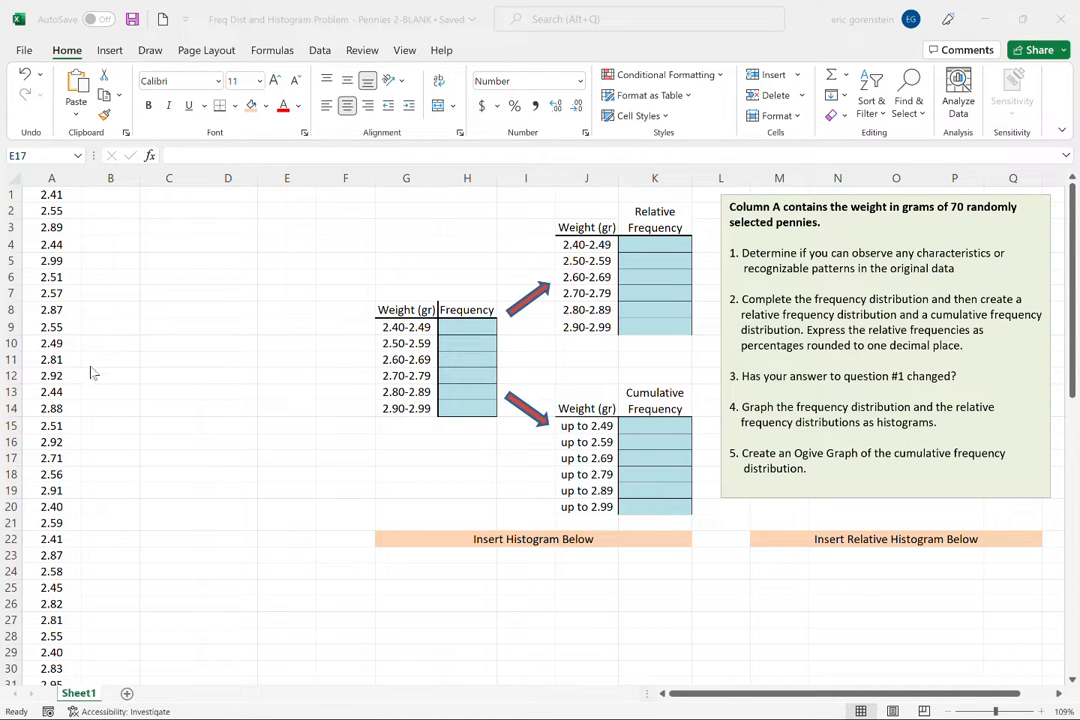
# Look through the penny weights in column A from the first row to the last
pyautogui.scroll(-8, 143, 389)
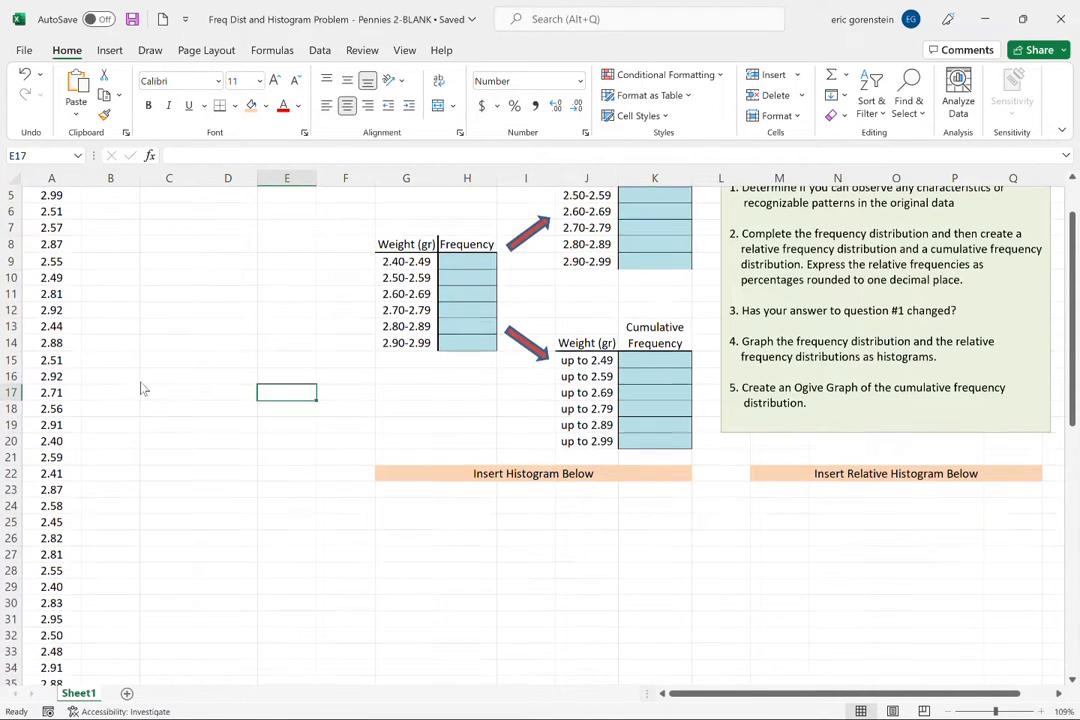
pyautogui.scroll(-10, 143, 389)
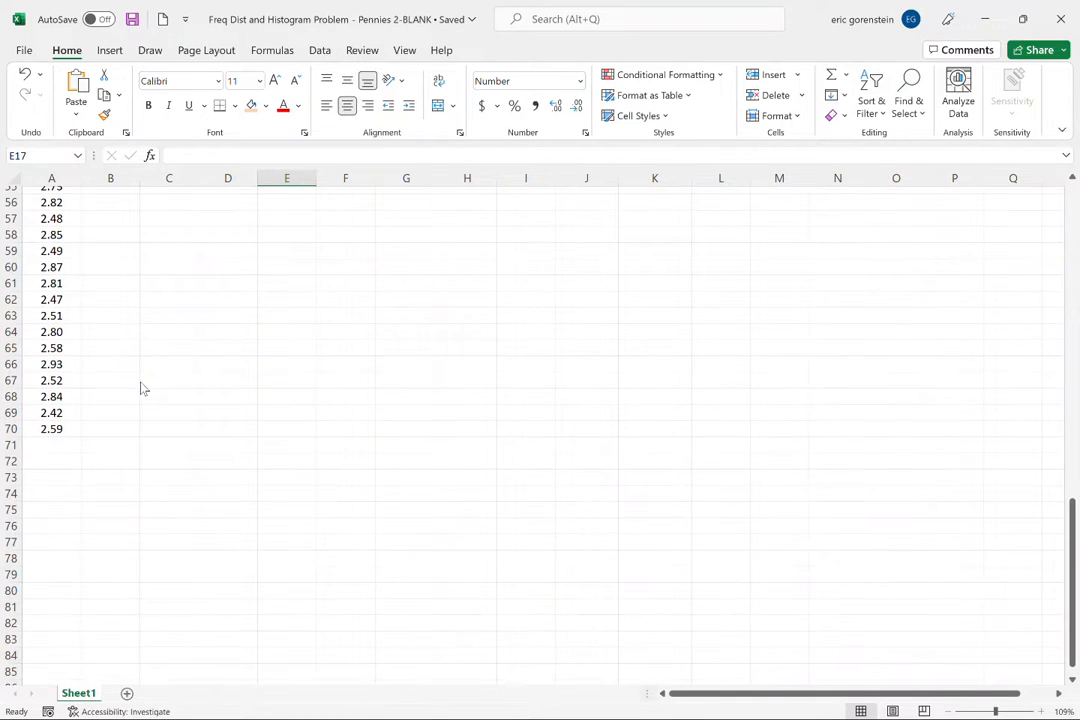
pyautogui.scroll(15, 143, 389)
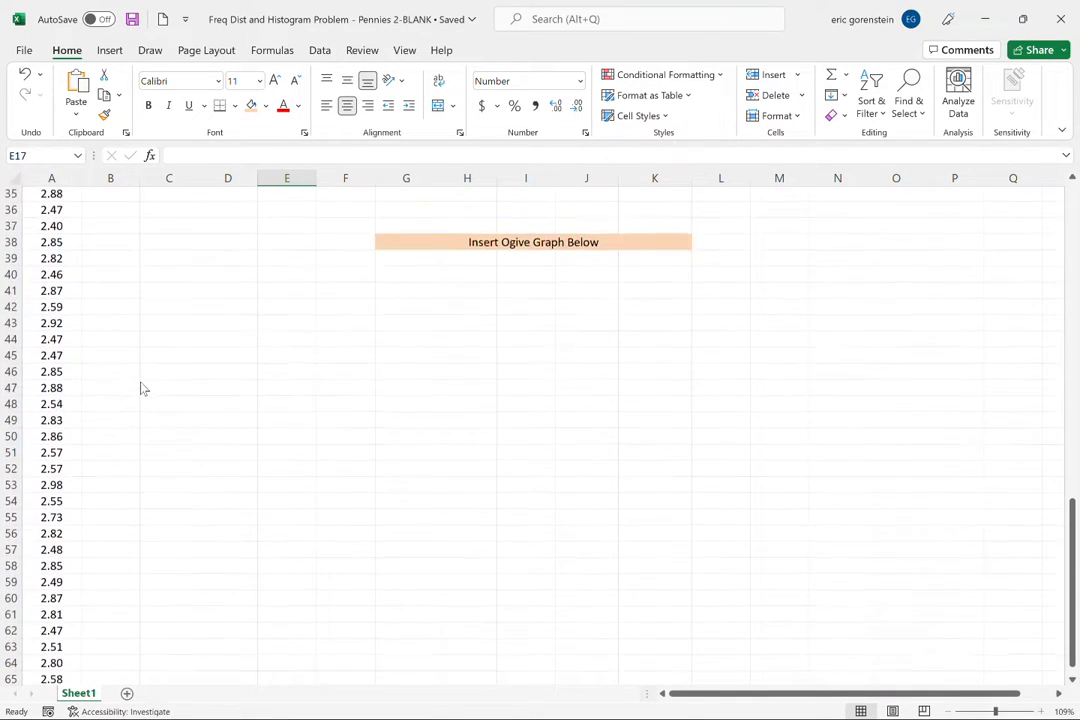
pyautogui.scroll(4, 143, 389)
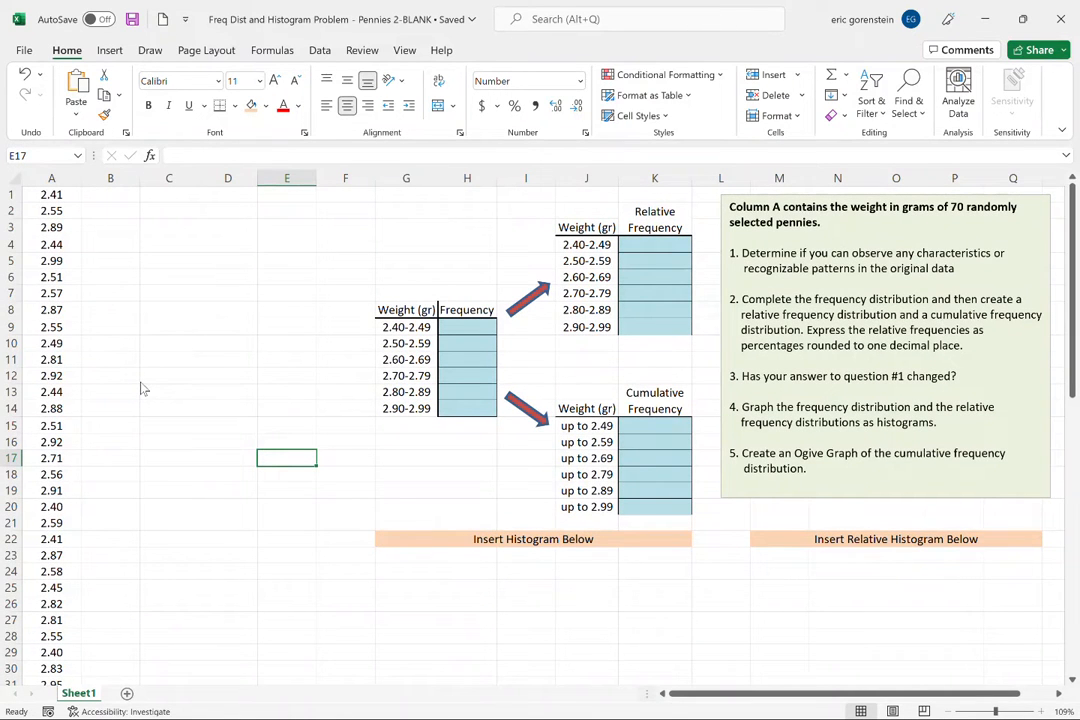
# Draw red ink arrows pointing at the first two weights in column A and undo them
pyautogui.click(150, 50)
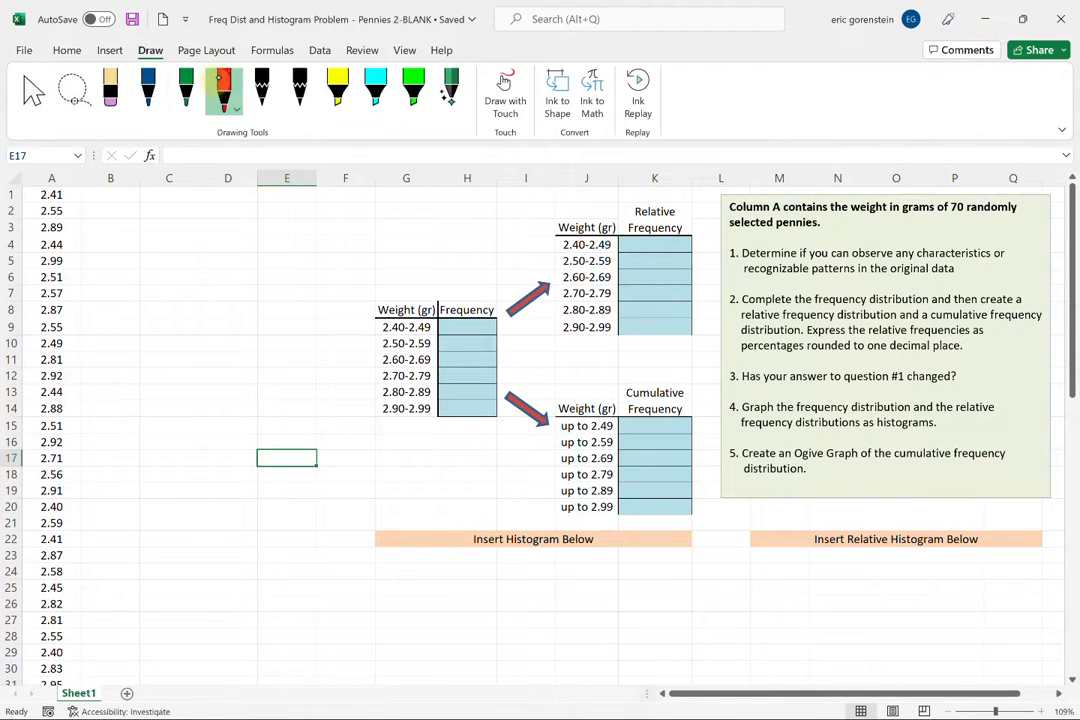
pyautogui.moveTo(124, 215)
pyautogui.mouseDown()
pyautogui.moveTo(72, 198)
pyautogui.moveTo(110, 240)
pyautogui.moveTo(71, 221)
pyautogui.mouseUp()
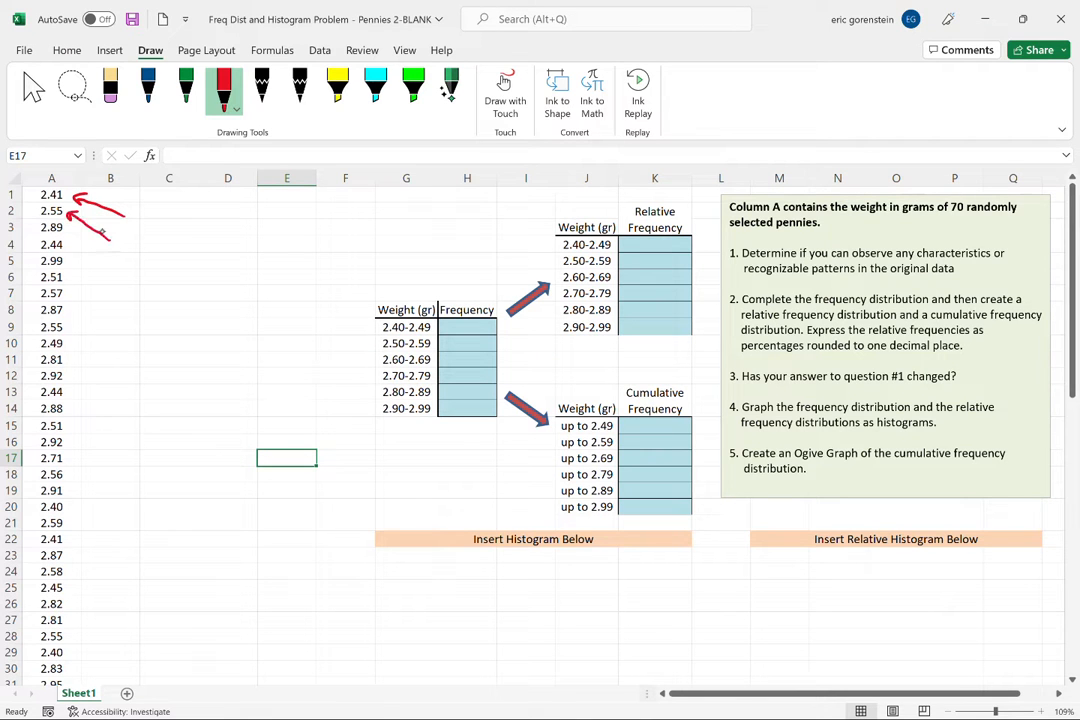
pyautogui.hotkey('ctrl', 'z')
pyautogui.hotkey('ctrl', 'z')
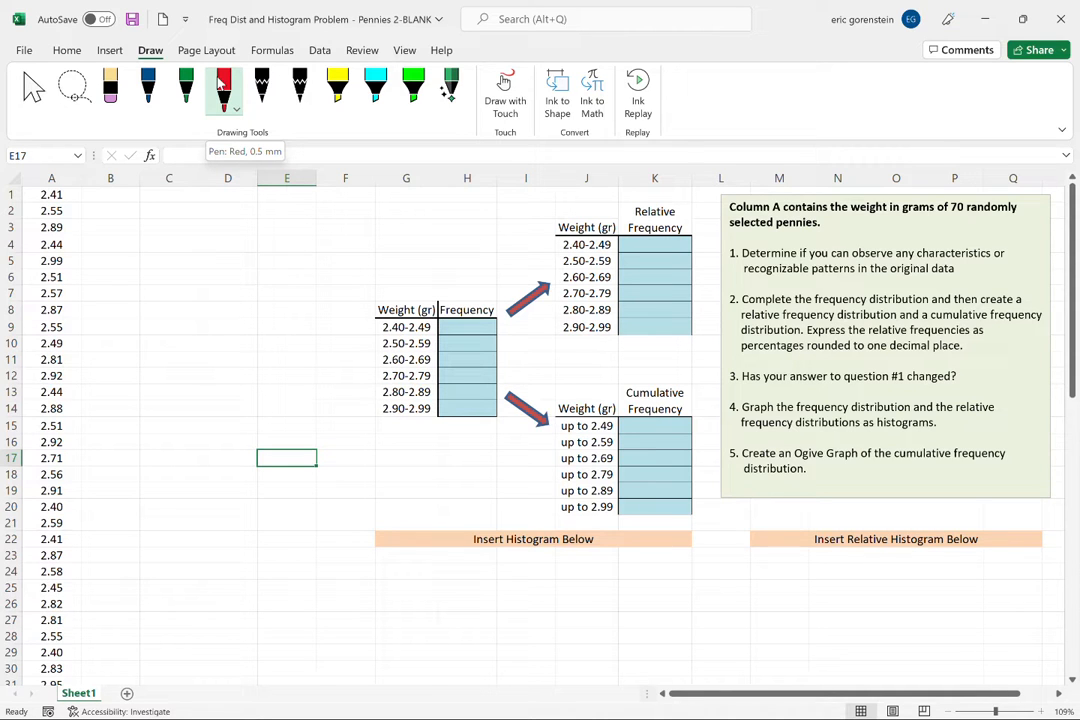
# Examine the unsorted weights in column A for recognizable patterns
pyautogui.scroll(-11, 540, 430)
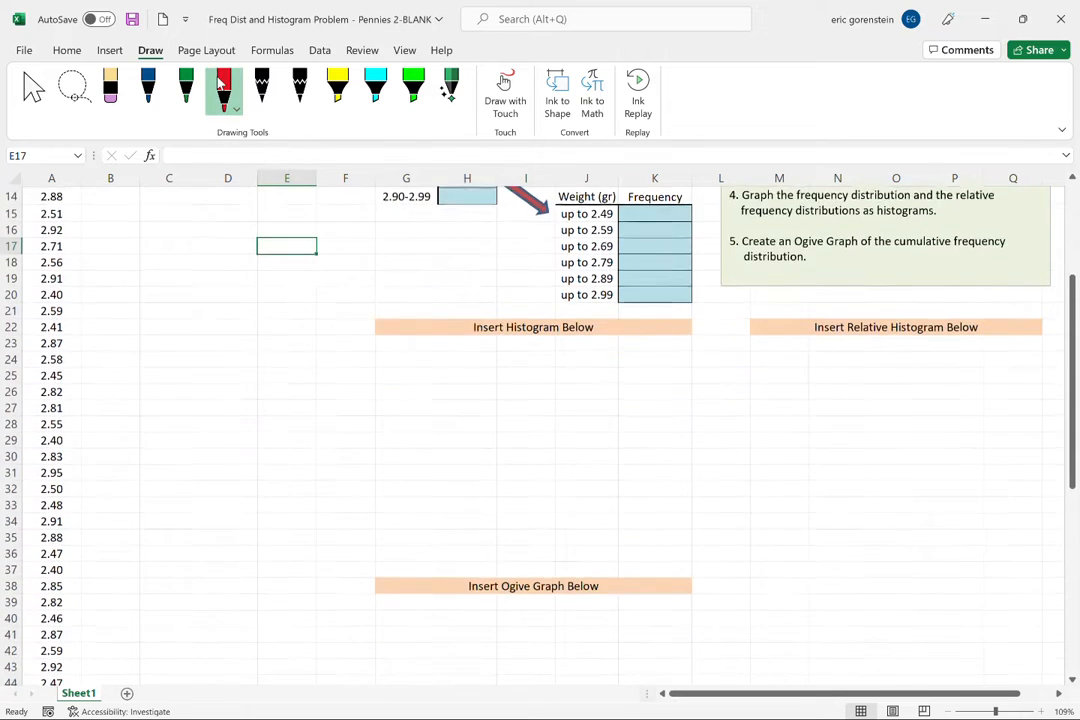
pyautogui.scroll(-6, 540, 430)
pyautogui.scroll(3, 540, 430)
pyautogui.scroll(2, 540, 430)
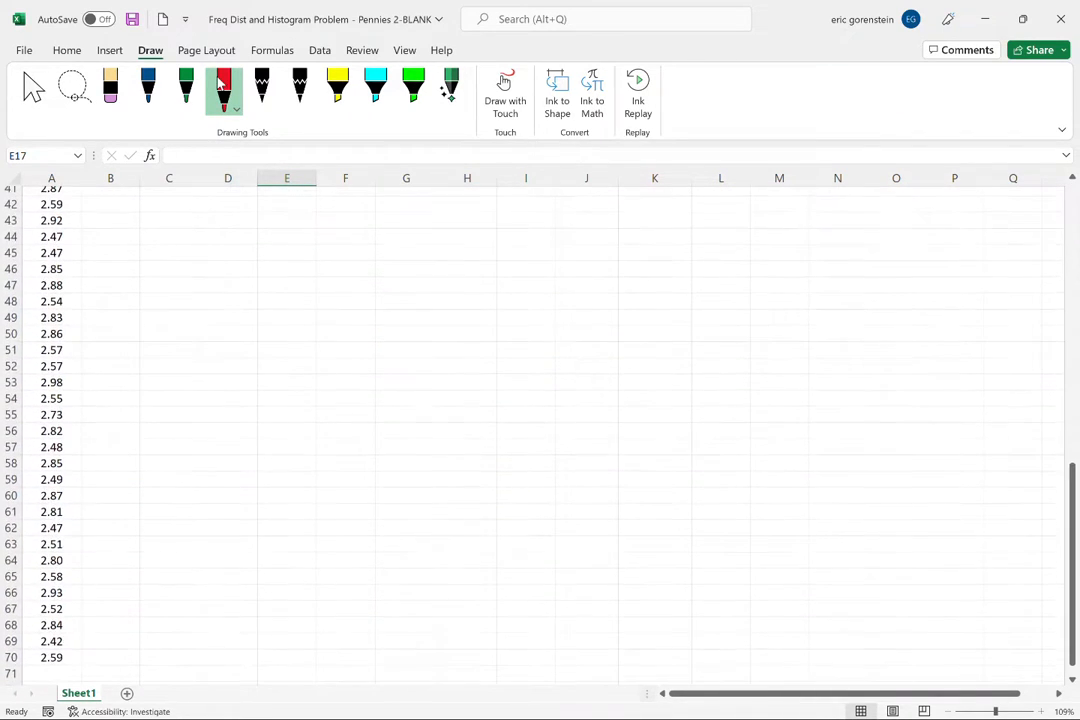
pyautogui.scroll(8, 540, 430)
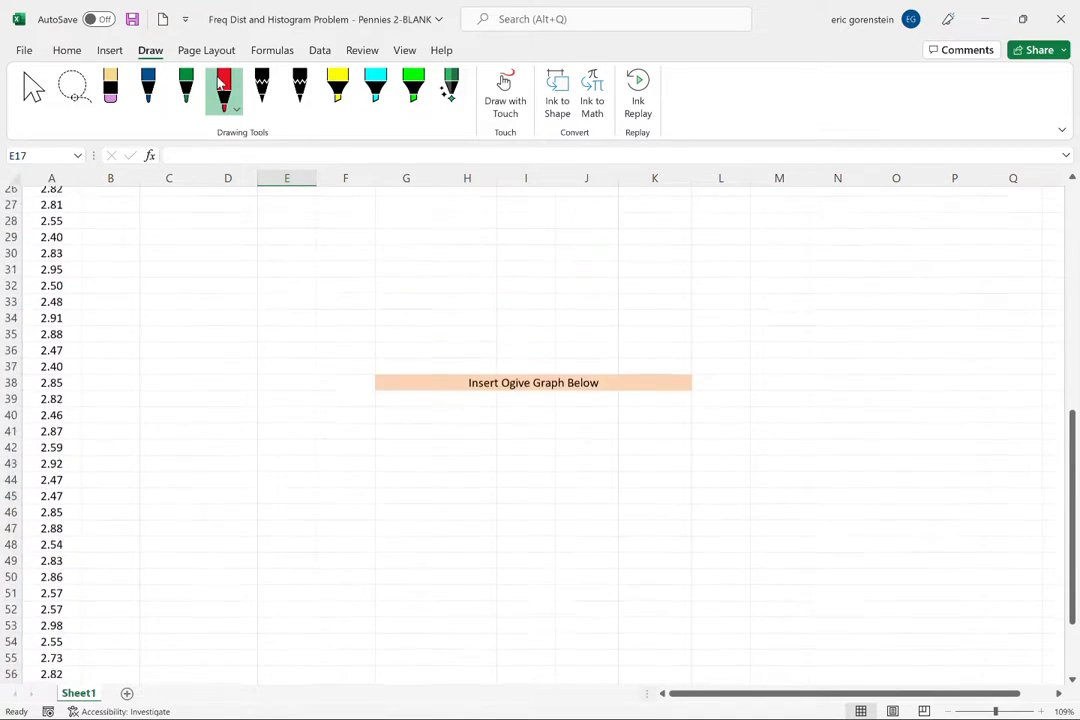
pyautogui.scroll(5, 540, 430)
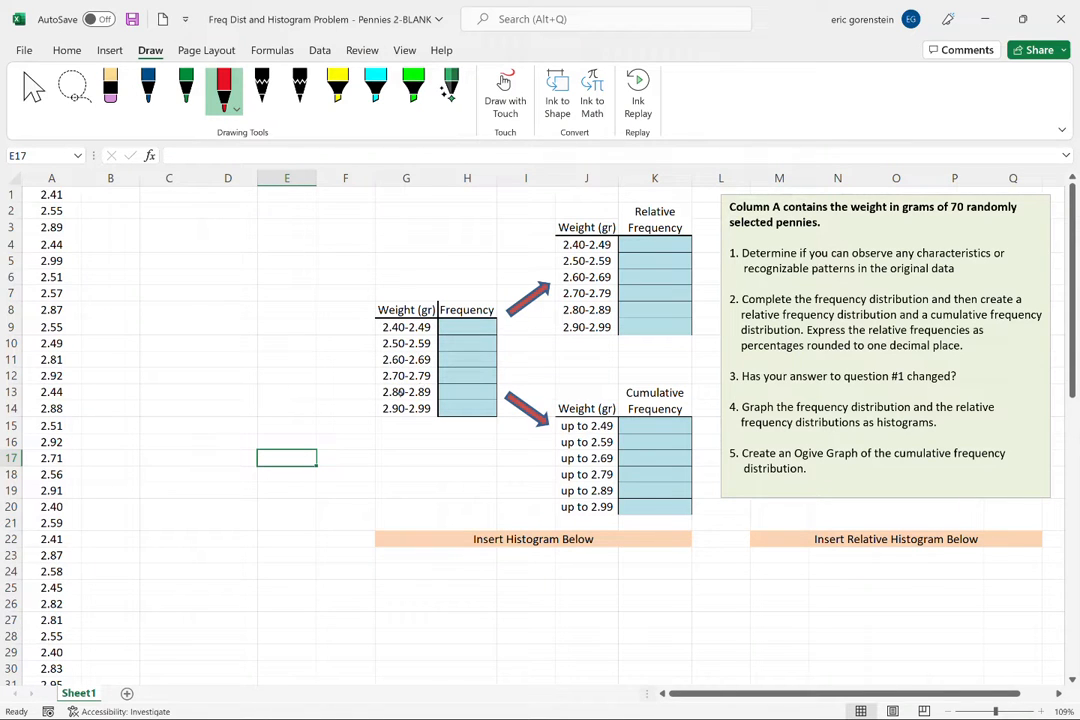
# Highlight the lower class limits 2.40 and 2.50 in yellow and join them with a red ink arrow
pyautogui.click(375, 88)
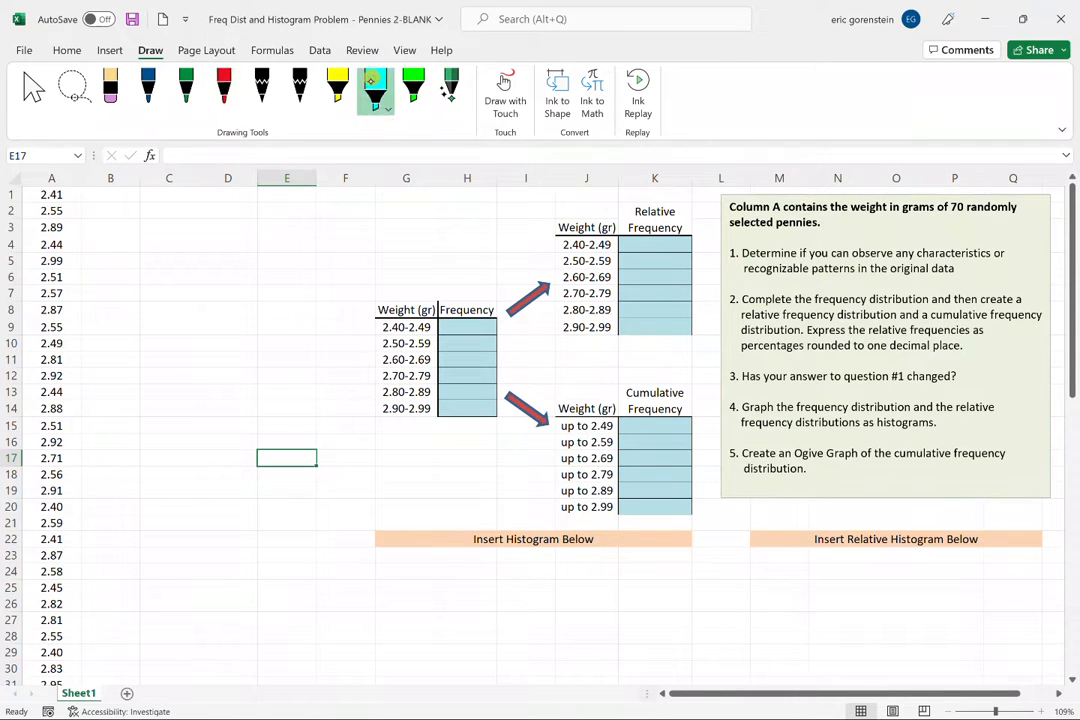
pyautogui.click(337, 88)
pyautogui.moveTo(402, 327)
pyautogui.mouseDown()
pyautogui.moveTo(383, 327)
pyautogui.moveTo(383, 343)
pyautogui.mouseUp()
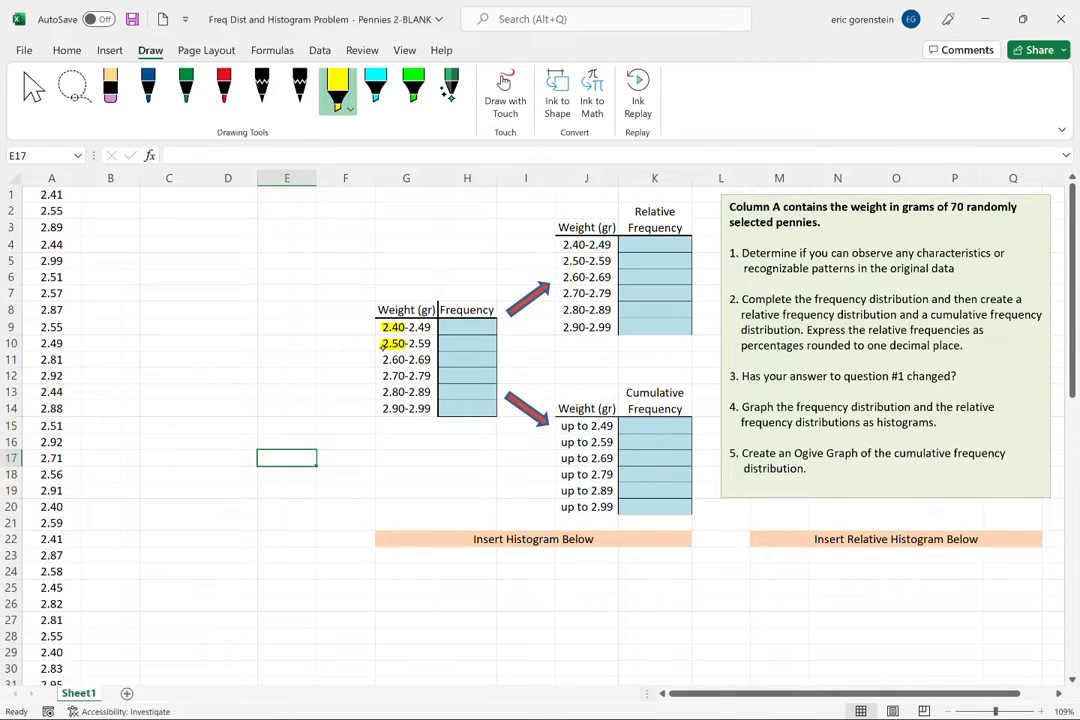
pyautogui.click(223, 88)
pyautogui.moveTo(372, 346)
pyautogui.mouseDown()
pyautogui.moveTo(371, 328)
pyautogui.moveTo(373, 351)
pyautogui.mouseUp()
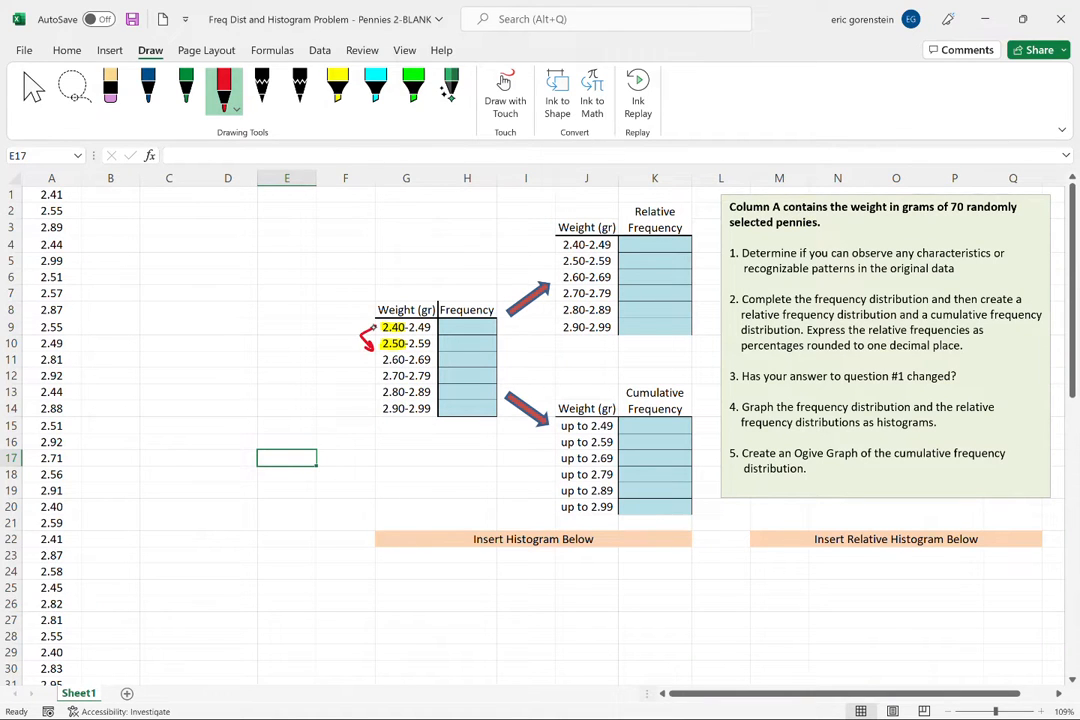
# Handwrite "Class Width = 0.1" in red ink above the Weight (gr) and Frequency table
pyautogui.moveTo(373, 268)
pyautogui.mouseDown()
pyautogui.moveTo(372, 283)
pyautogui.moveTo(405, 282)
pyautogui.mouseUp()
pyautogui.moveTo(424, 271)
pyautogui.mouseDown()
pyautogui.moveTo(417, 282)
pyautogui.moveTo(452, 264)
pyautogui.moveTo(459, 281)
pyautogui.moveTo(478, 282)
pyautogui.mouseUp()
pyautogui.moveTo(486, 262)
pyautogui.mouseDown()
pyautogui.moveTo(492, 282)
pyautogui.moveTo(507, 265)
pyautogui.mouseUp()
pyautogui.moveTo(498, 271); pyautogui.dragTo(534, 270)
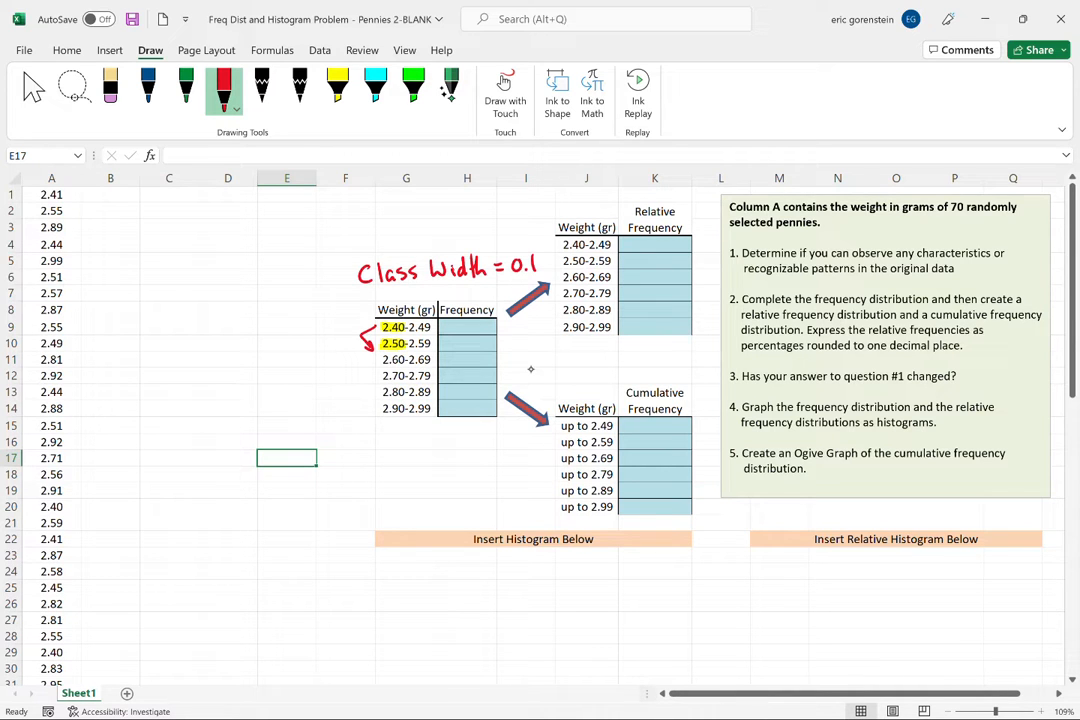
# Remove the marks on the lower class limits and highlight the 2.40-2.49 class in yellow
pyautogui.moveTo(356, 350)
pyautogui.mouseDown()
pyautogui.moveTo(368, 364)
pyautogui.moveTo(391, 329)
pyautogui.mouseUp()
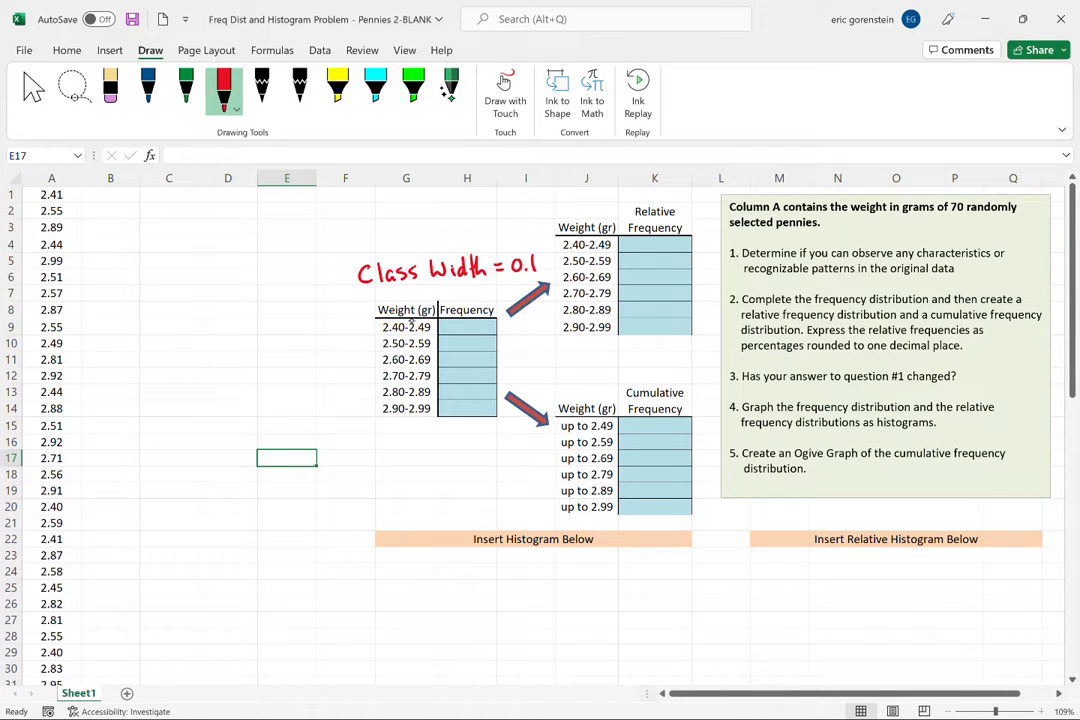
pyautogui.click(337, 88)
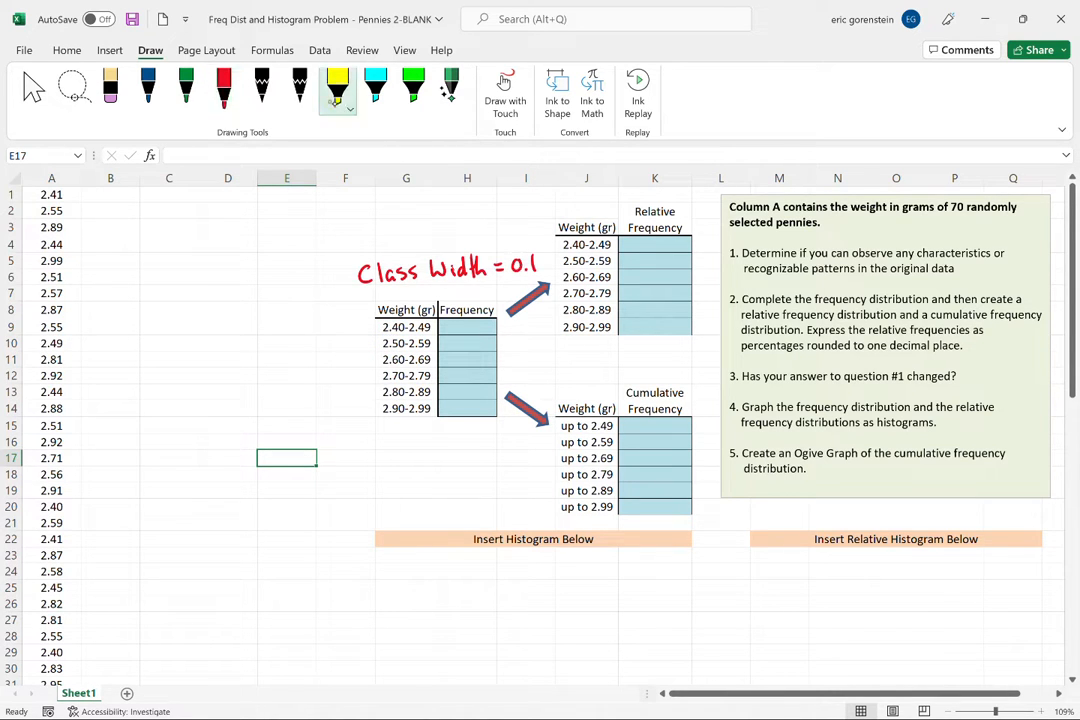
pyautogui.moveTo(380, 327)
pyautogui.mouseDown()
pyautogui.moveTo(424, 327)
pyautogui.moveTo(384, 326)
pyautogui.mouseUp()
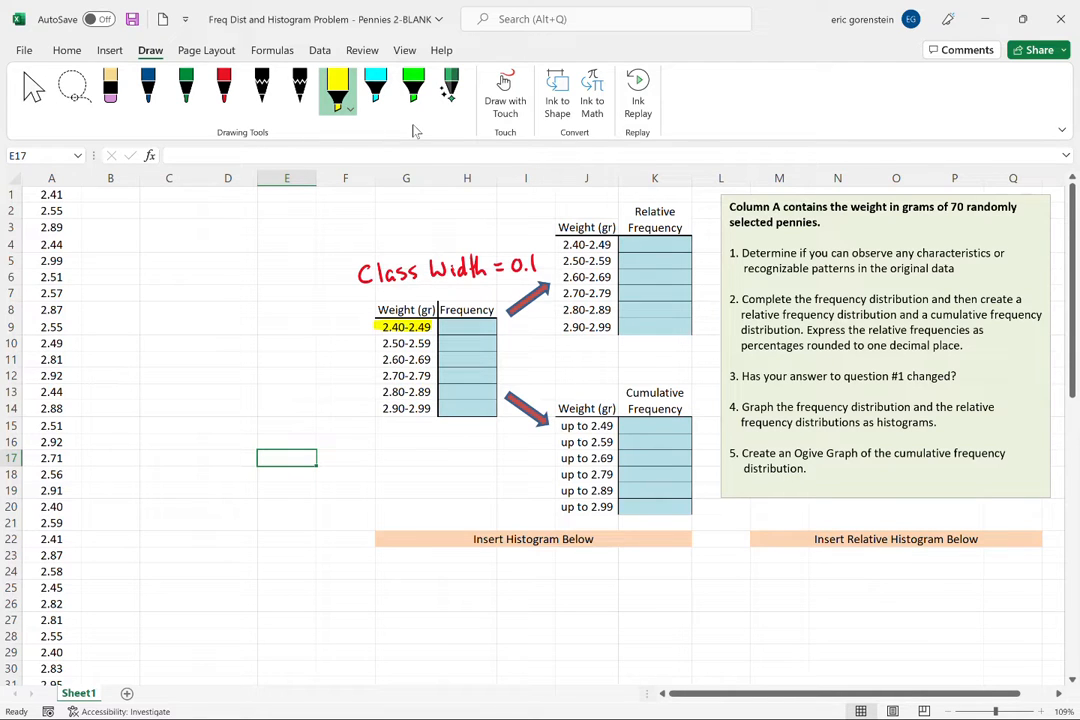
# Highlight the column A weights in the 2.40-2.49 class down to row 13 in yellow, and undo these highlights
pyautogui.moveTo(62, 244); pyautogui.dragTo(71, 244)
pyautogui.moveTo(50, 343); pyautogui.dragTo(66, 343)
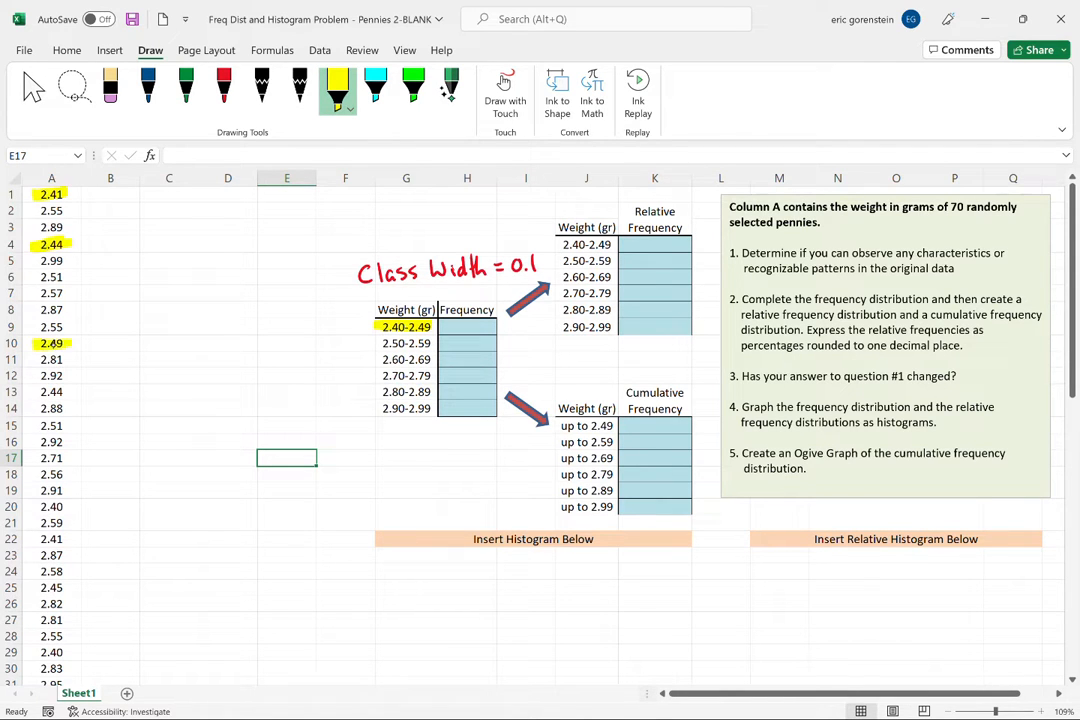
pyautogui.moveTo(64, 392); pyautogui.dragTo(43, 393)
pyautogui.hotkey('ctrl', 'z')
pyautogui.hotkey('ctrl', 'z')
pyautogui.hotkey('ctrl', 'z')
pyautogui.hotkey('ctrl', 'z')
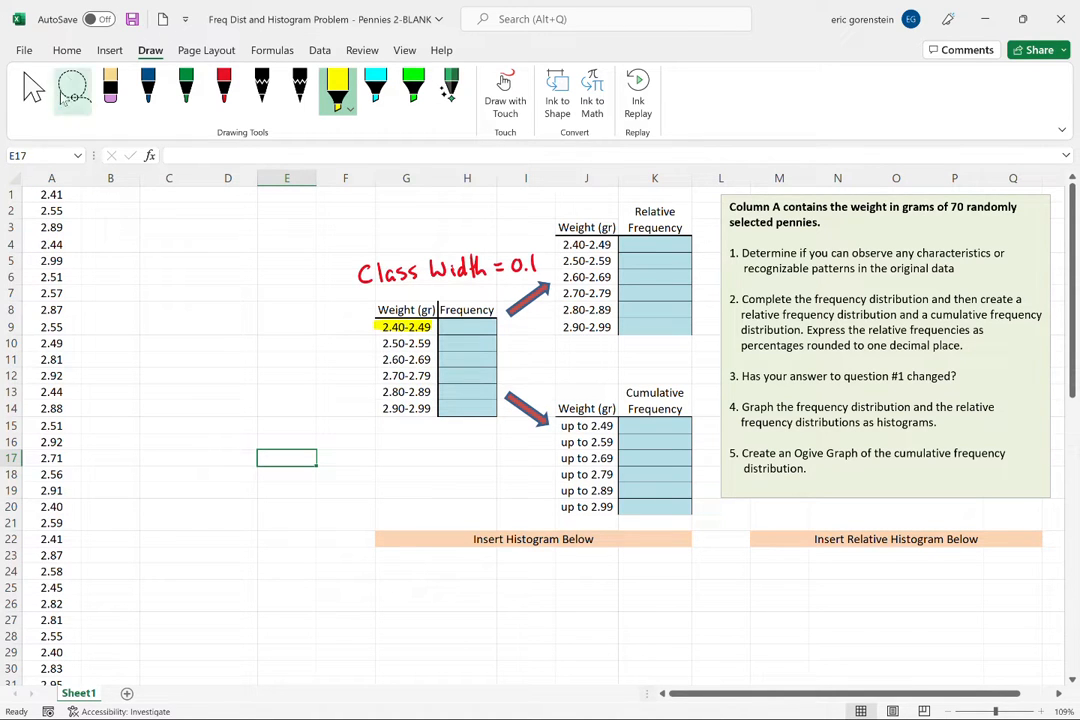
# Sort the weights in column A from smallest to largest
pyautogui.click(66, 50)
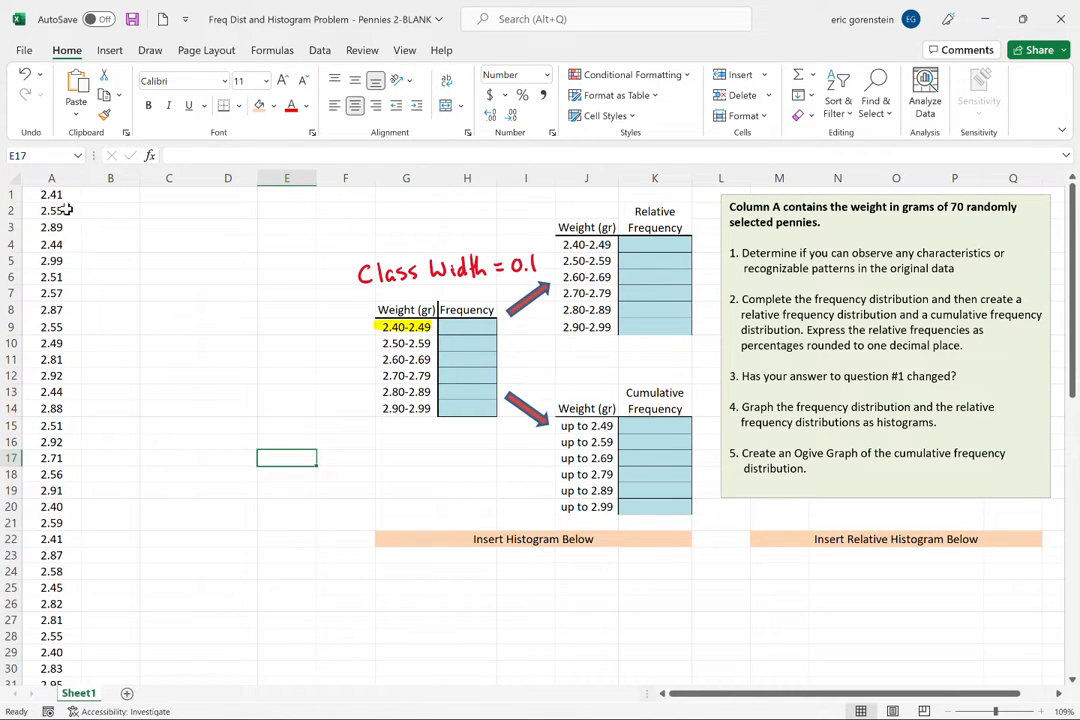
pyautogui.click(58, 173)
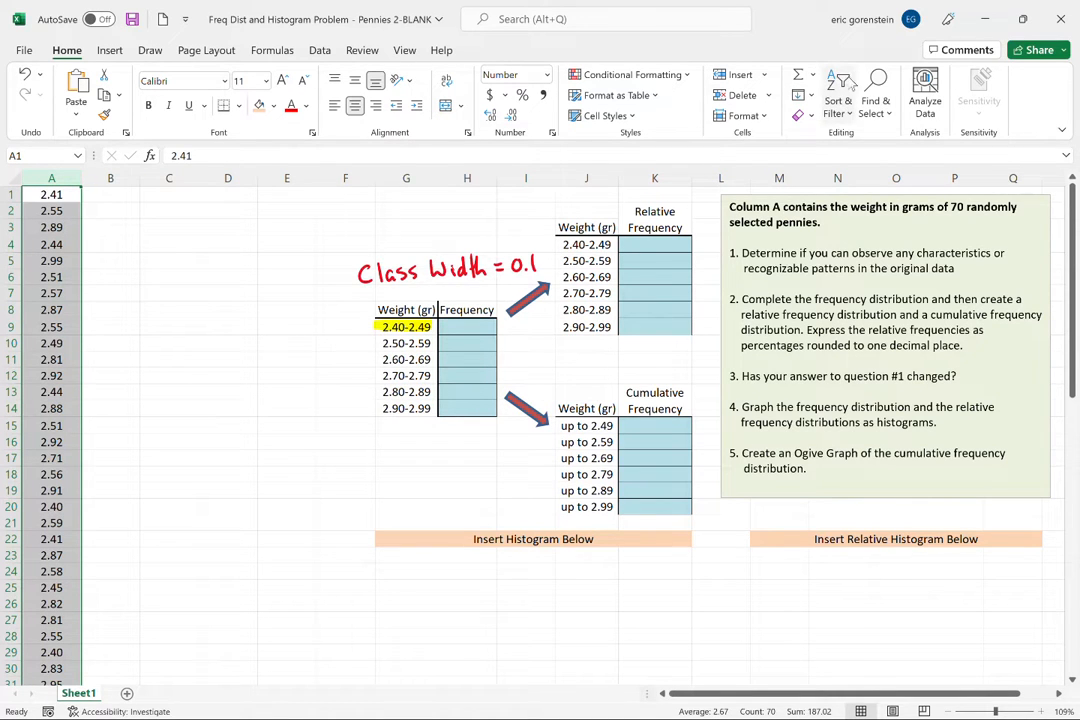
pyautogui.click(843, 86)
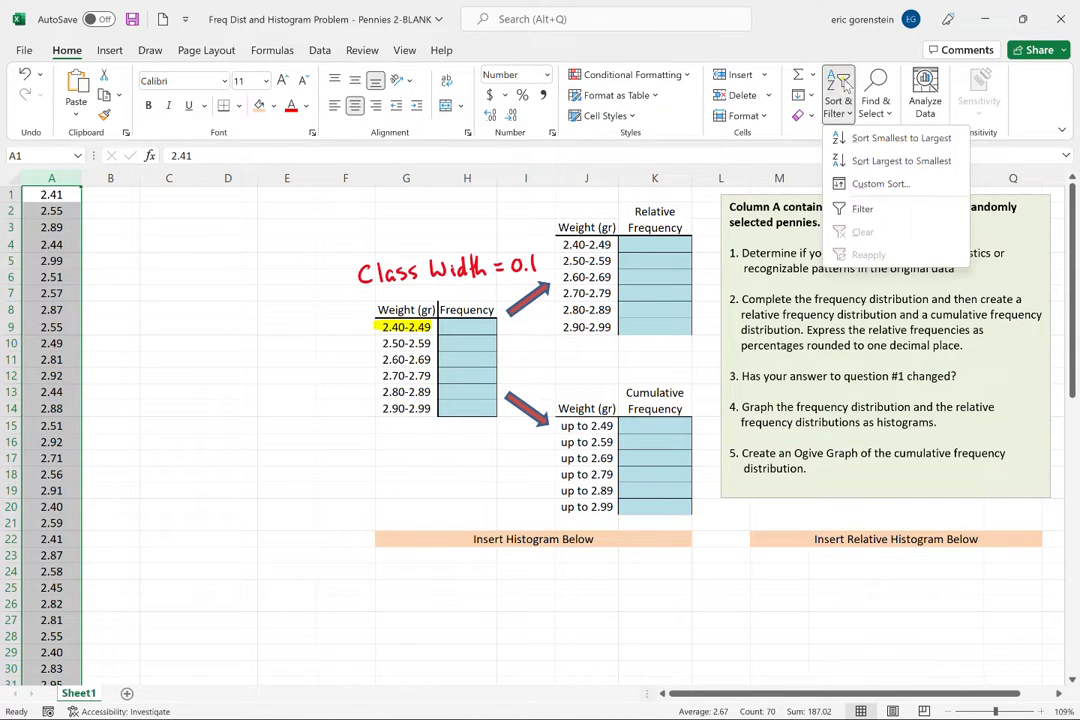
pyautogui.click(880, 142)
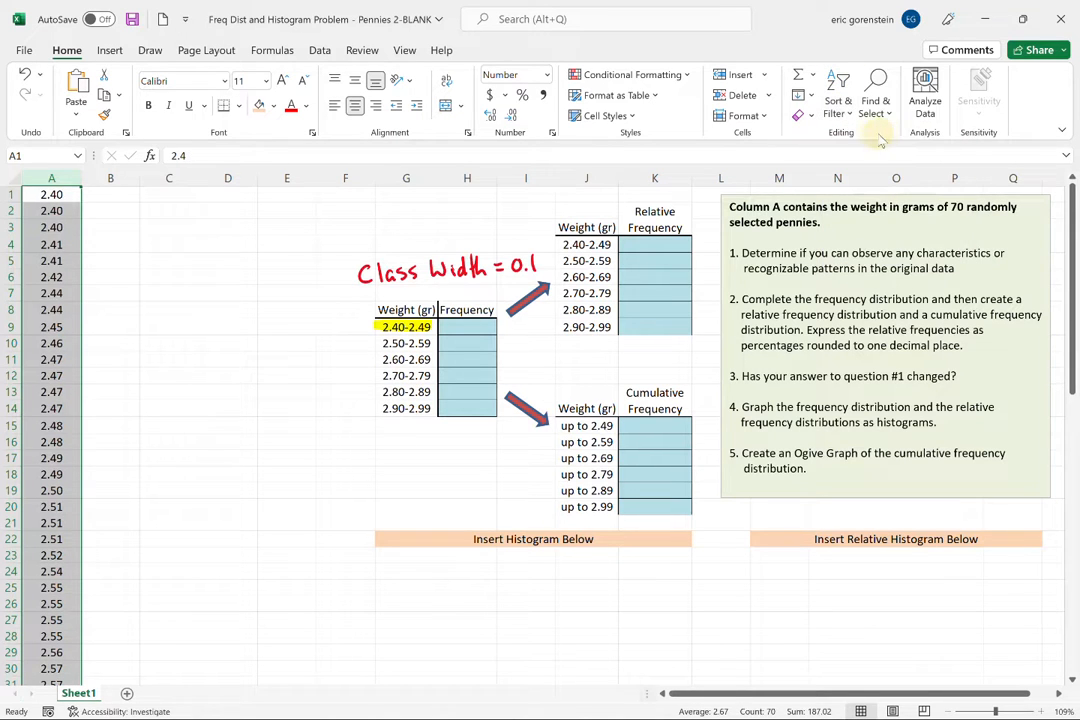
pyautogui.click(116, 260)
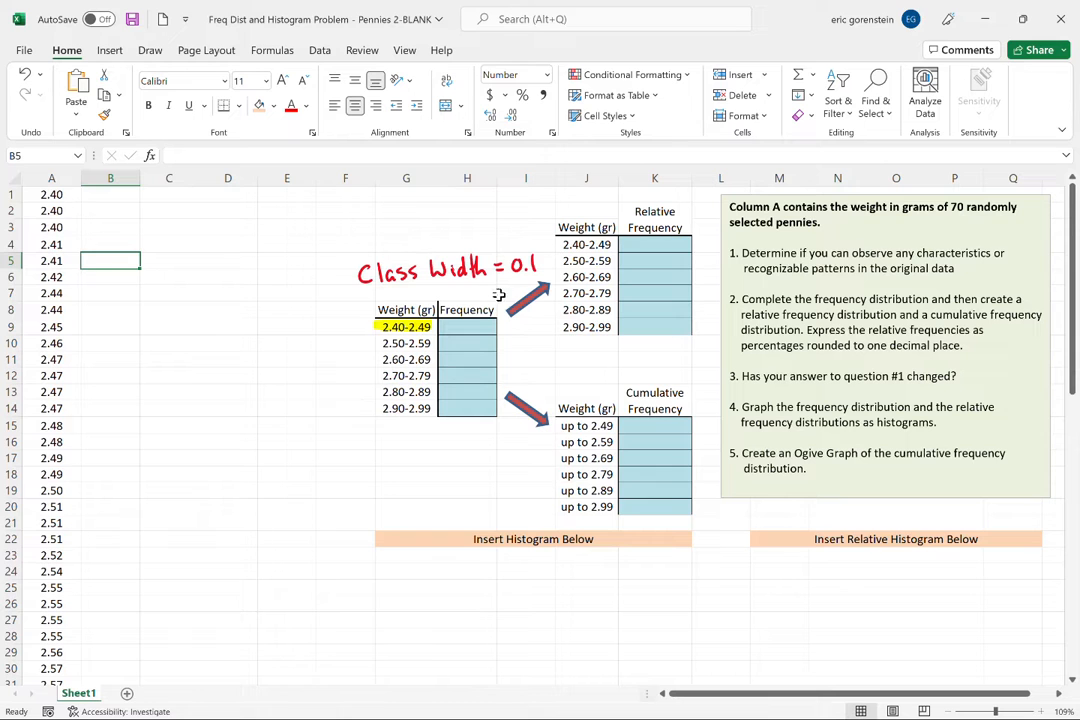
# Count the weights in A1:A18 and enter 18 as the frequency of the 2.40-2.49 class in H9
pyautogui.moveTo(70, 195); pyautogui.dragTo(56, 472)
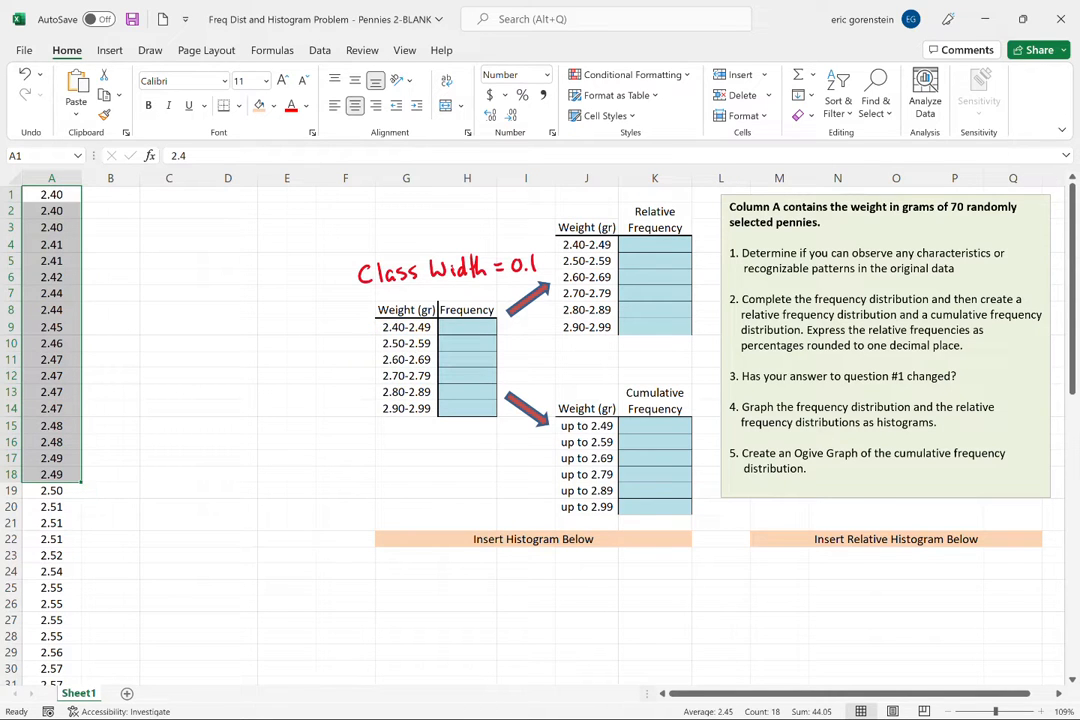
pyautogui.click(462, 330)
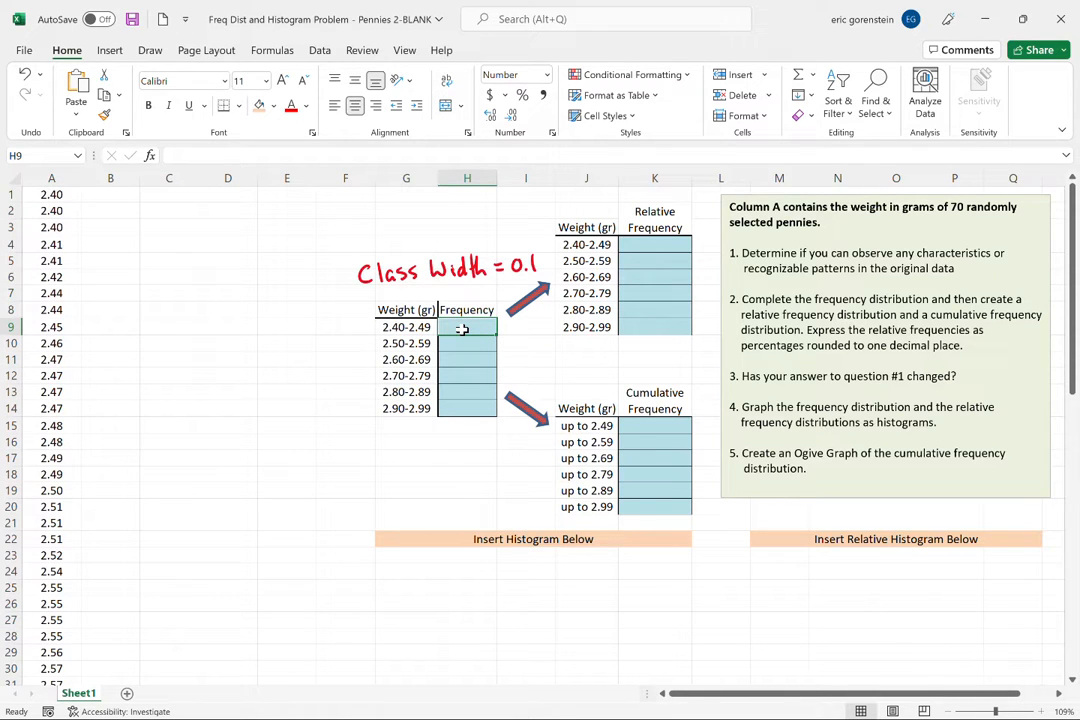
pyautogui.write('18')
pyautogui.click(467, 441)
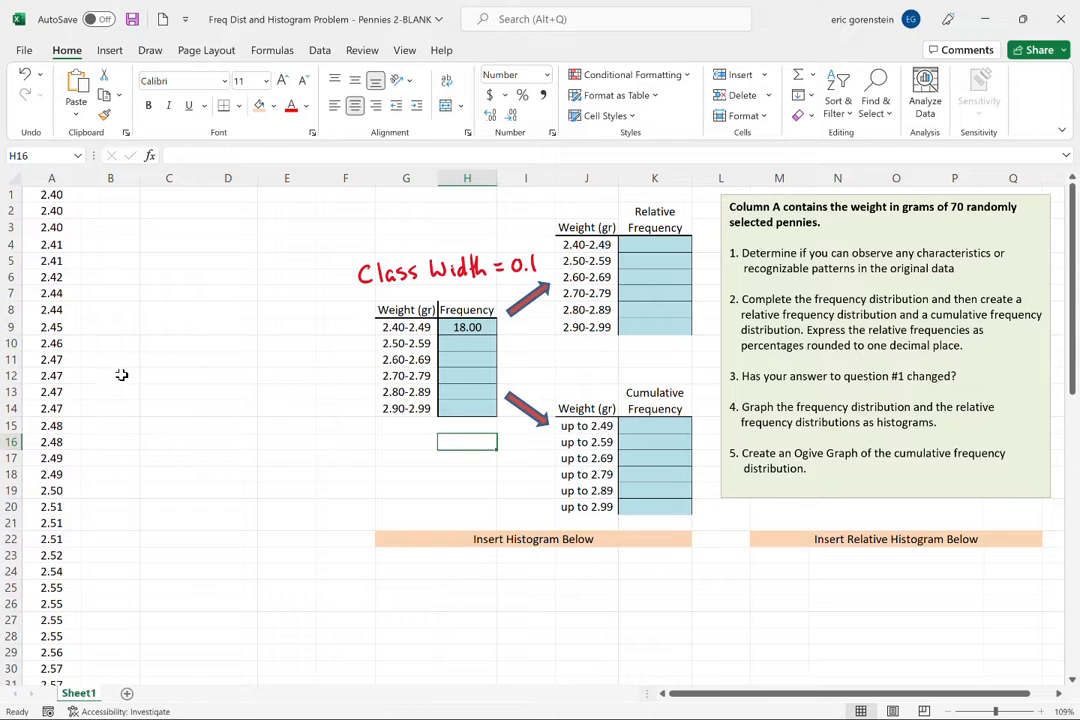
# Copy the 2.50-2.59 class weights in A19:A37 into column B starting at B1
pyautogui.scroll(-1, 116, 386)
pyautogui.scroll(1, 196, 397)
pyautogui.moveTo(58, 491); pyautogui.dragTo(70, 535)
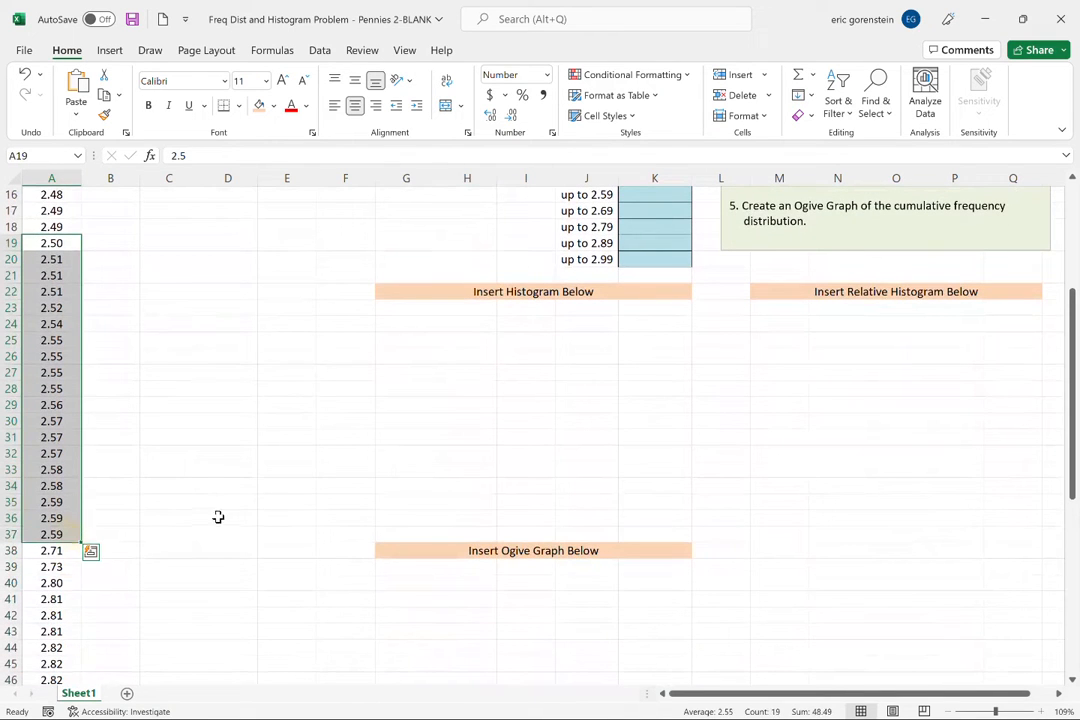
pyautogui.hotkey('ctrl', 'c')
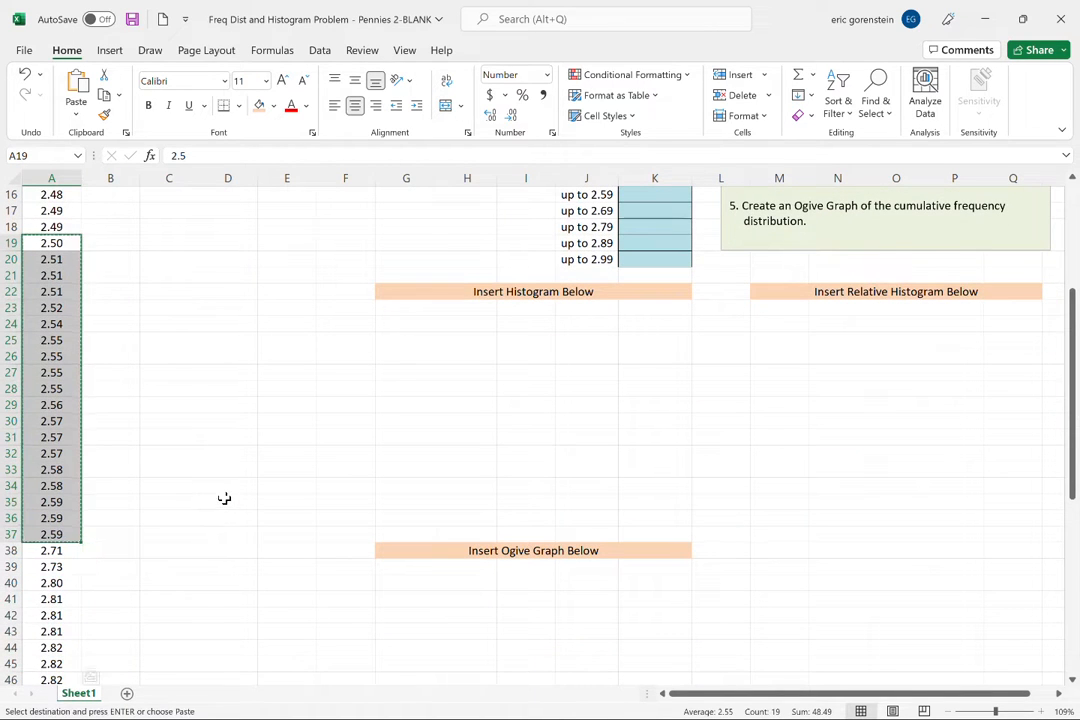
pyautogui.scroll(5, 224, 500)
pyautogui.click(116, 196)
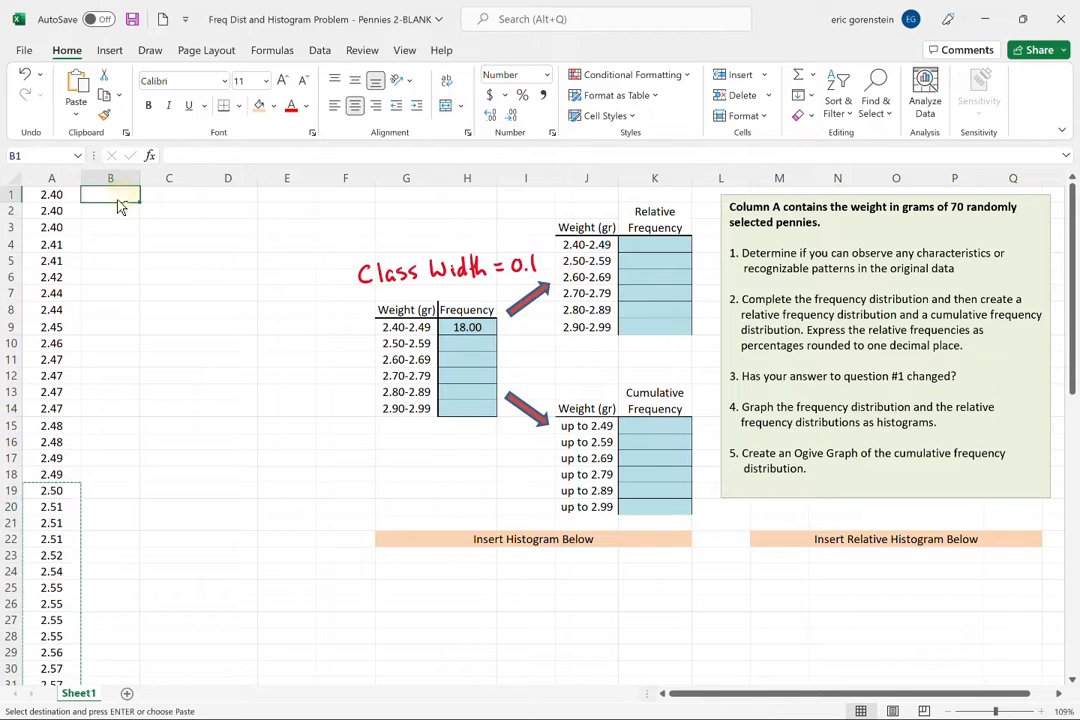
pyautogui.hotkey('ctrl', 'v')
# Delete the original 2.50-2.59 class weights from A19:A37
pyautogui.moveTo(58, 491); pyautogui.dragTo(75, 242)
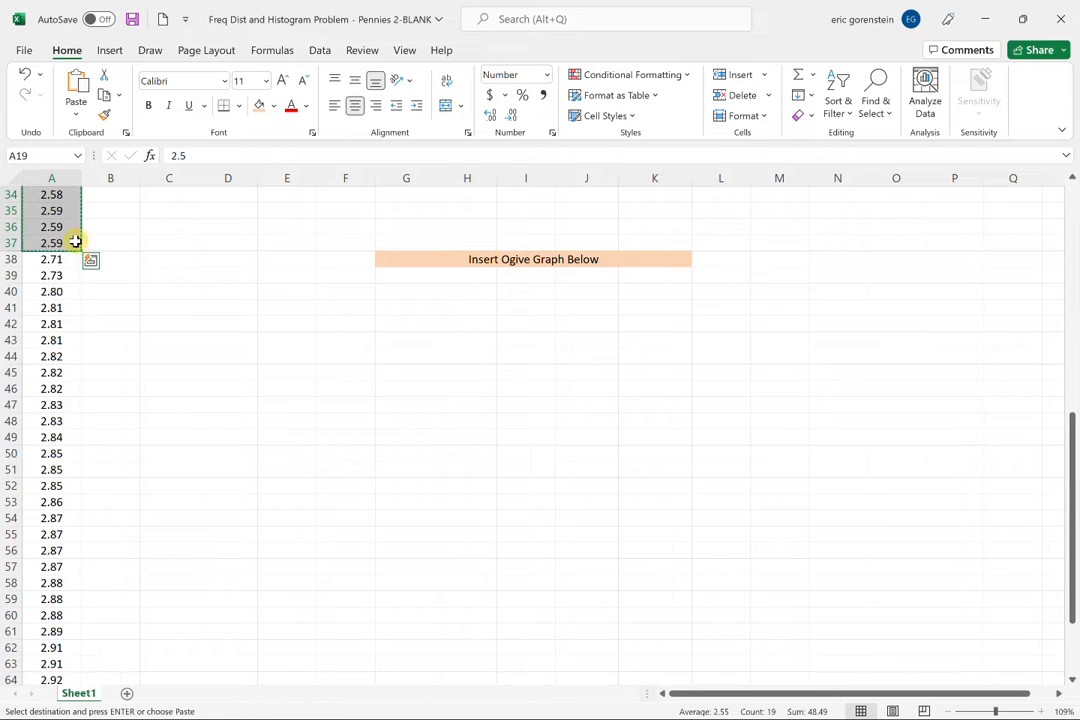
pyautogui.press('Delete')
pyautogui.scroll(11, 75, 240)
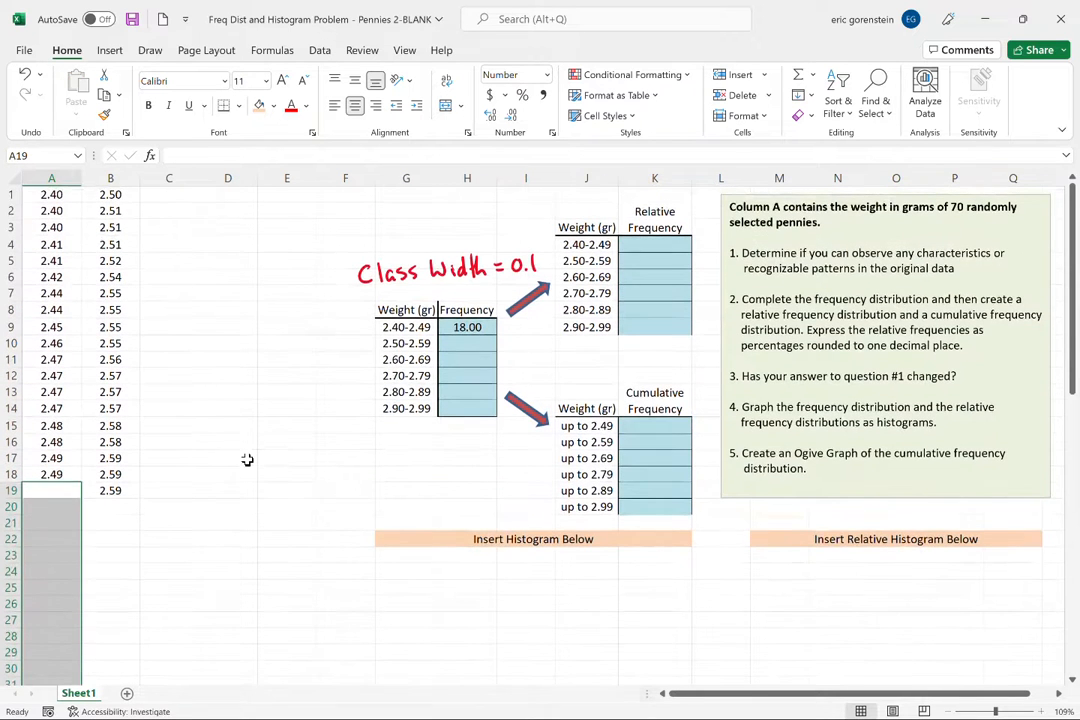
pyautogui.click(244, 460)
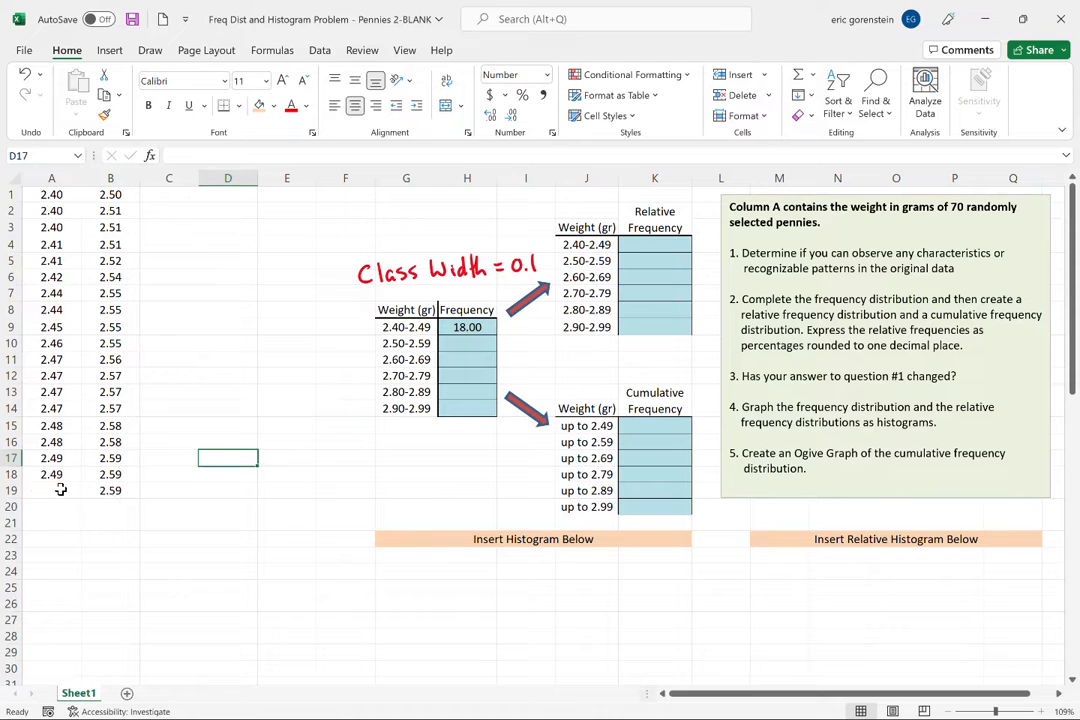
# Enter 19 as the frequency of the 2.50-2.59 class in H10
pyautogui.click(470, 343)
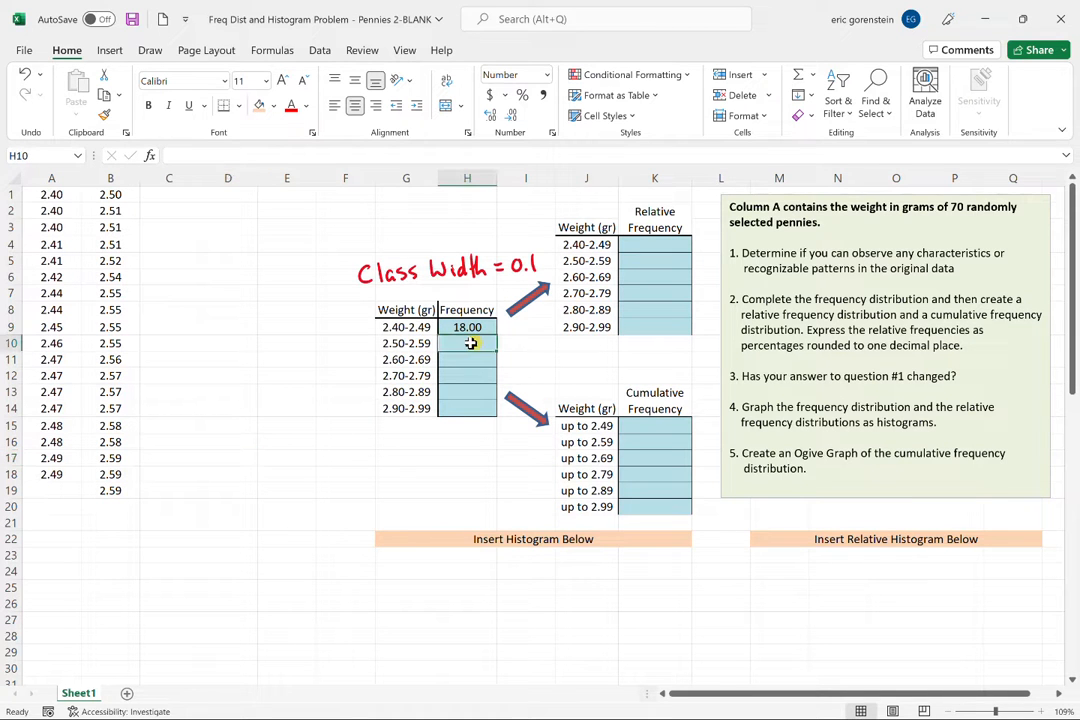
pyautogui.write('19')
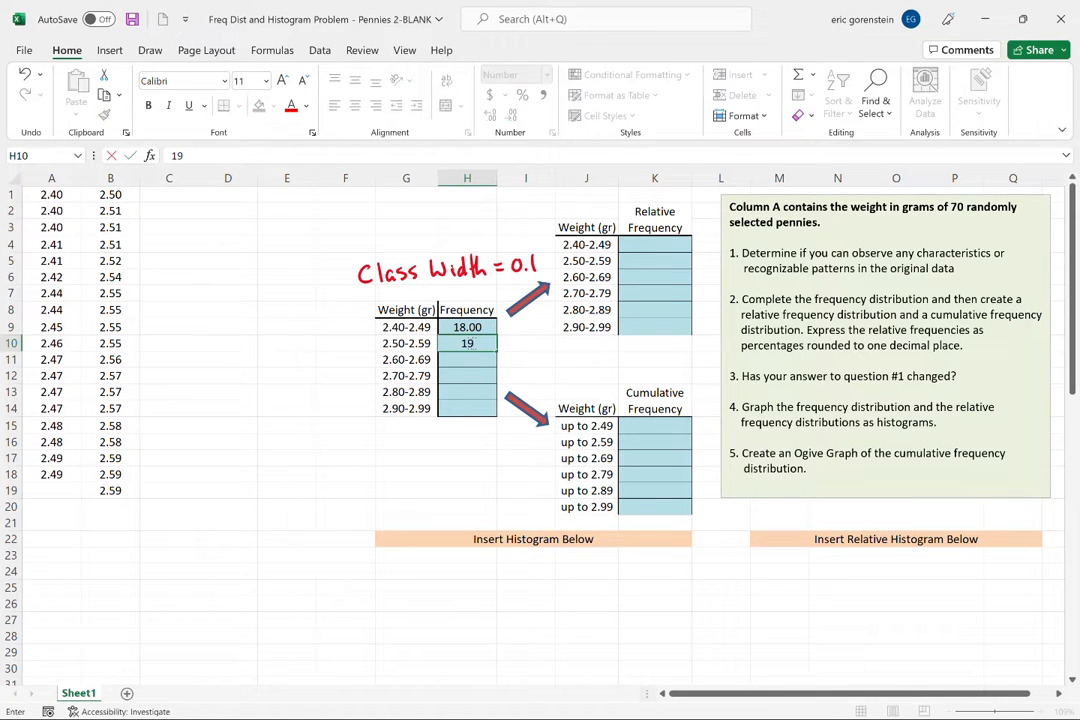
pyautogui.press('Return')
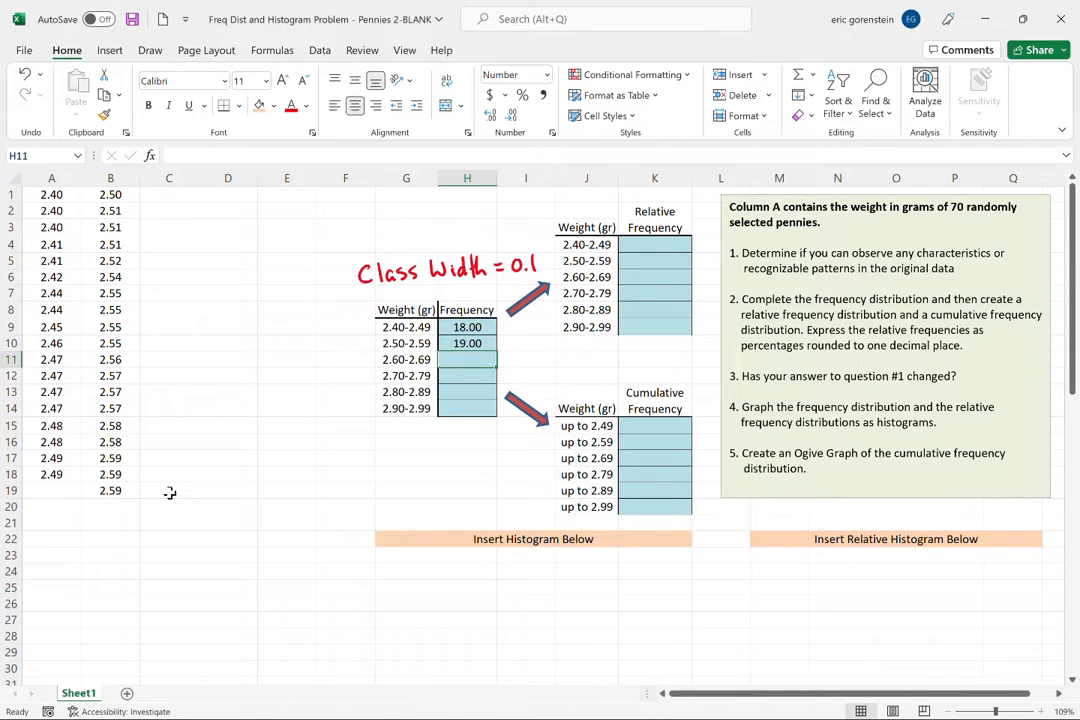
# Copy the 2.70-2.79 class weights in A38:A39 into column C starting at C1
pyautogui.scroll(-4, 170, 492)
pyautogui.moveTo(40, 586); pyautogui.dragTo(55, 600)
pyautogui.hotkey('ctrl', 'c')
pyautogui.scroll(4, 270, 528)
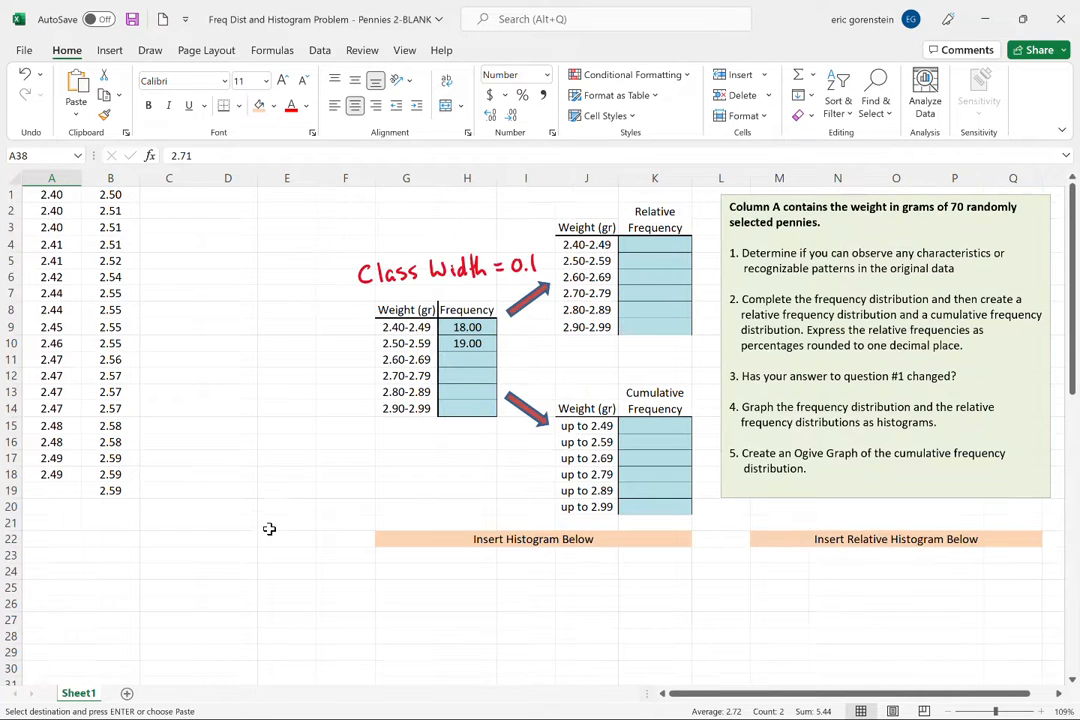
pyautogui.click(168, 194)
pyautogui.hotkey('ctrl', 'v')
pyautogui.click(155, 332)
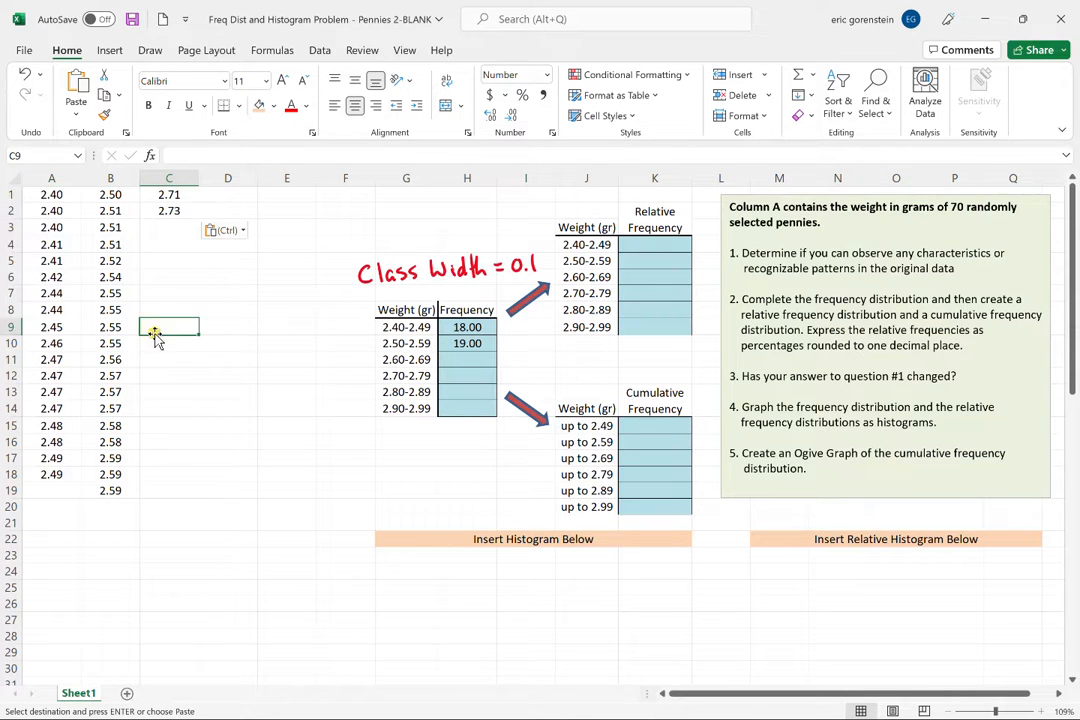
# Copy the 2.80-2.89 class weights in A40:A61 into column D starting at D1
pyautogui.scroll(-8, 198, 371)
pyautogui.moveTo(57, 426); pyautogui.dragTo(70, 630)
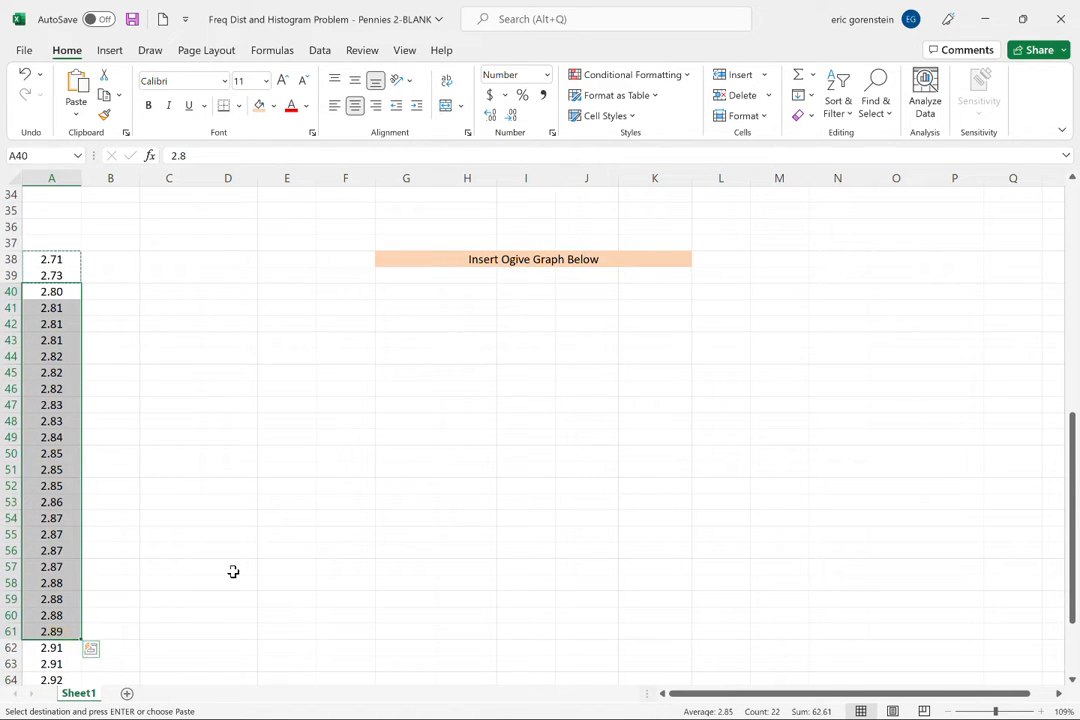
pyautogui.scroll(11, 235, 566)
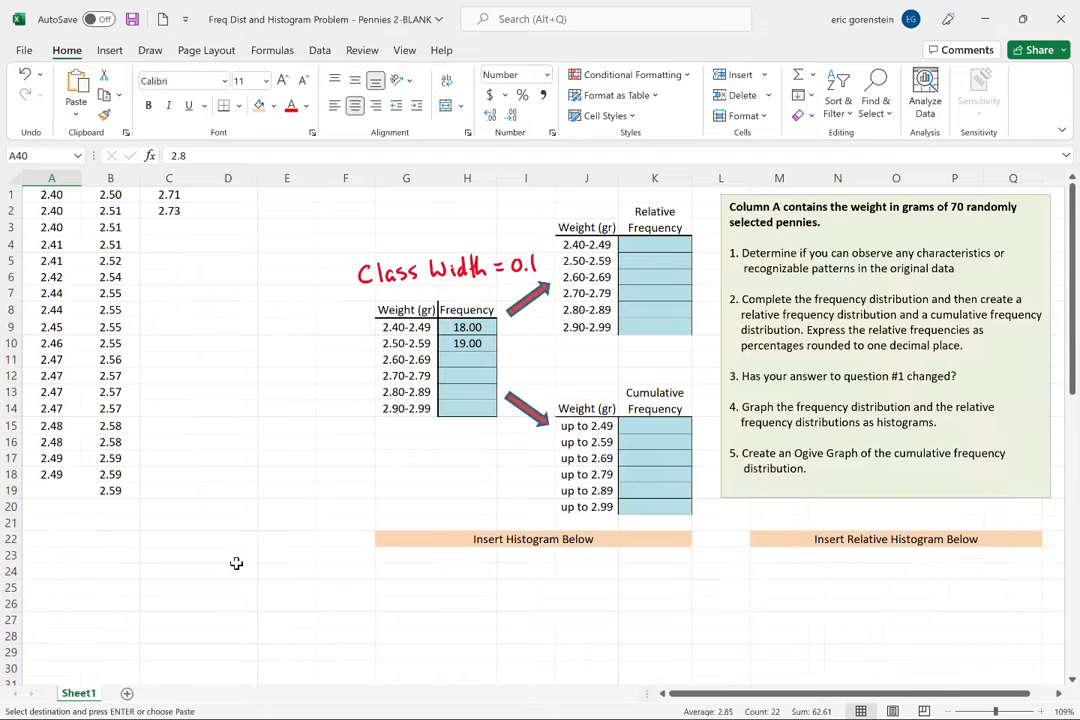
pyautogui.click(224, 195)
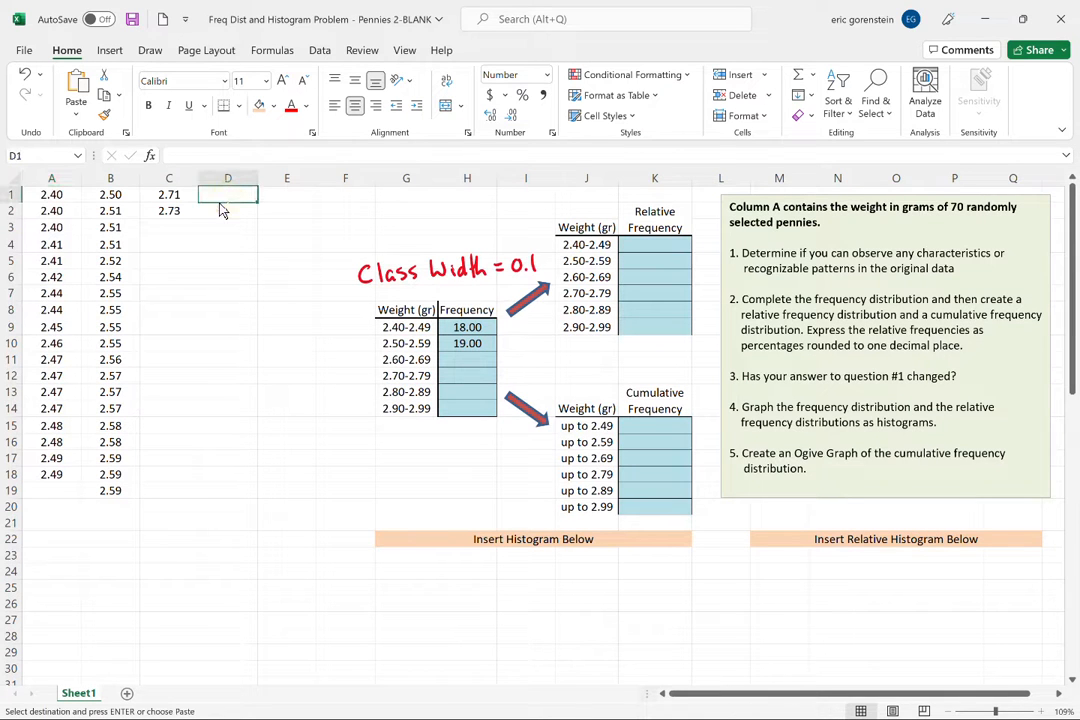
pyautogui.press('Return')
pyautogui.click(137, 552)
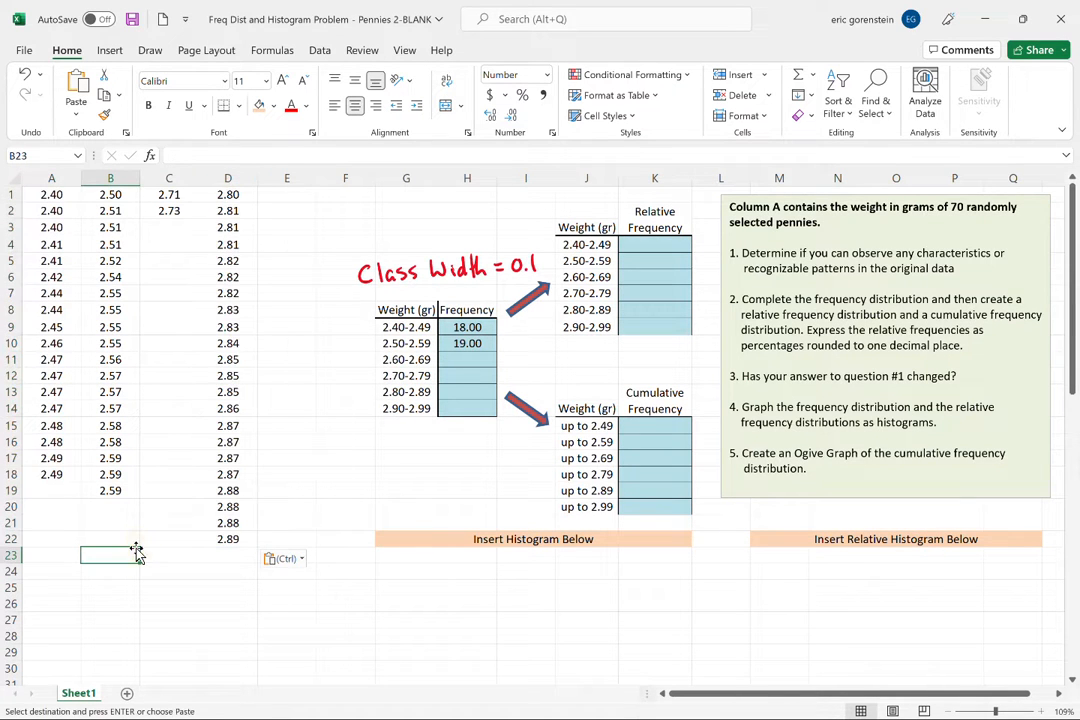
# Copy the 2.90-2.99 class weights in A62:A70 into column E starting at E1
pyautogui.scroll(-8, 139, 549)
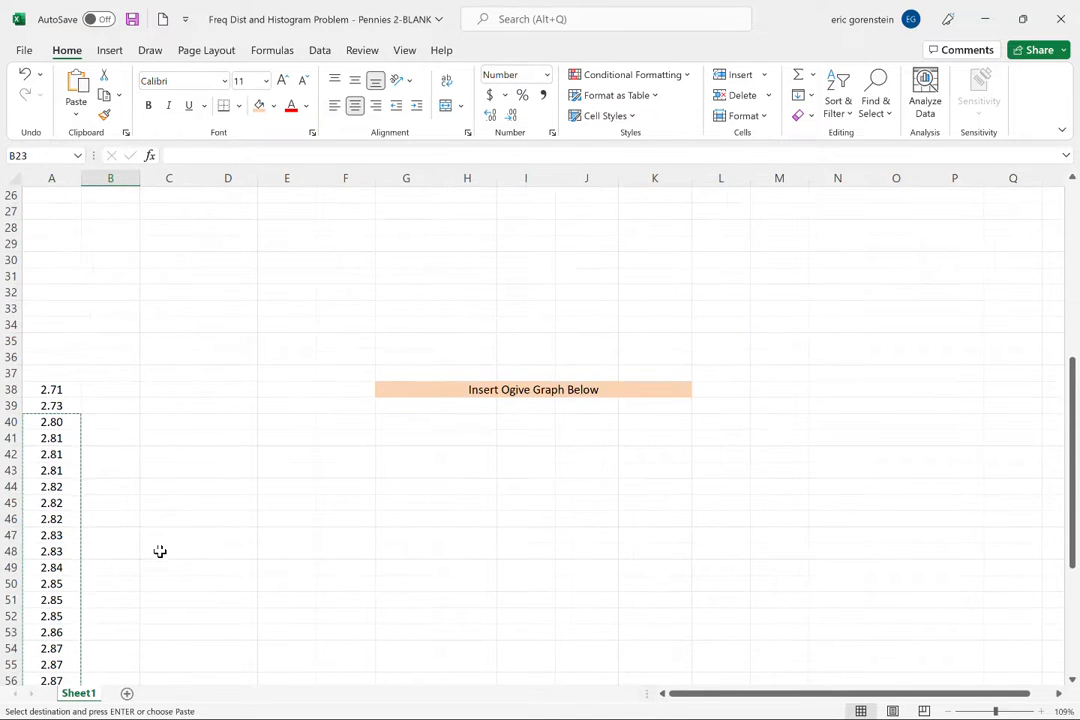
pyautogui.scroll(-3, 160, 553)
pyautogui.scroll(-3, 160, 545)
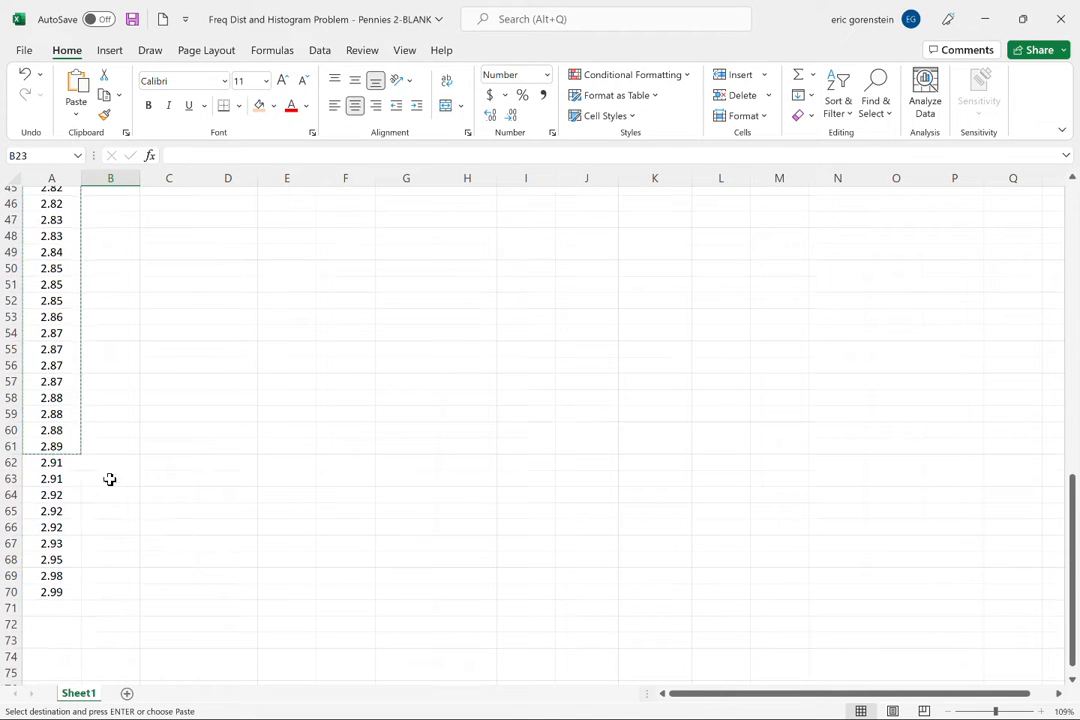
pyautogui.moveTo(53, 462); pyautogui.dragTo(46, 590)
pyautogui.scroll(15, 187, 586)
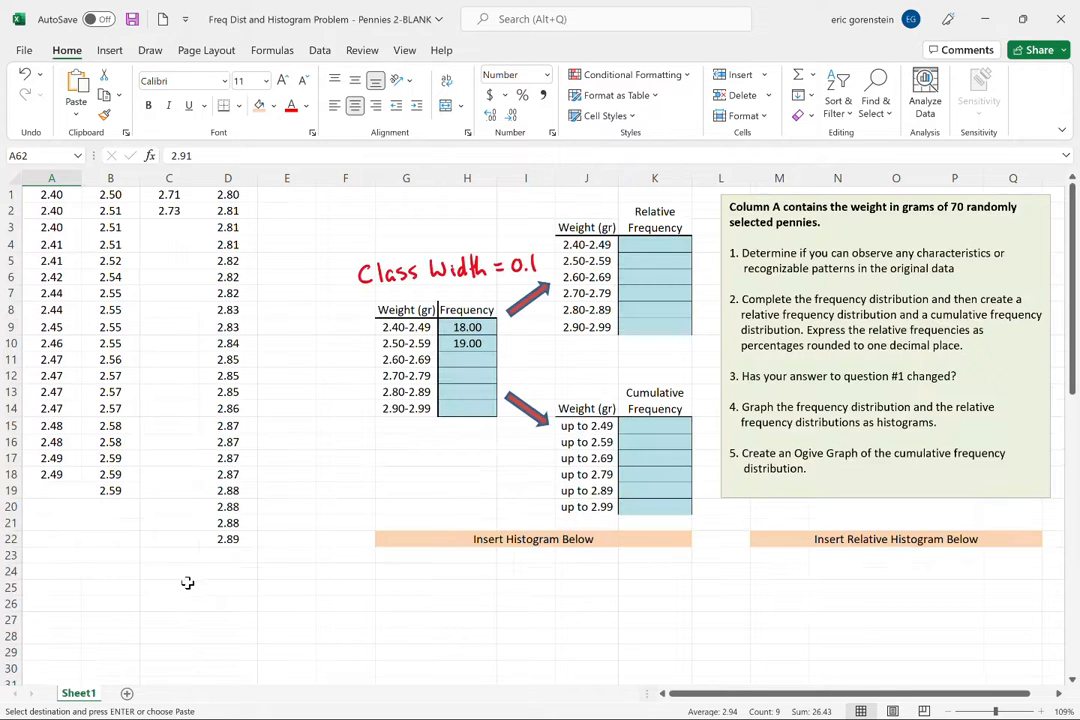
pyautogui.click(287, 194)
pyautogui.hotkey('ctrl', 'v')
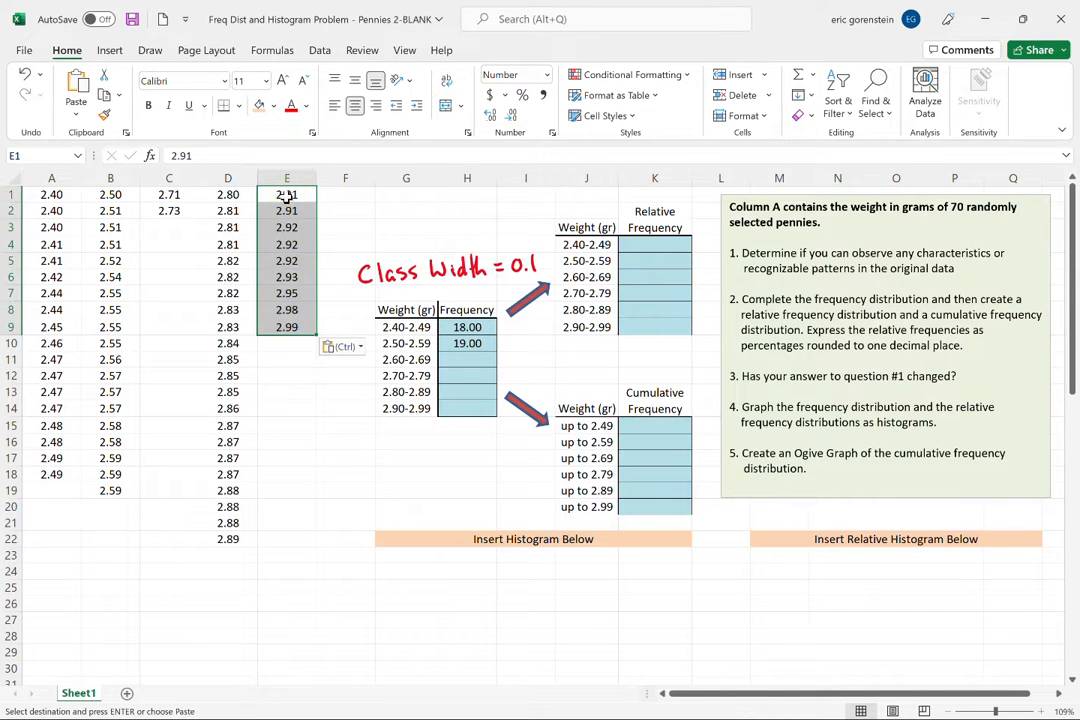
pyautogui.click(340, 455)
# Enter the frequencies 0, 2, 22 and 9 for the four classes from 2.60-2.69 to 2.90-2.99 in H11:H14
pyautogui.click(480, 358)
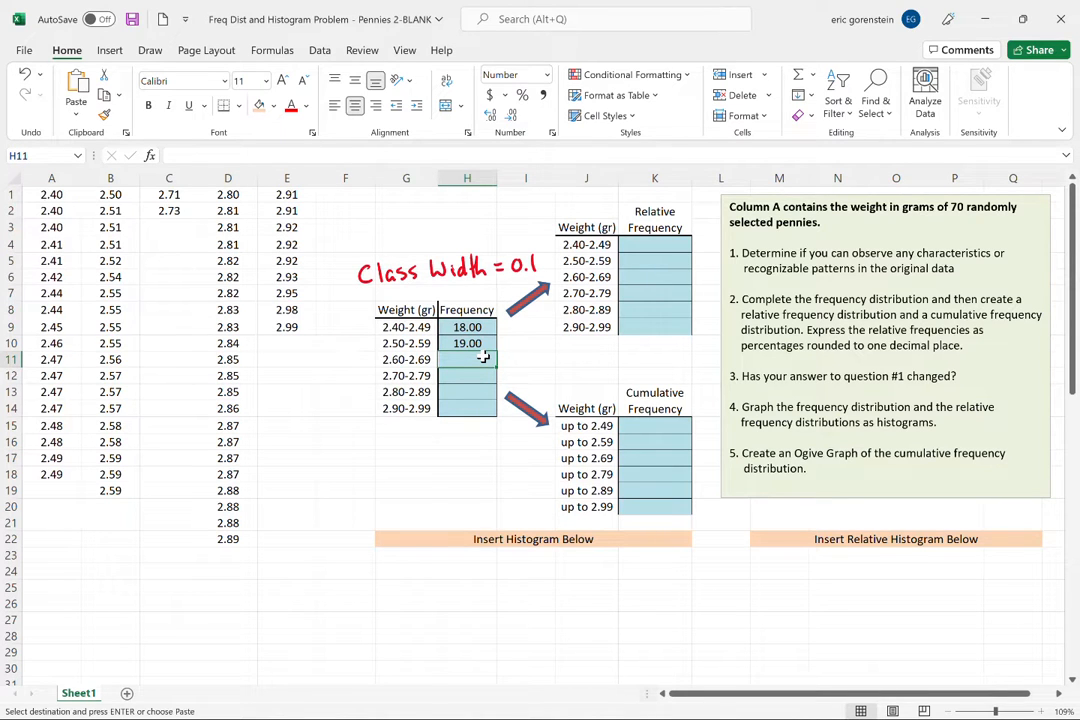
pyautogui.write('0')
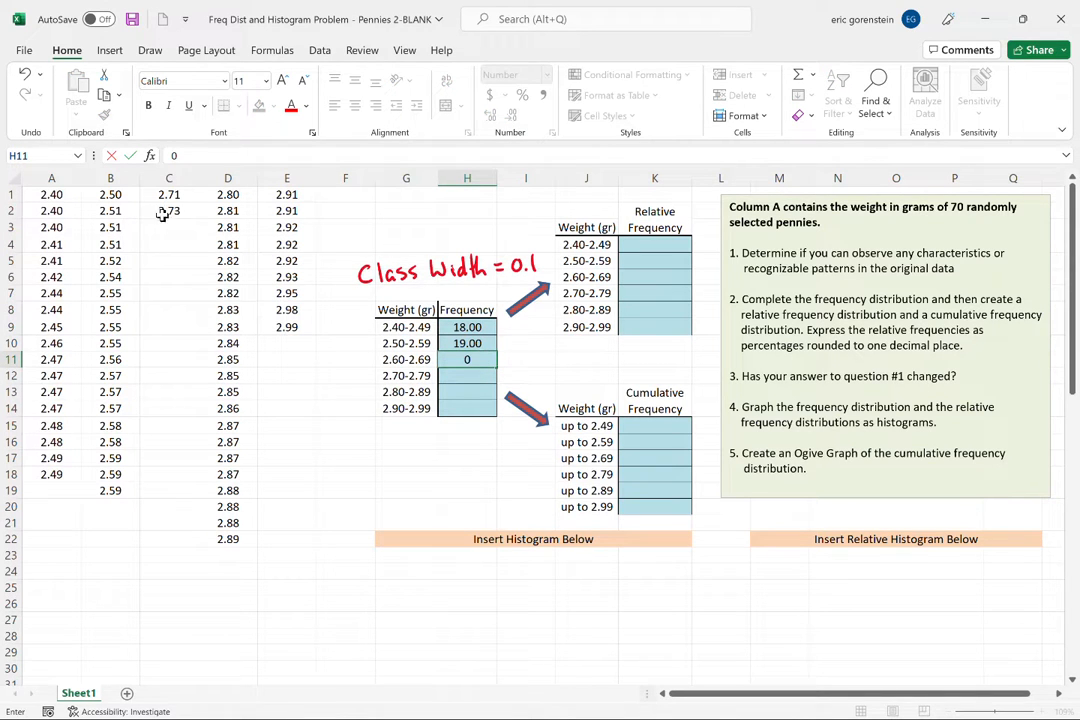
pyautogui.press('Return')
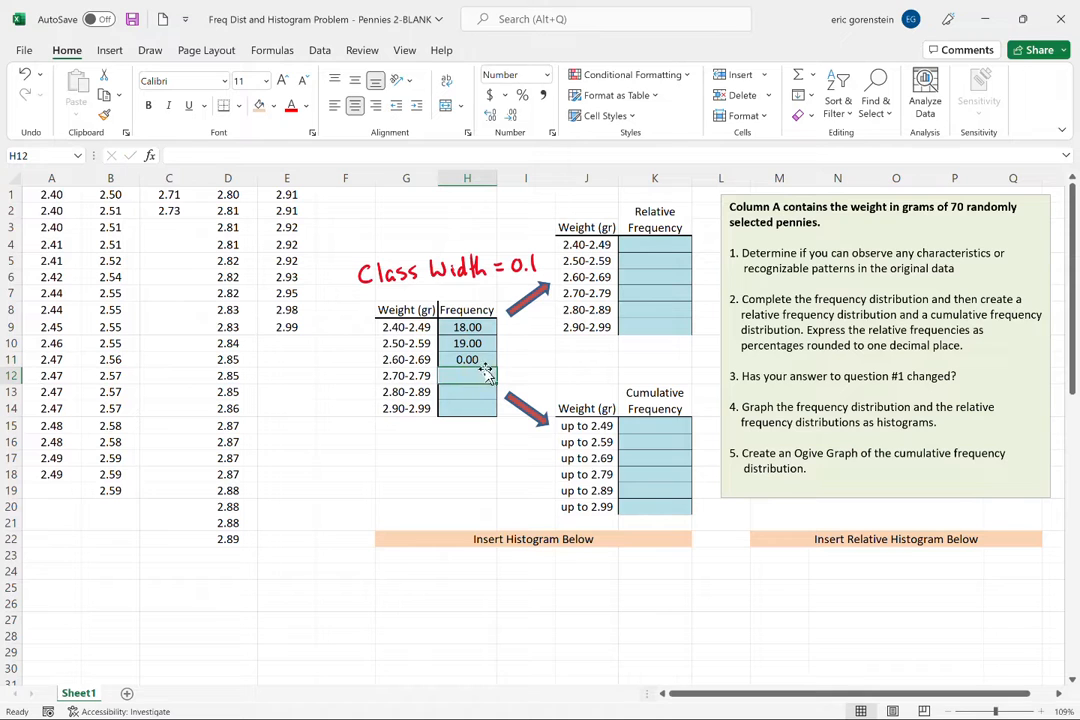
pyautogui.write('2')
pyautogui.press('Return')
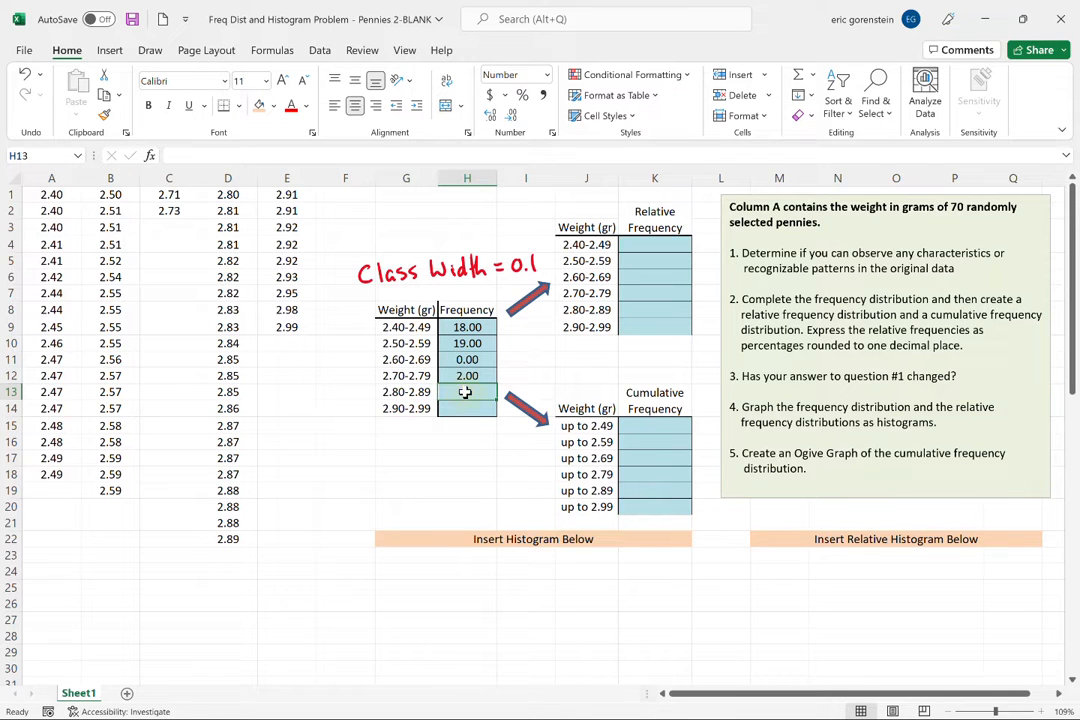
pyautogui.write('22')
pyautogui.press('Return')
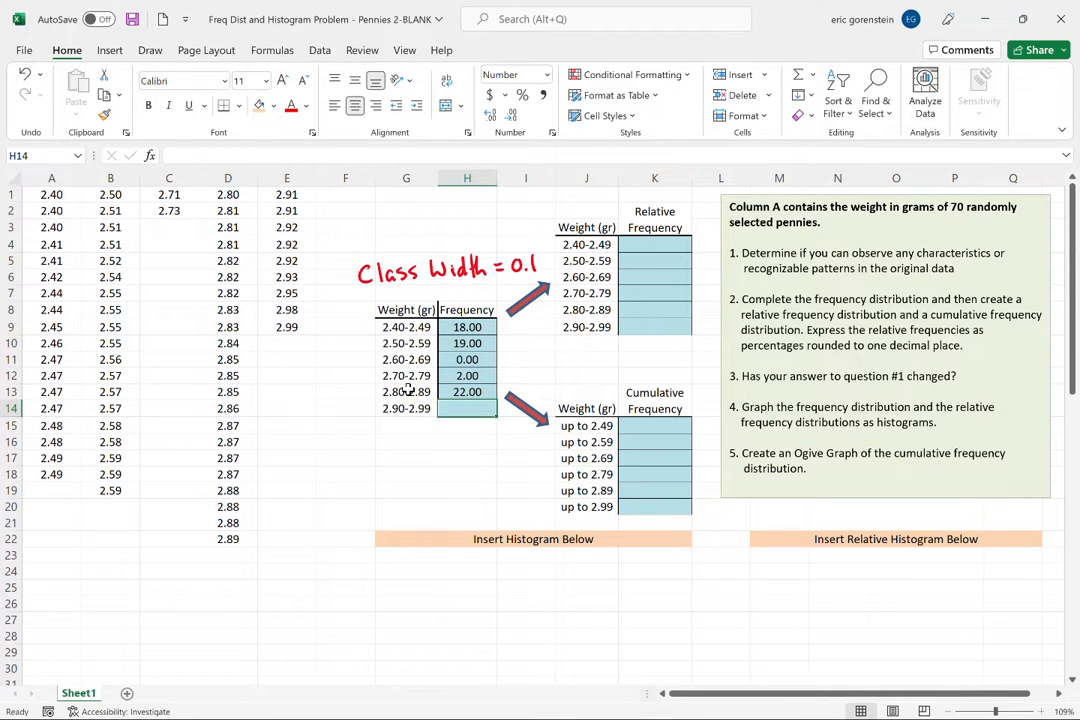
pyautogui.write('9')
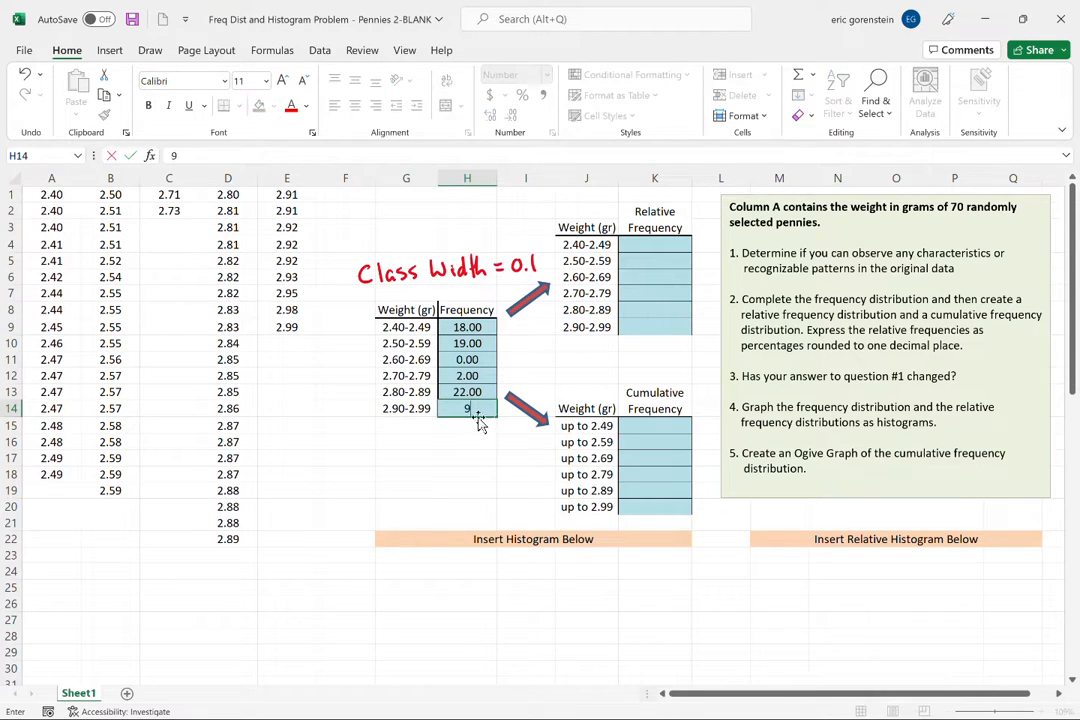
pyautogui.click(478, 458)
# Format the frequencies in H9:H14 to show no decimal places
pyautogui.moveTo(465, 327); pyautogui.dragTo(470, 408)
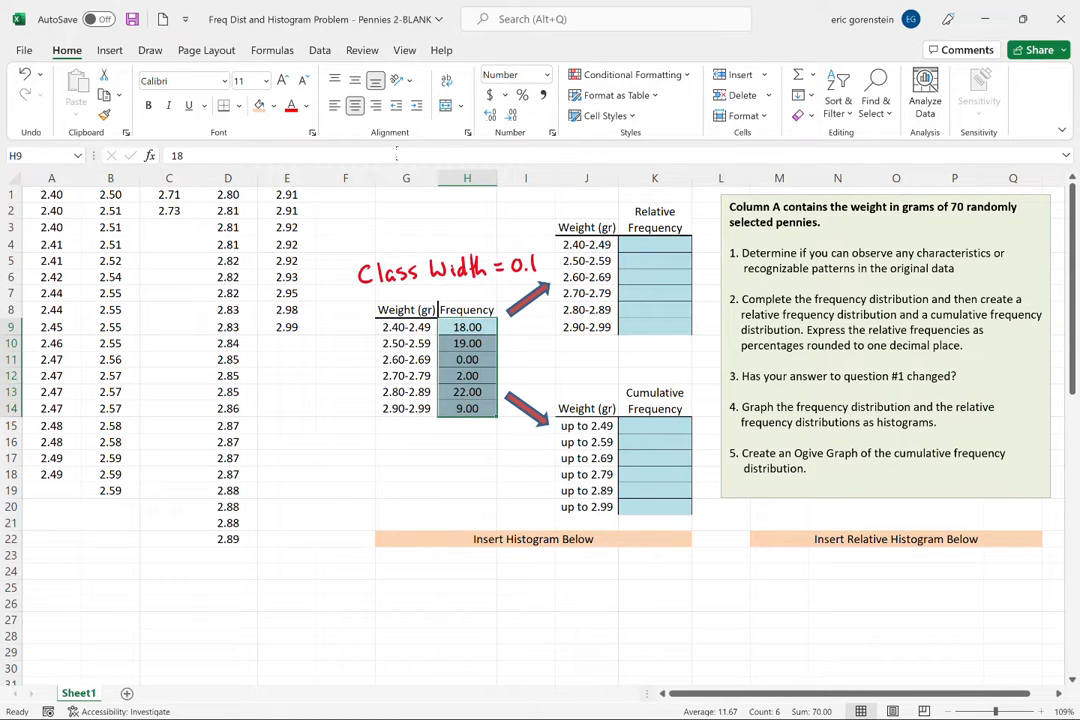
pyautogui.click(512, 116)
pyautogui.click(512, 116)
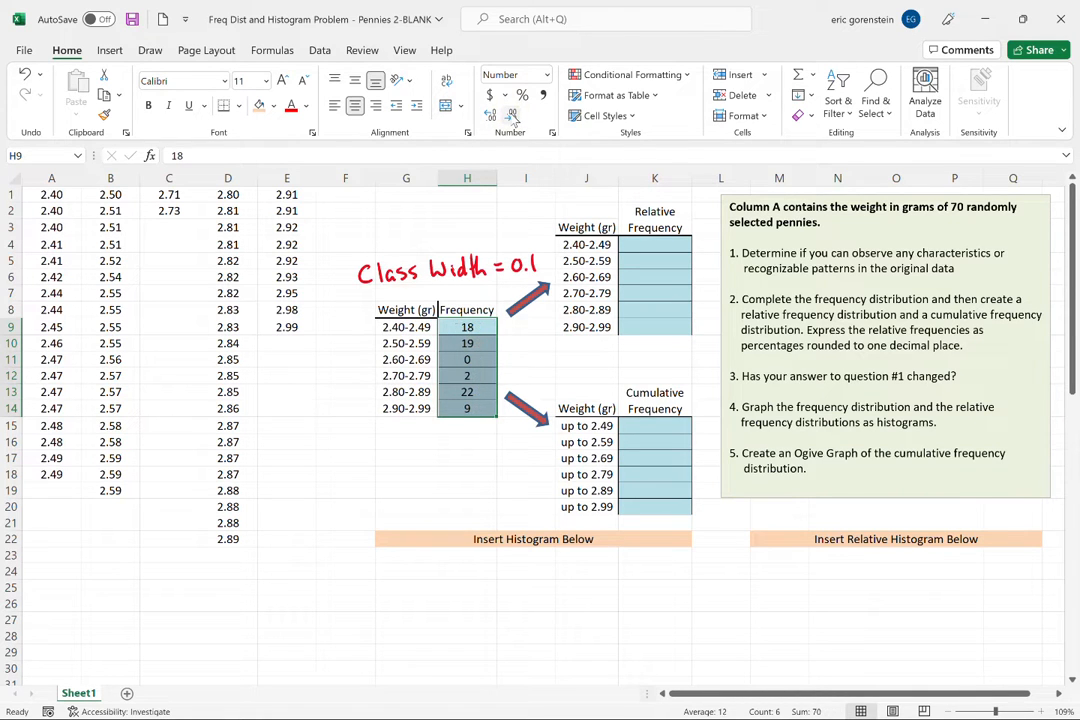
pyautogui.click(366, 456)
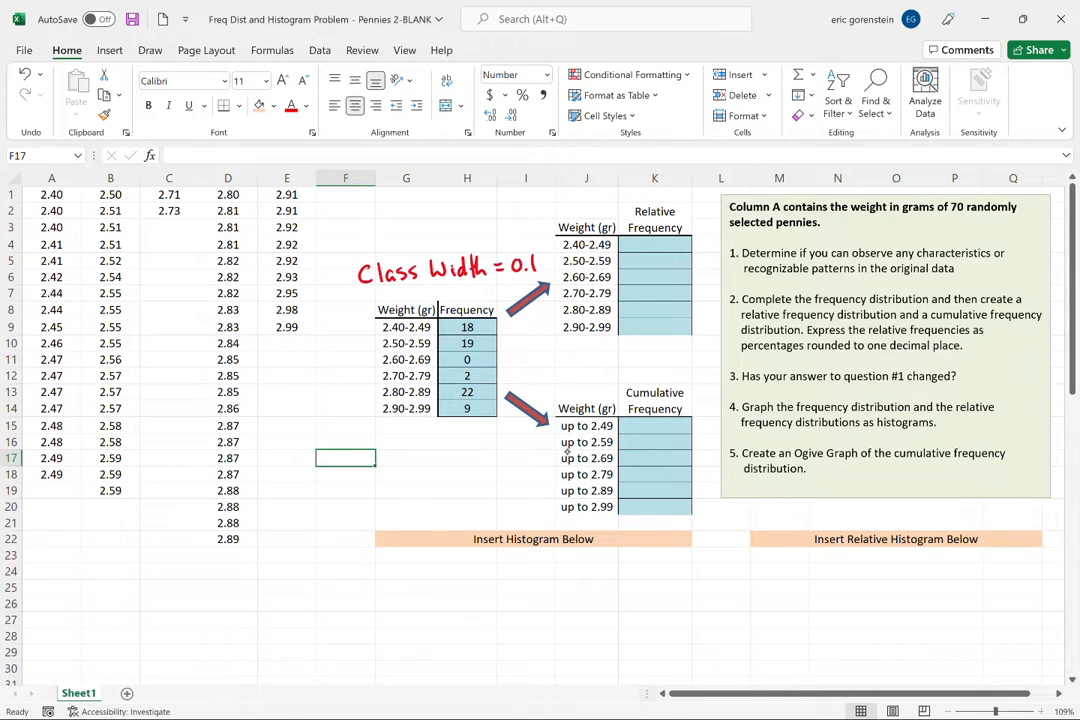
# Draw a green ink outline around the frequency table in G8:H14 and select the first relative frequency cell, K4
pyautogui.click(150, 50)
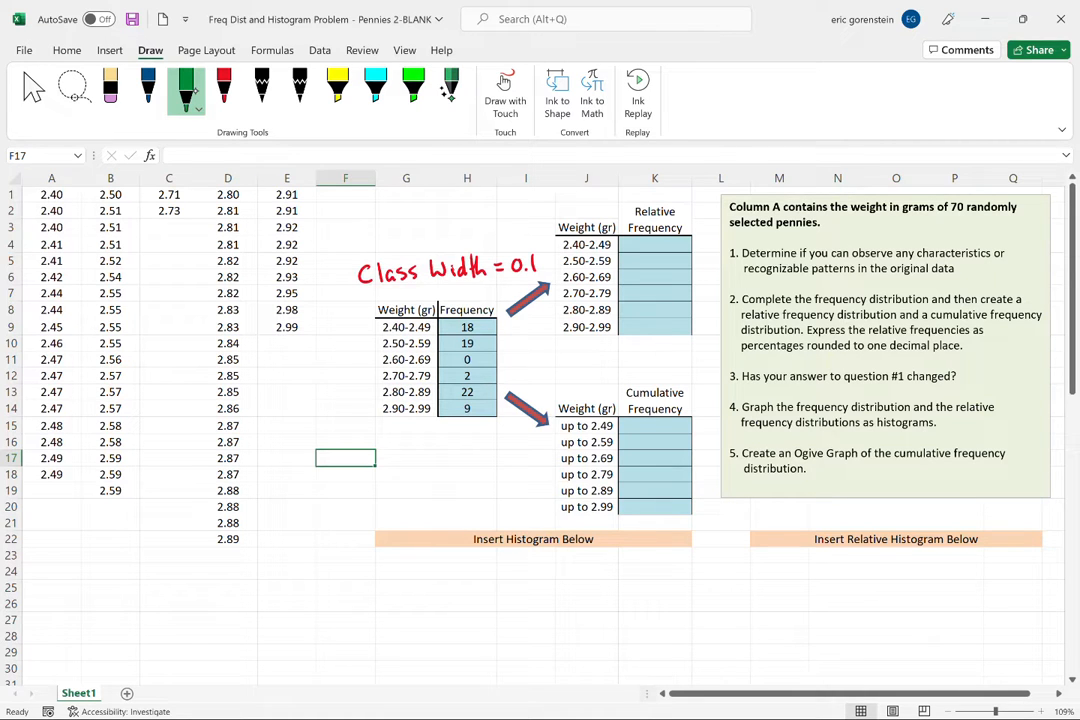
pyautogui.moveTo(446, 292)
pyautogui.mouseDown()
pyautogui.moveTo(395, 293)
pyautogui.moveTo(356, 335)
pyautogui.moveTo(360, 420)
pyautogui.moveTo(466, 425)
pyautogui.moveTo(446, 293)
pyautogui.mouseUp()
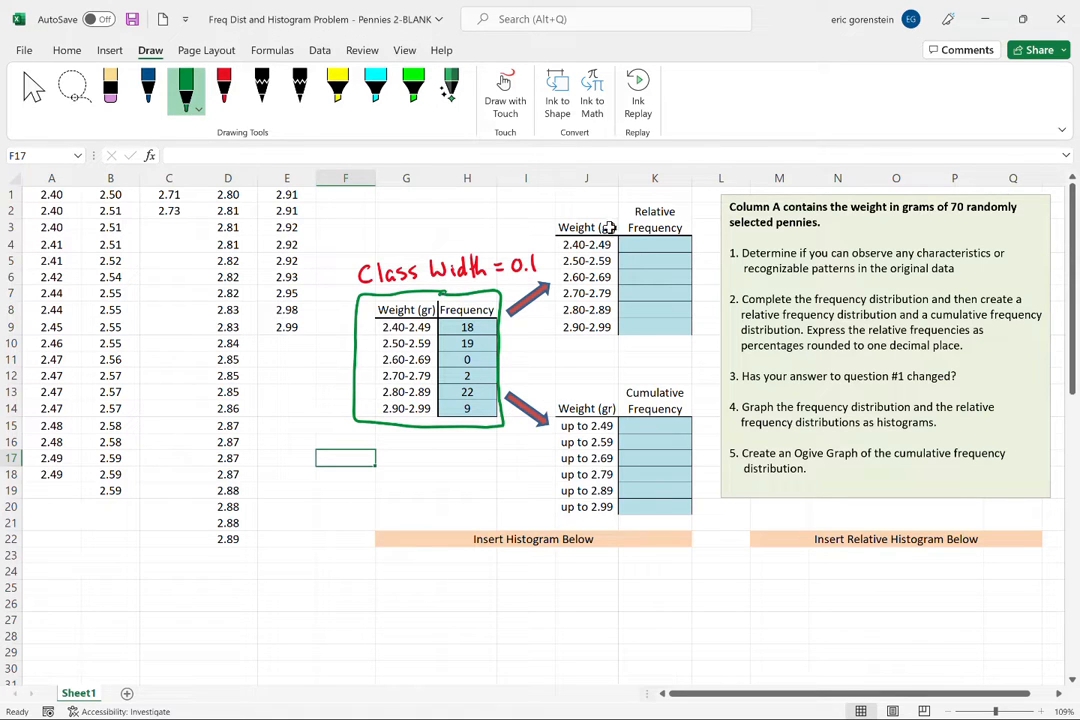
pyautogui.click(652, 244)
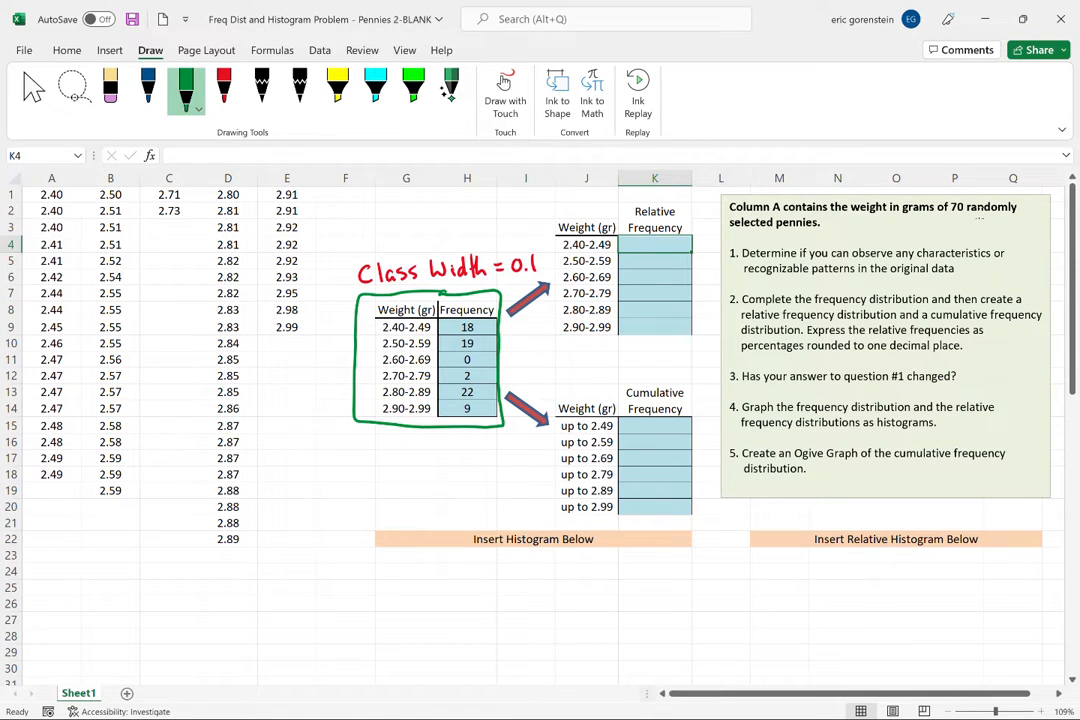
# Handwrite the note Frequency means "count" in blue ink below the weight columns, around row 25
pyautogui.click(154, 75)
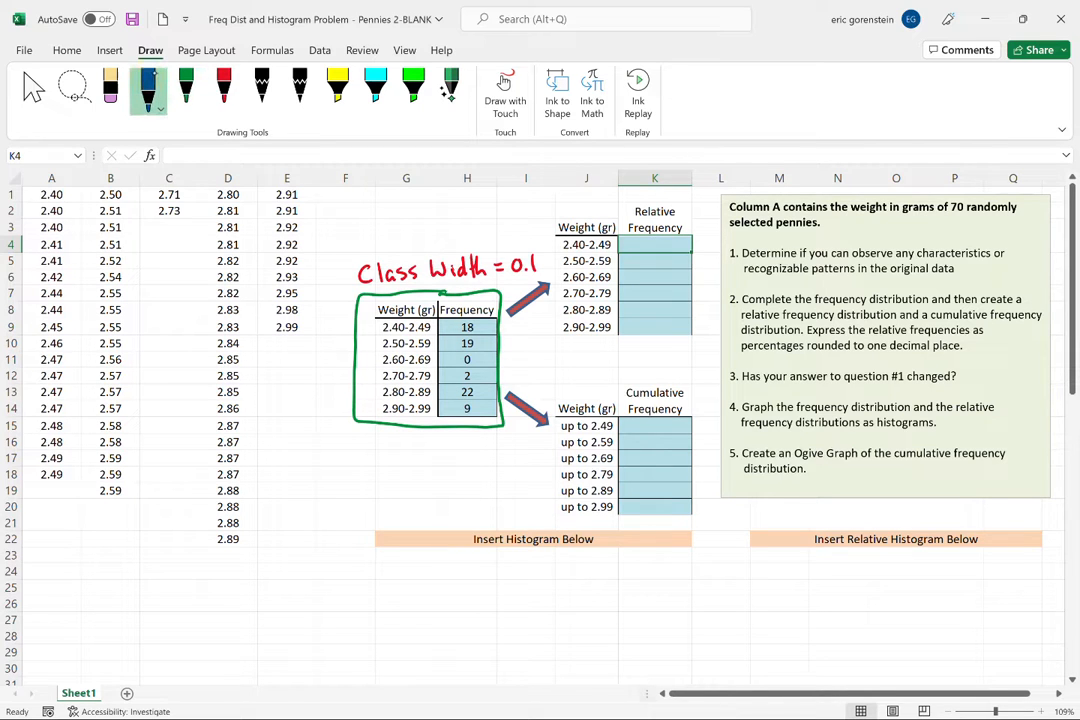
pyautogui.moveTo(41, 581)
pyautogui.mouseDown()
pyautogui.moveTo(43, 597)
pyautogui.moveTo(53, 579)
pyautogui.moveTo(98, 592)
pyautogui.mouseUp()
pyautogui.moveTo(99, 592)
pyautogui.mouseDown()
pyautogui.moveTo(126, 608)
pyautogui.moveTo(186, 592)
pyautogui.mouseUp()
pyautogui.moveTo(187, 592)
pyautogui.mouseDown()
pyautogui.moveTo(283, 588)
pyautogui.moveTo(289, 574)
pyautogui.mouseUp()
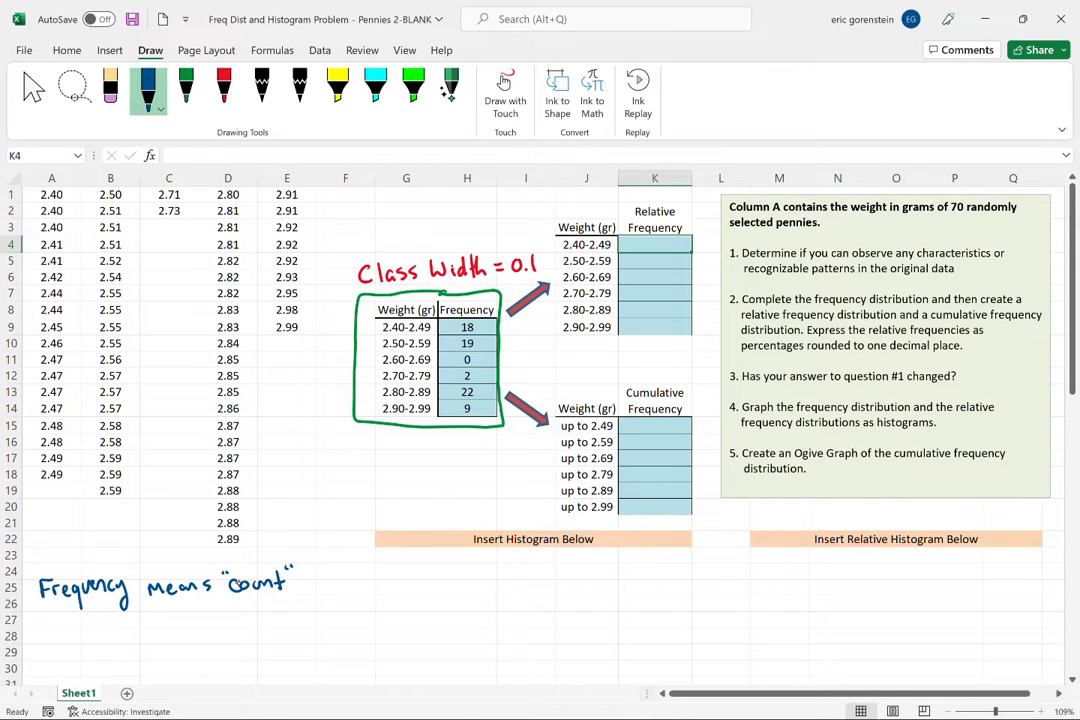
# Handwrite the note relative means "percentage" in blue ink beneath the frequency note, around row 28
pyautogui.moveTo(39, 638)
pyautogui.mouseDown()
pyautogui.moveTo(36, 650)
pyautogui.moveTo(48, 634)
pyautogui.mouseUp()
pyautogui.moveTo(50, 644); pyautogui.dragTo(65, 631)
pyautogui.moveTo(70, 636); pyautogui.dragTo(80, 646)
pyautogui.moveTo(84, 628)
pyautogui.mouseDown()
pyautogui.moveTo(87, 646)
pyautogui.moveTo(92, 635)
pyautogui.mouseUp()
pyautogui.moveTo(93, 639); pyautogui.dragTo(168, 641)
pyautogui.moveTo(170, 636)
pyautogui.mouseDown()
pyautogui.moveTo(186, 642)
pyautogui.moveTo(216, 625)
pyautogui.mouseUp()
pyautogui.moveTo(220, 617)
pyautogui.mouseDown()
pyautogui.moveTo(248, 633)
pyautogui.moveTo(285, 632)
pyautogui.mouseUp()
pyautogui.moveTo(278, 612)
pyautogui.mouseDown()
pyautogui.moveTo(279, 630)
pyautogui.moveTo(312, 648)
pyautogui.mouseUp()
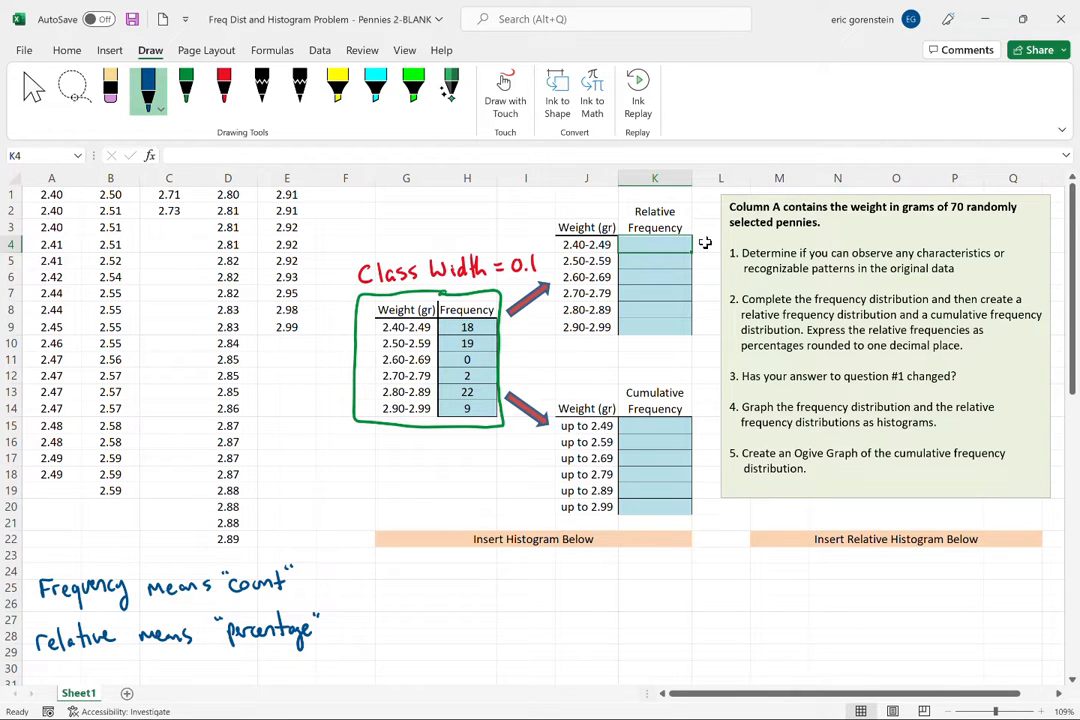
# Enter the relative frequency formula =H9/70 for the 2.40-2.49 class in K4
pyautogui.write('=')
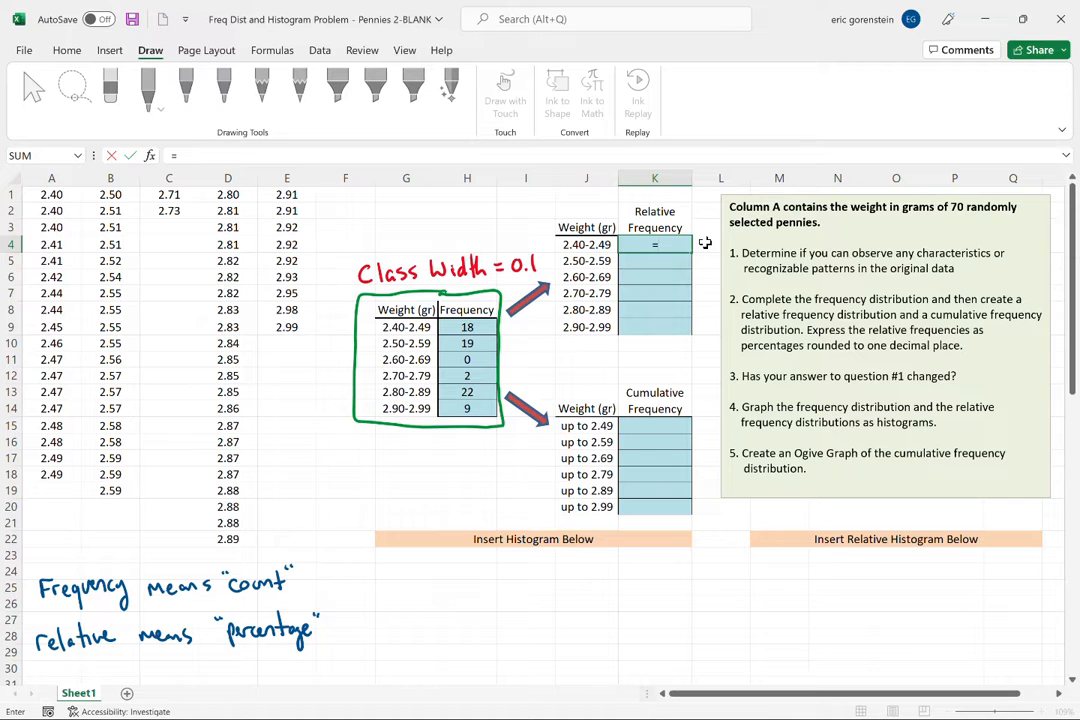
pyautogui.click(465, 326)
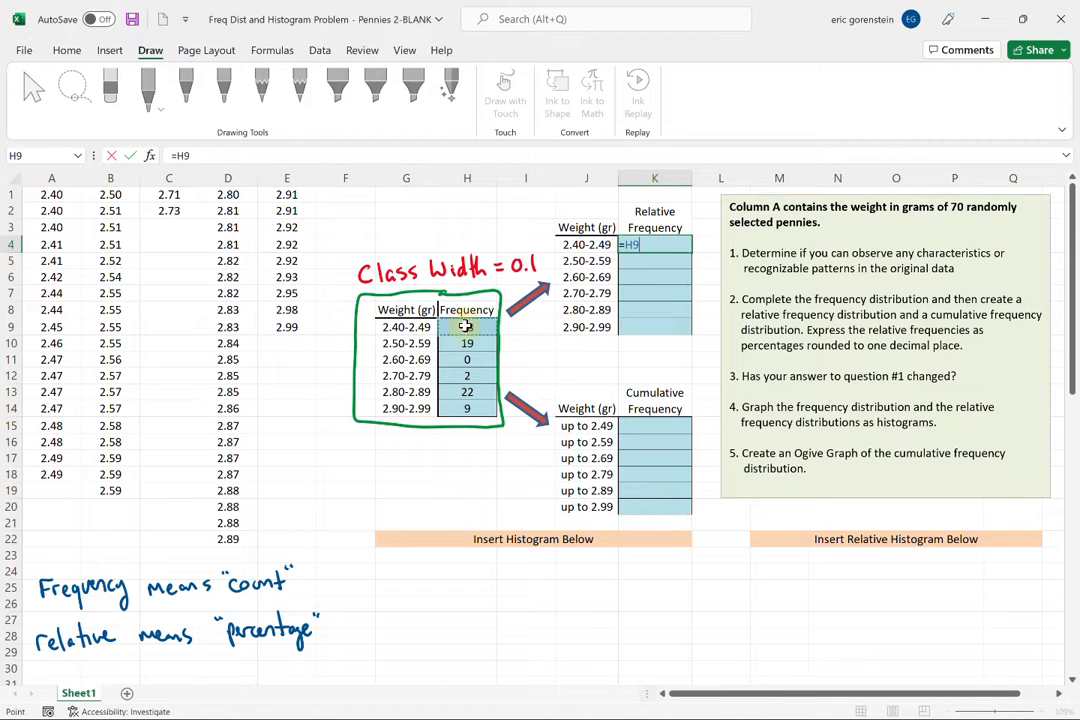
pyautogui.write('/')
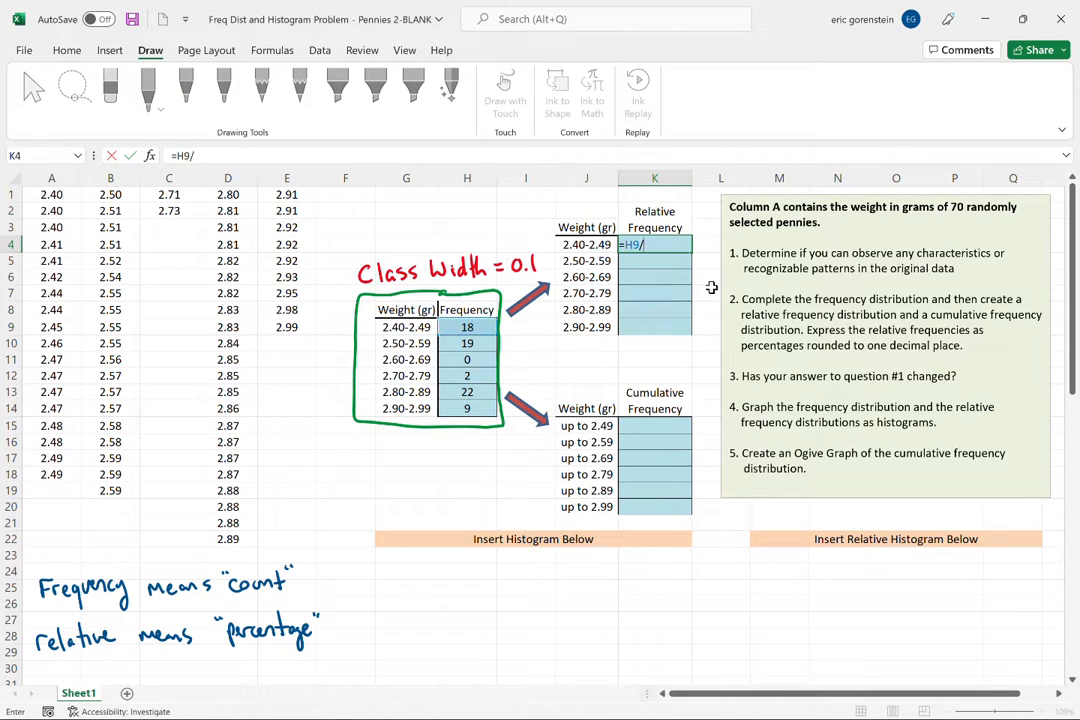
pyautogui.write('70')
pyautogui.press('Return')
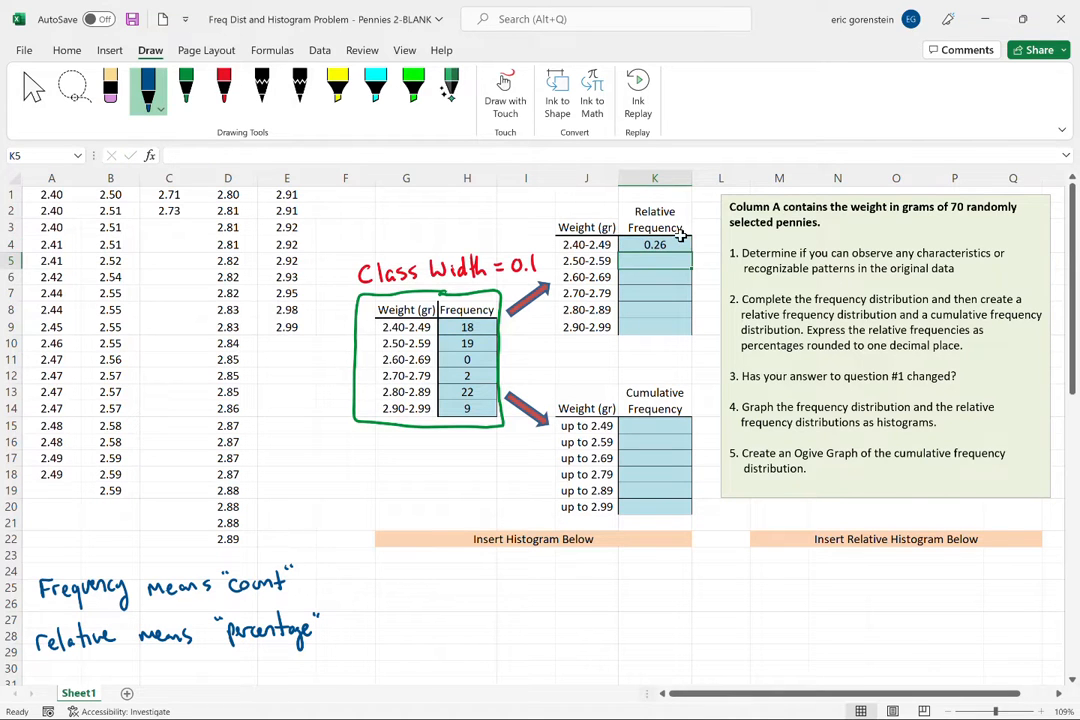
# Fill the relative frequency formula from K4 down through K9
pyautogui.click(681, 245)
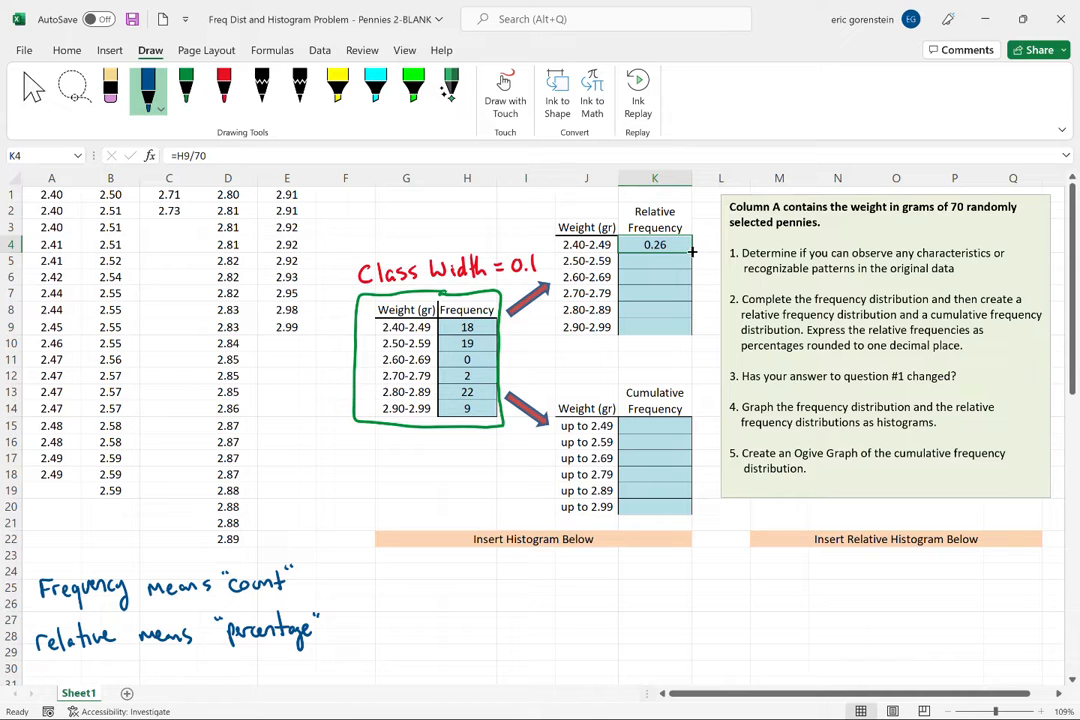
pyautogui.moveTo(692, 252); pyautogui.dragTo(688, 327)
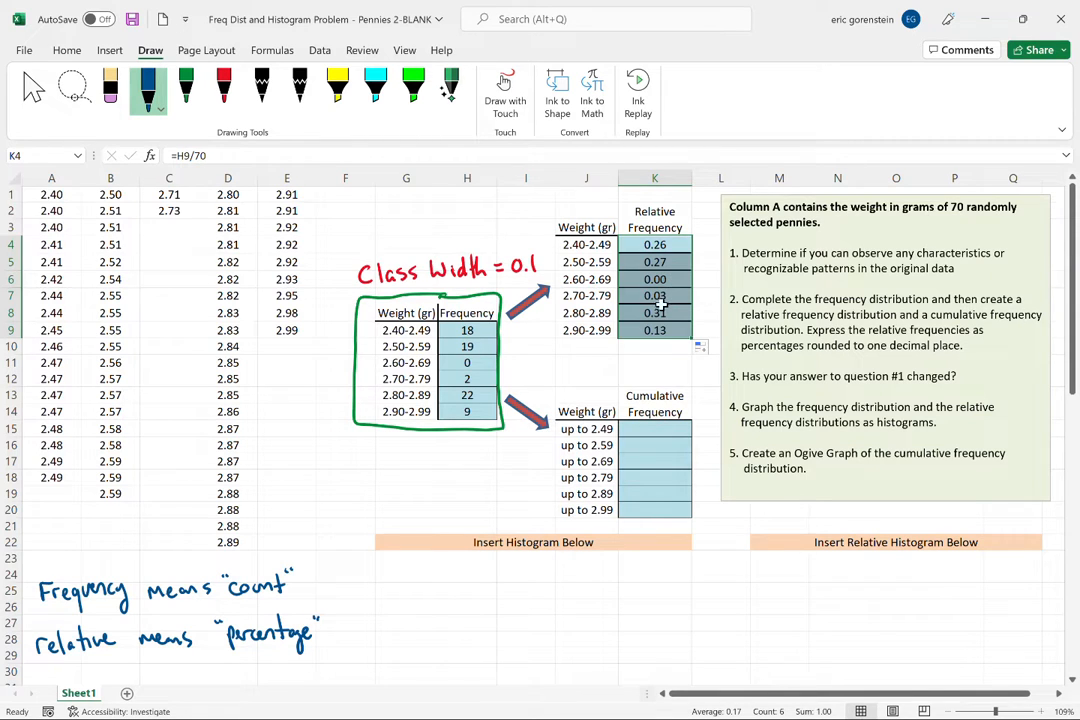
pyautogui.click(664, 361)
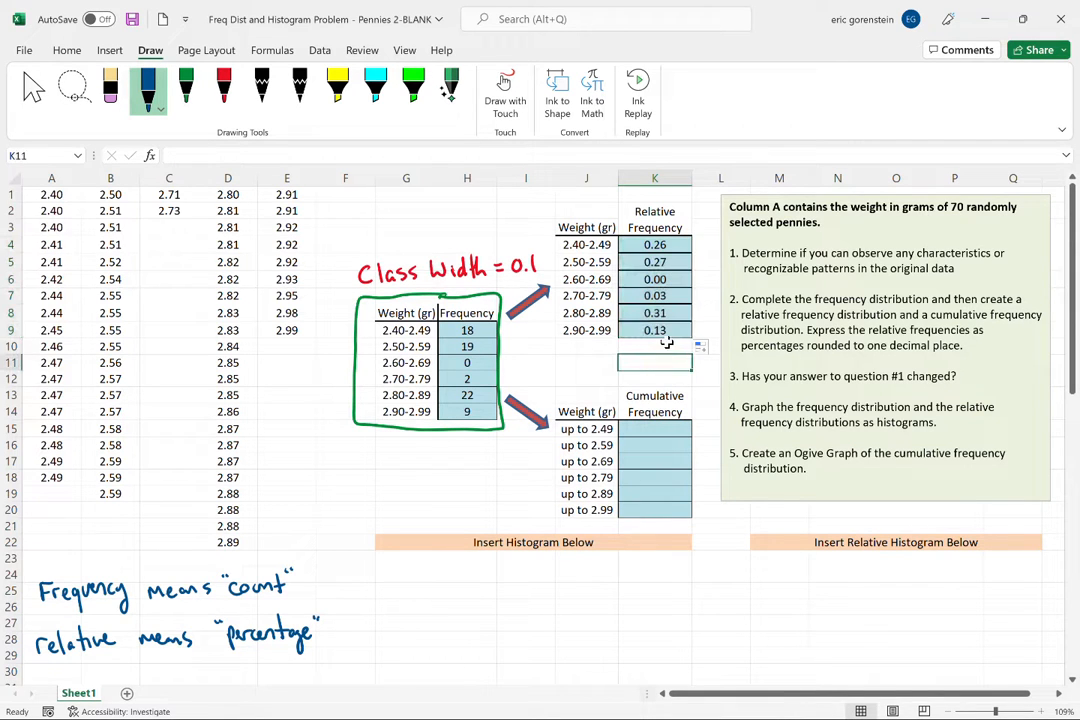
# Format the relative frequencies in K4:K9 as percentages with one decimal place
pyautogui.moveTo(806, 330); pyautogui.dragTo(962, 346)
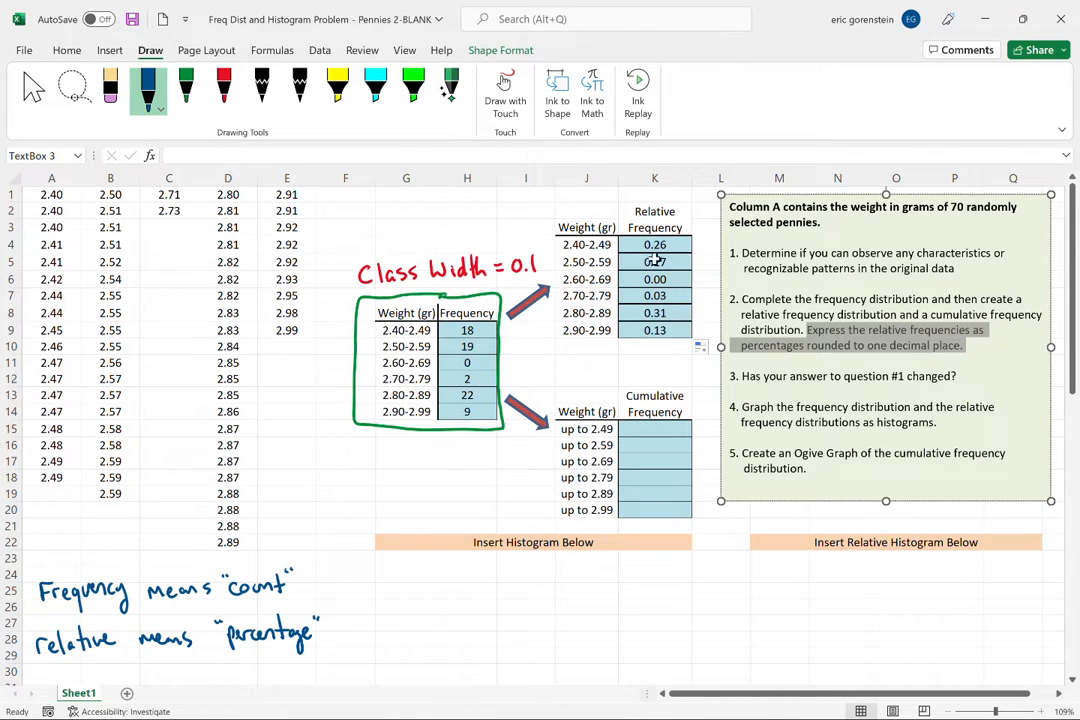
pyautogui.click(682, 360)
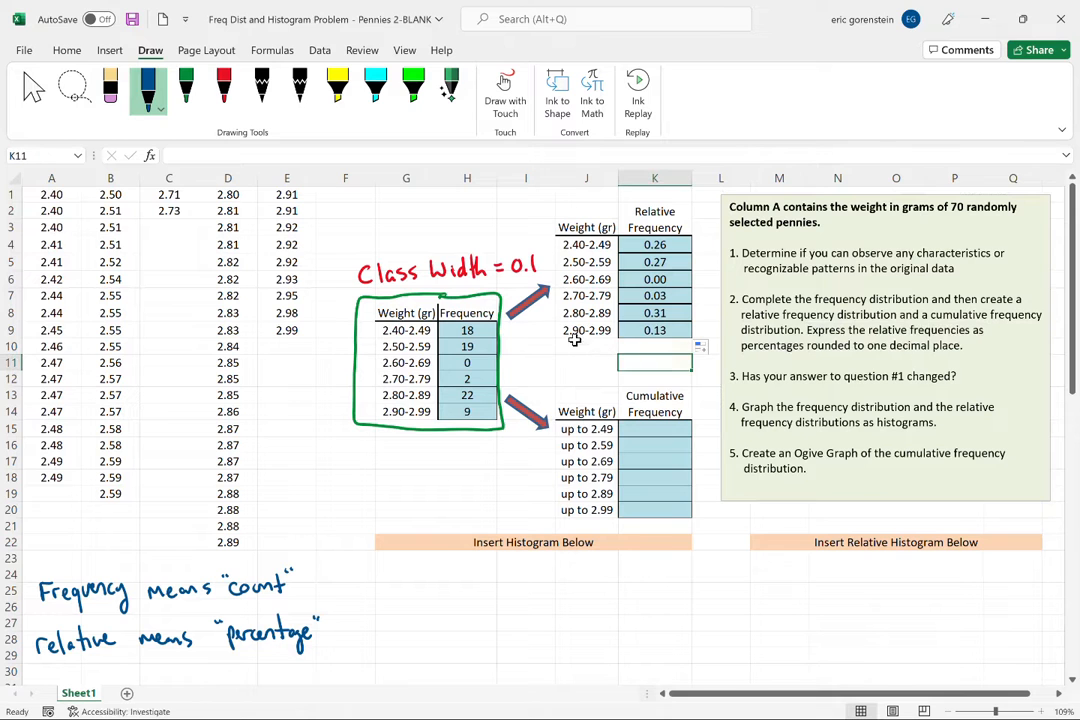
pyautogui.click(67, 51)
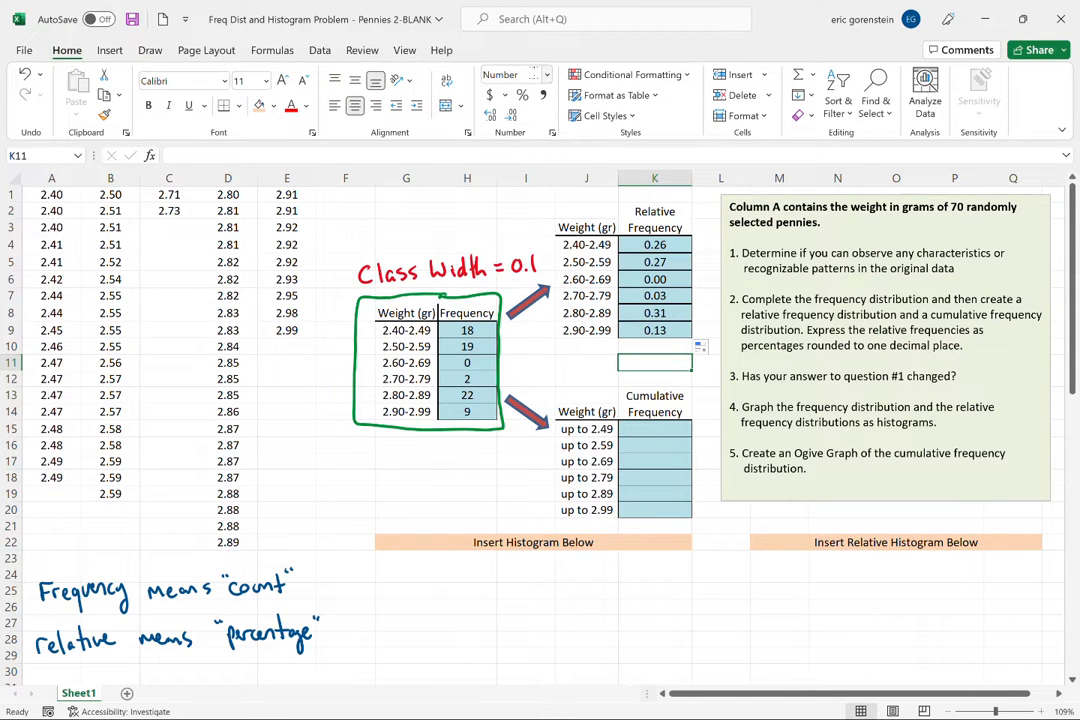
pyautogui.click(660, 241)
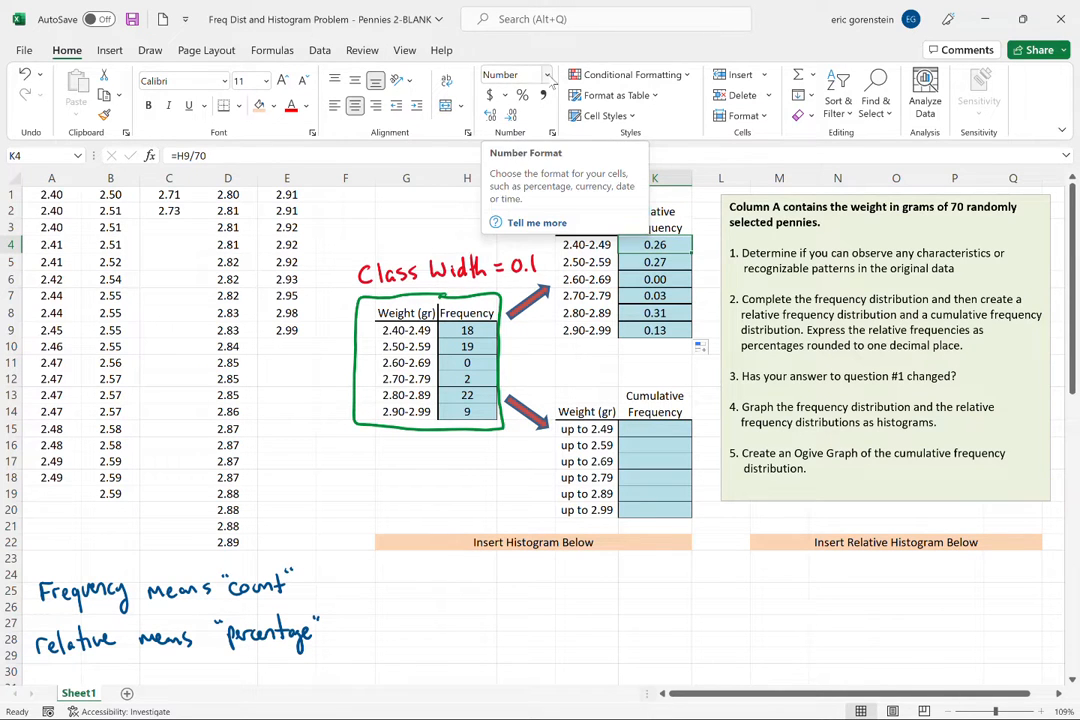
pyautogui.click(547, 76)
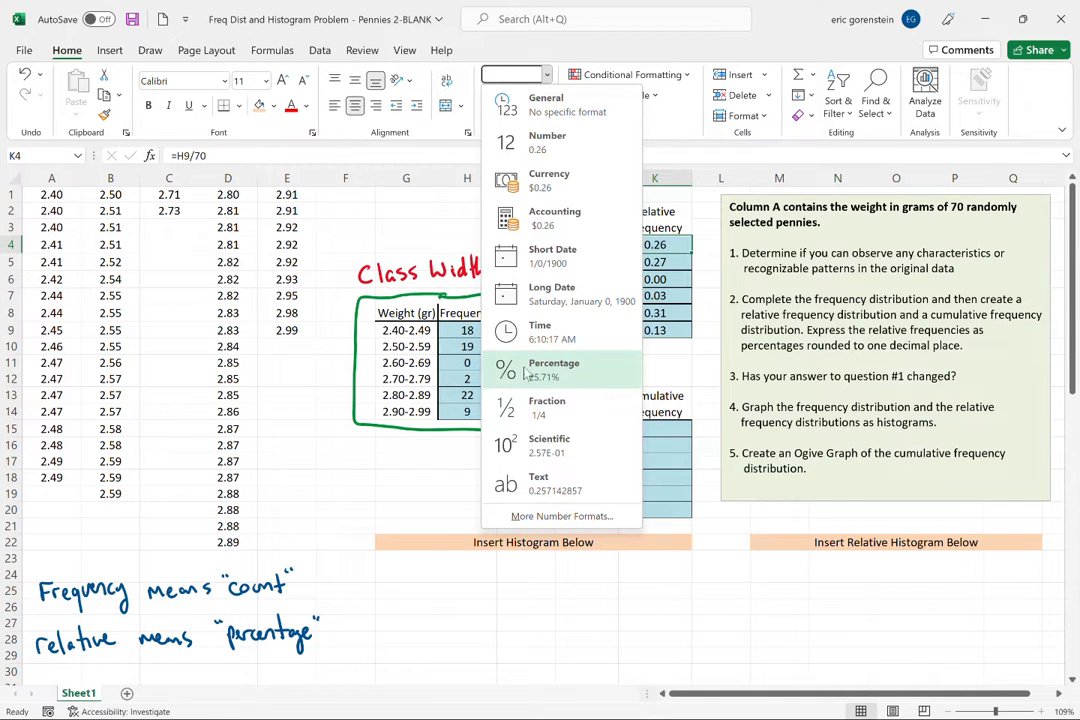
pyautogui.click(714, 361)
pyautogui.moveTo(660, 246); pyautogui.dragTo(655, 330)
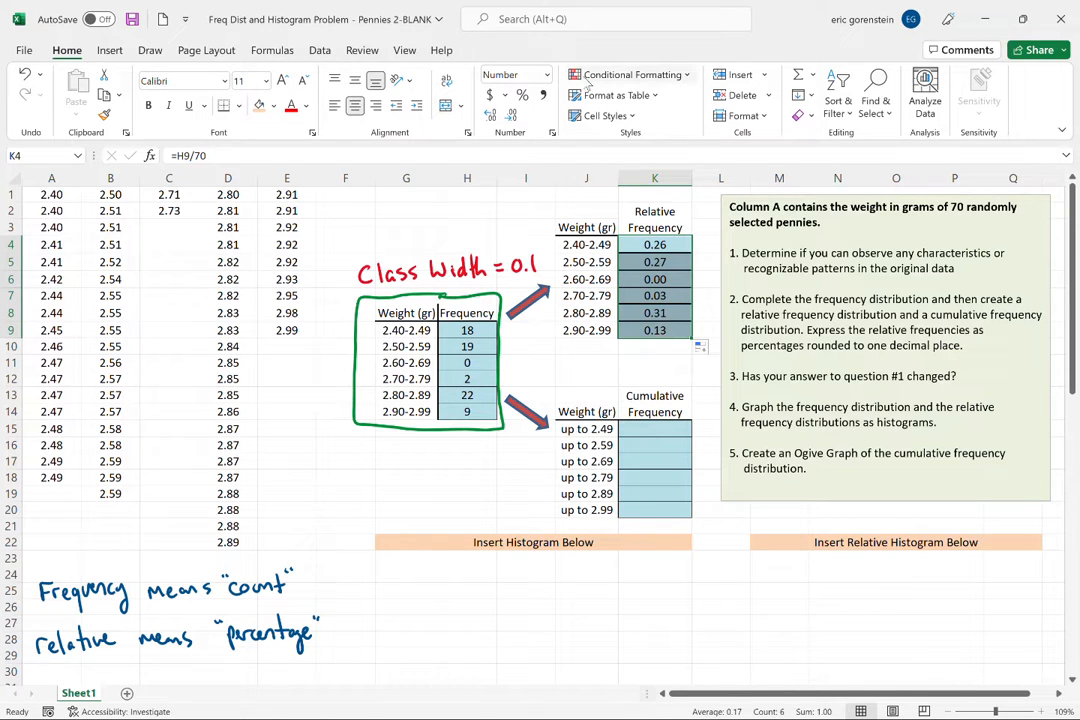
pyautogui.click(546, 74)
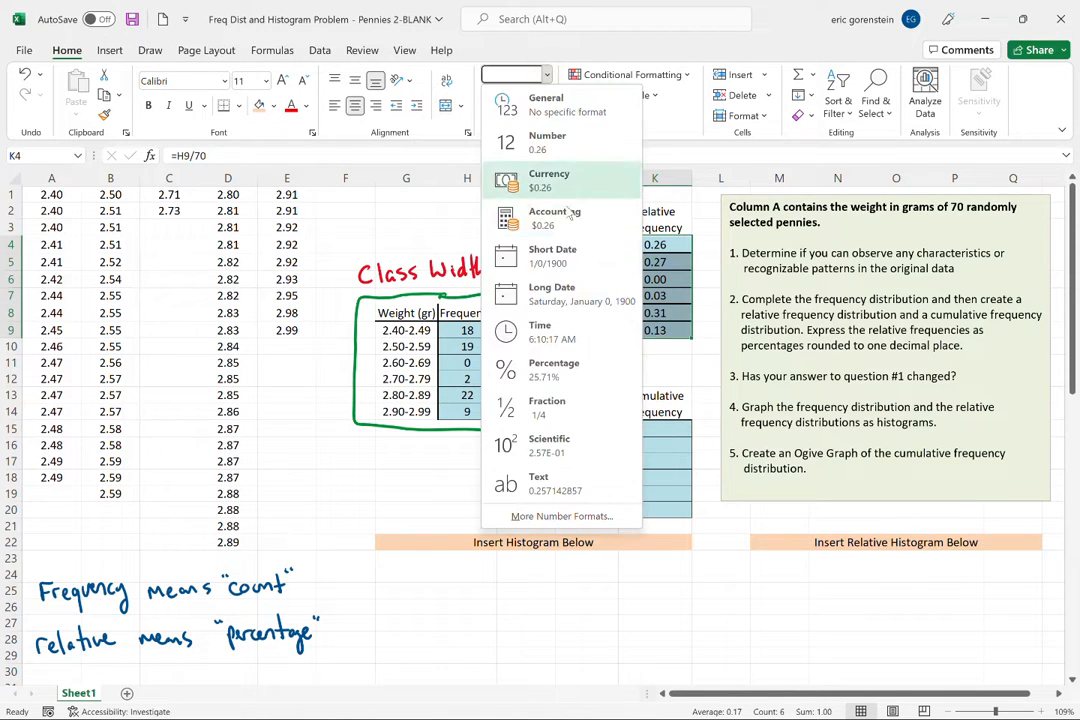
pyautogui.click(576, 370)
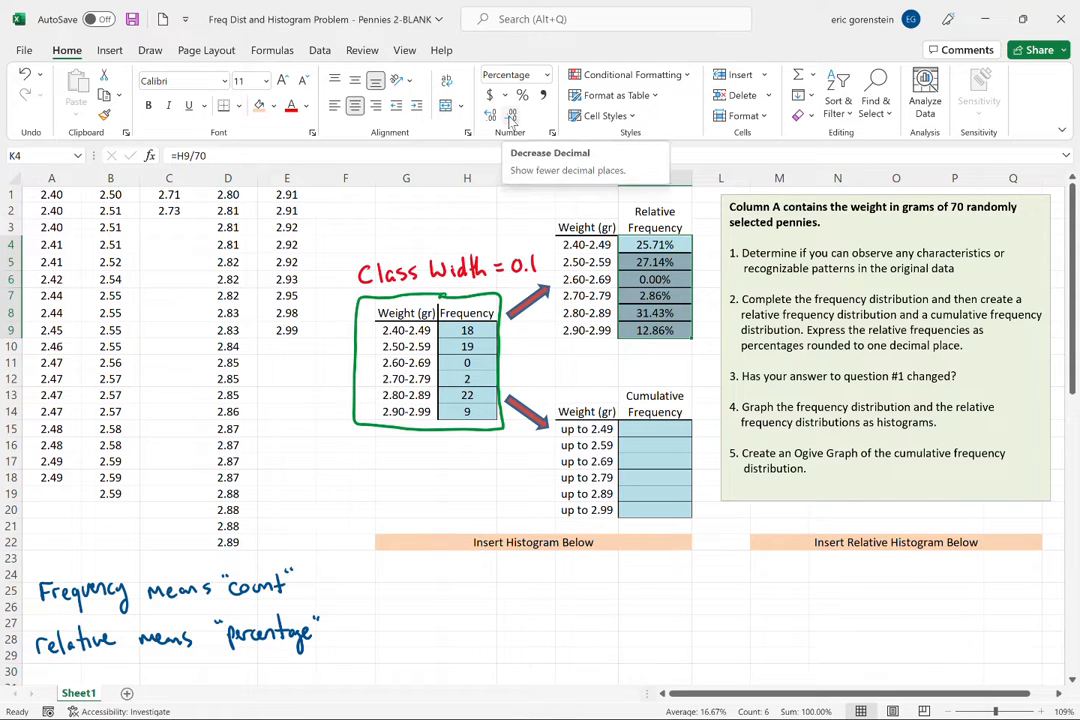
pyautogui.click(510, 117)
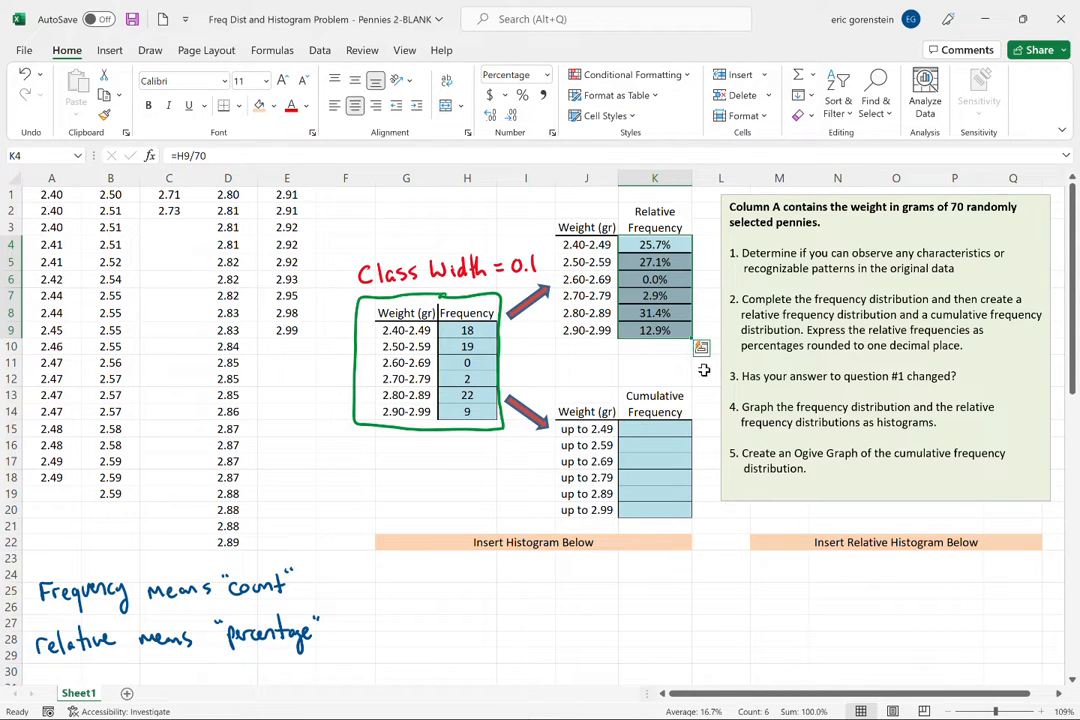
pyautogui.click(705, 378)
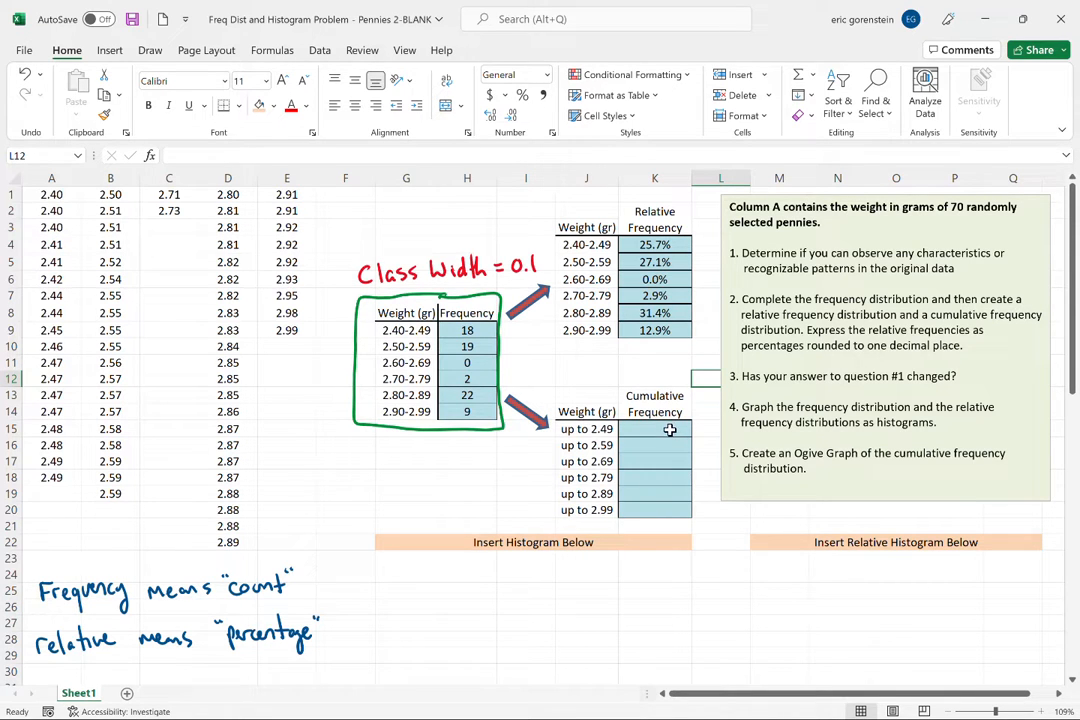
# Handwrite the note cumulative means "running total" in blue ink beneath the relative note, around row 31
pyautogui.moveTo(590, 424); pyautogui.dragTo(603, 525)
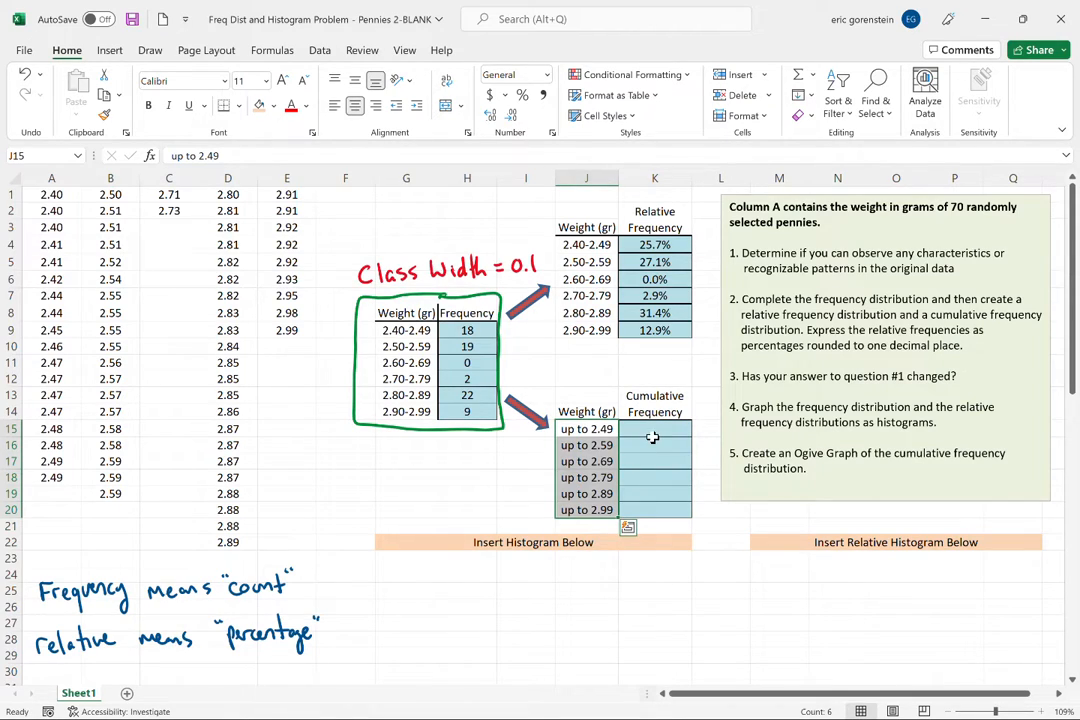
pyautogui.keyDown('ctrl'); pyautogui.scroll(-1, 652, 437); pyautogui.keyUp('ctrl')
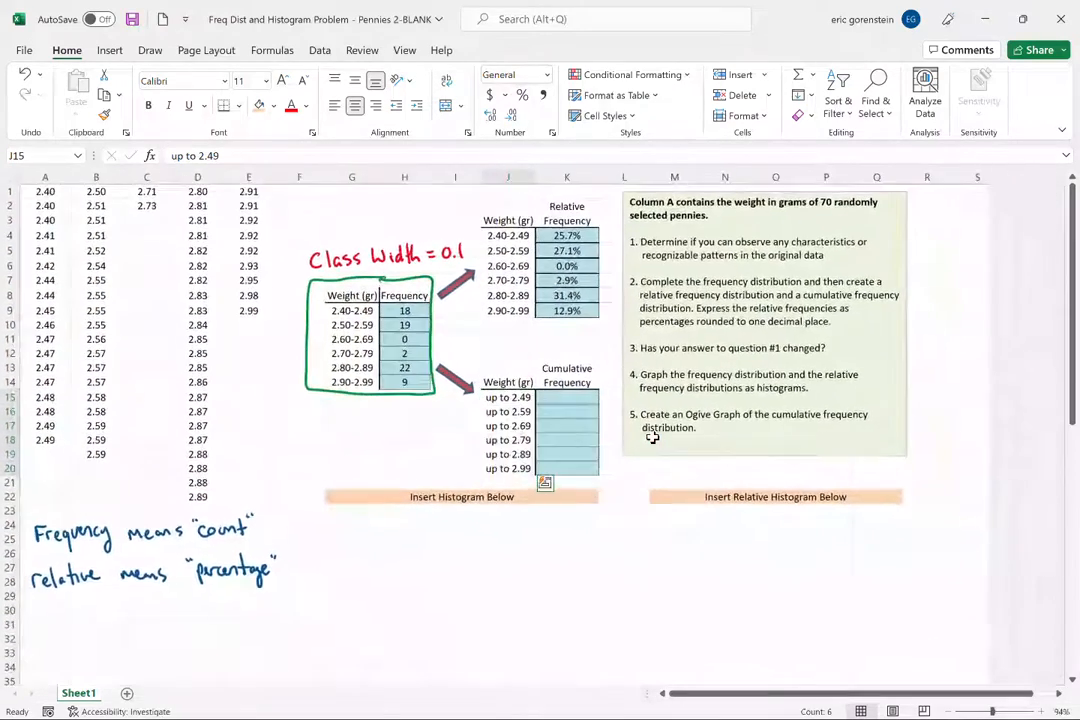
pyautogui.keyDown('ctrl'); pyautogui.scroll(1, 652, 437); pyautogui.keyUp('ctrl')
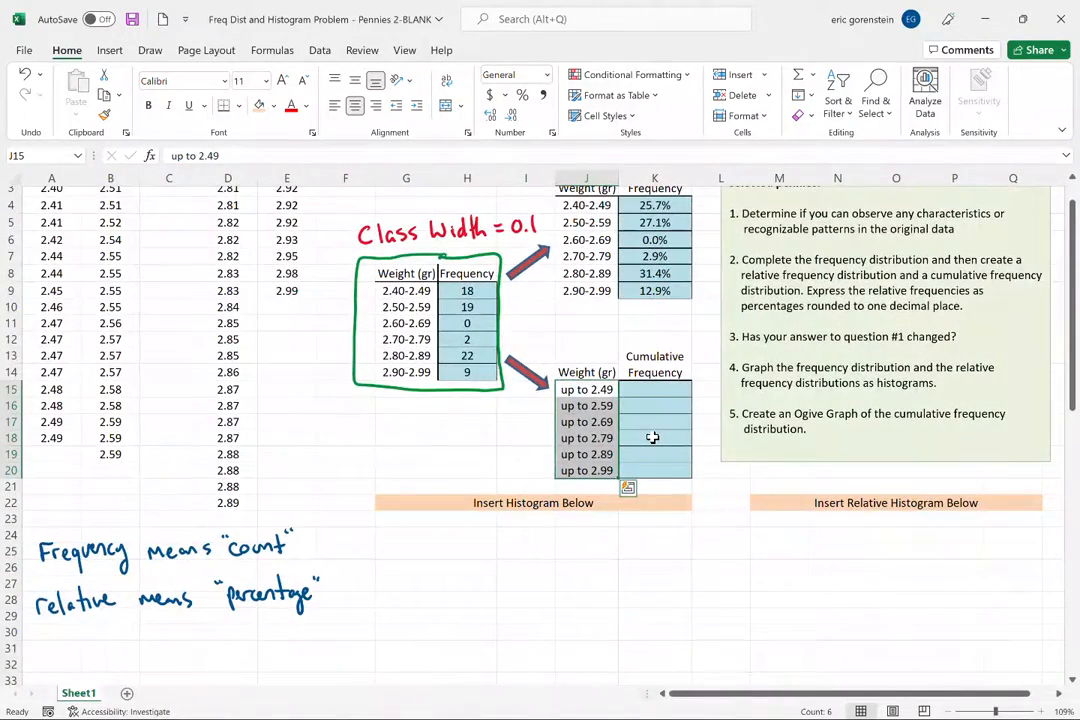
pyautogui.click(155, 50)
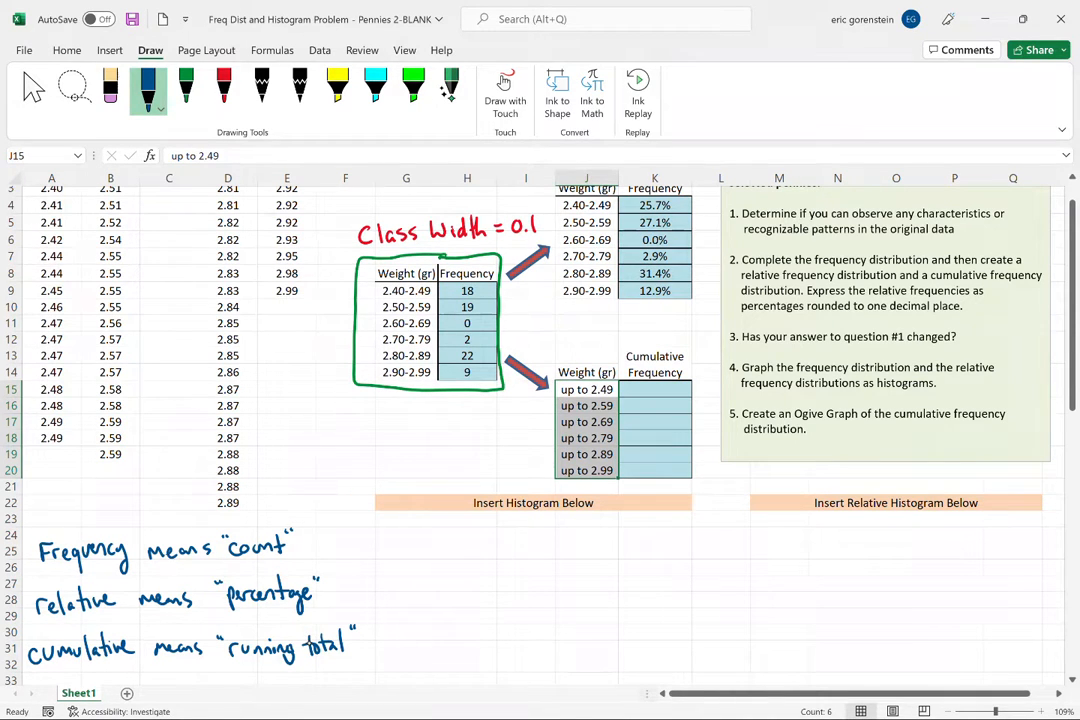
# Enter the cumulative frequency formula =H9 for the up to 2.49 class in K15
pyautogui.click(630, 389)
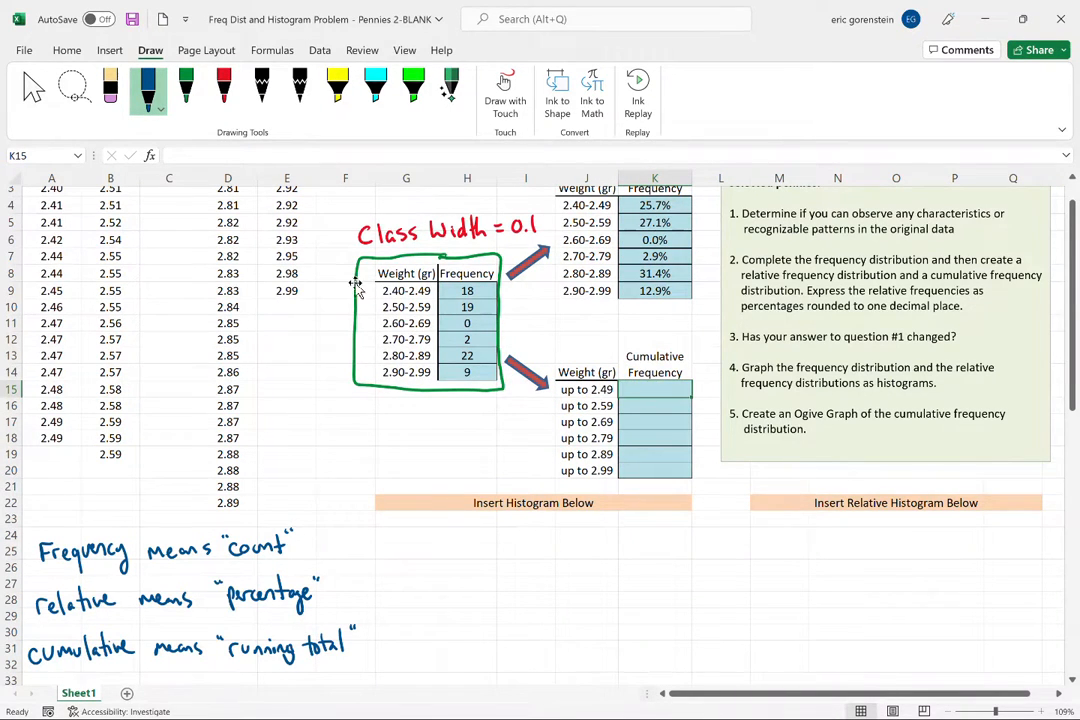
pyautogui.moveTo(388, 289); pyautogui.dragTo(463, 287)
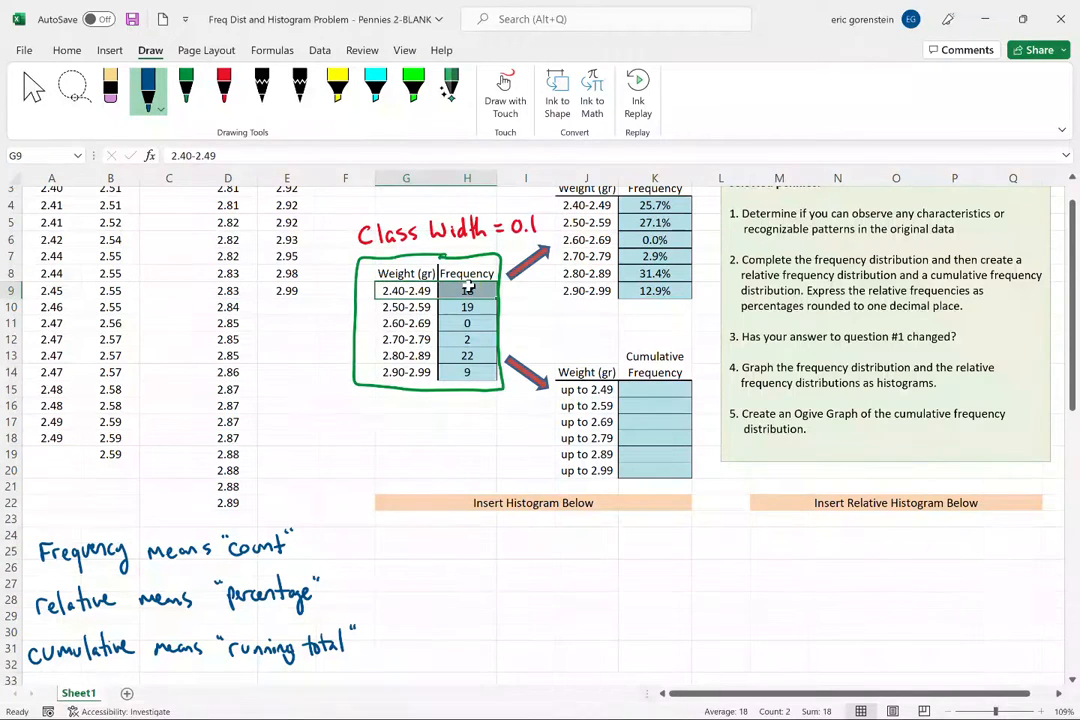
pyautogui.click(566, 406)
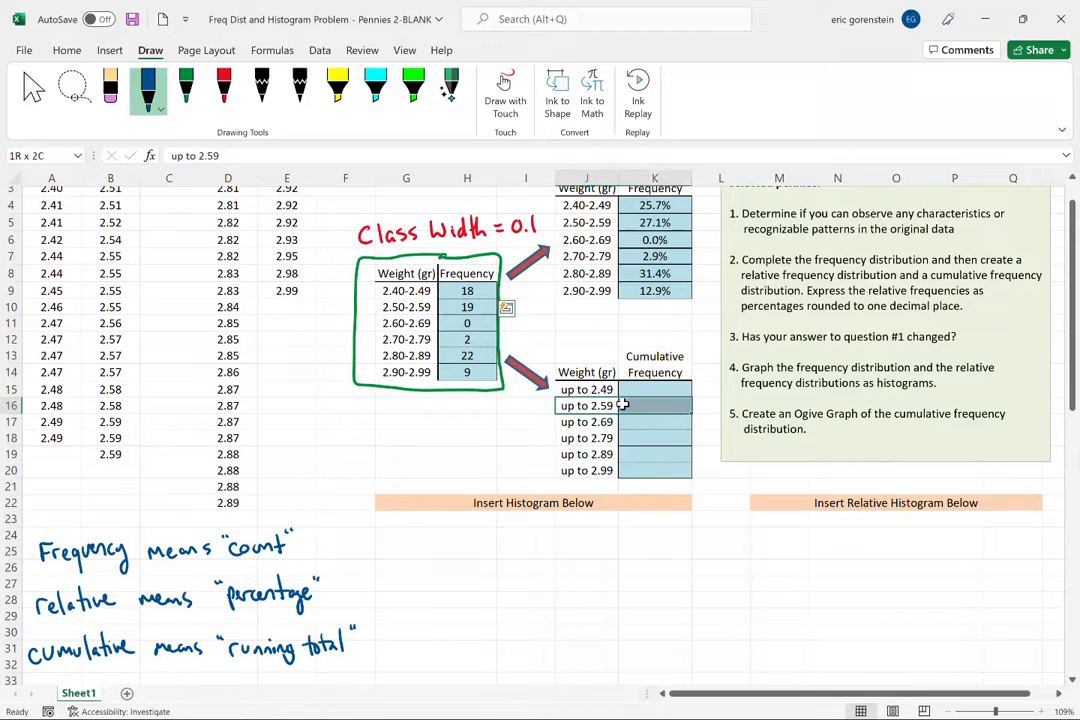
pyautogui.moveTo(390, 288); pyautogui.dragTo(466, 318)
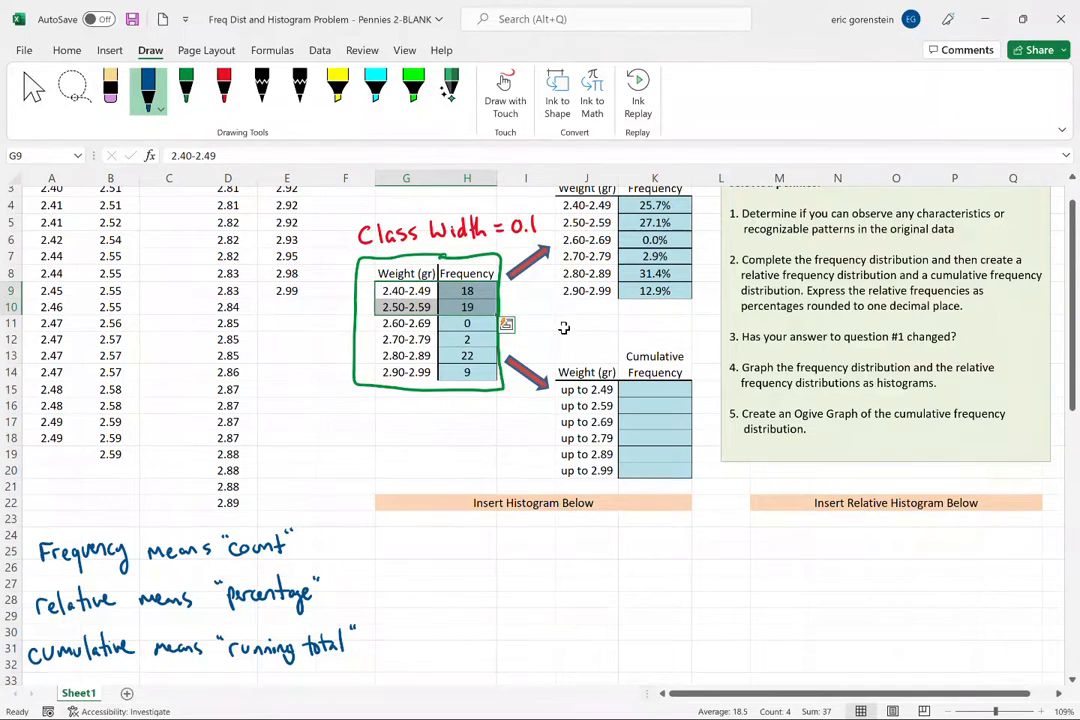
pyautogui.click(563, 428)
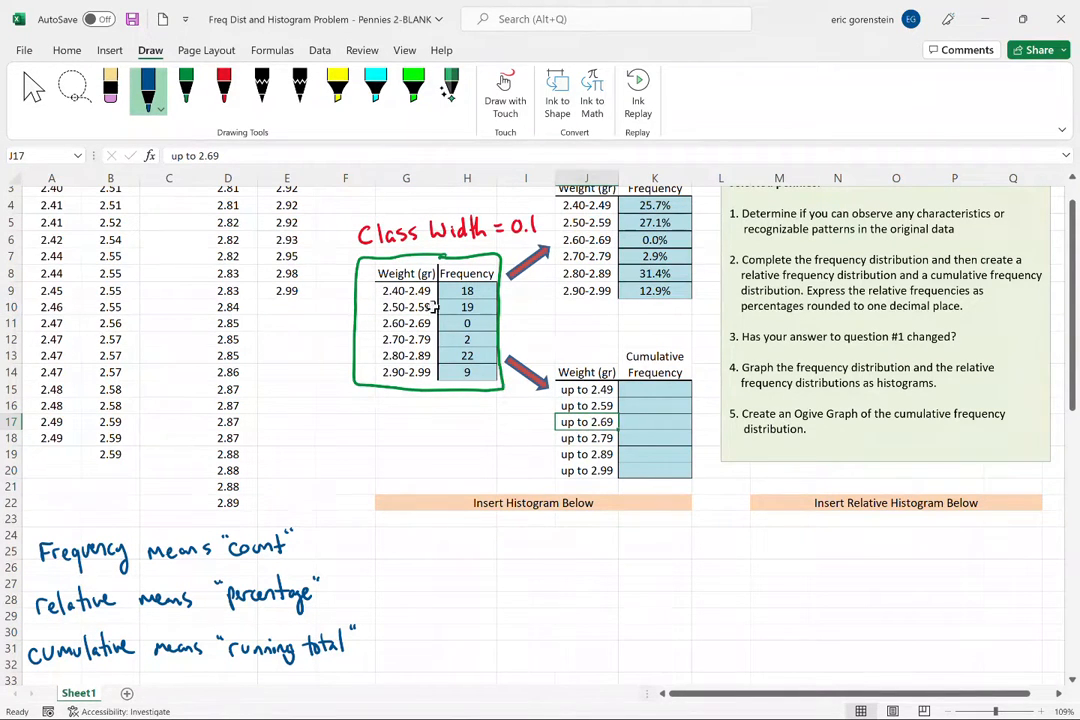
pyautogui.moveTo(390, 291); pyautogui.dragTo(474, 329)
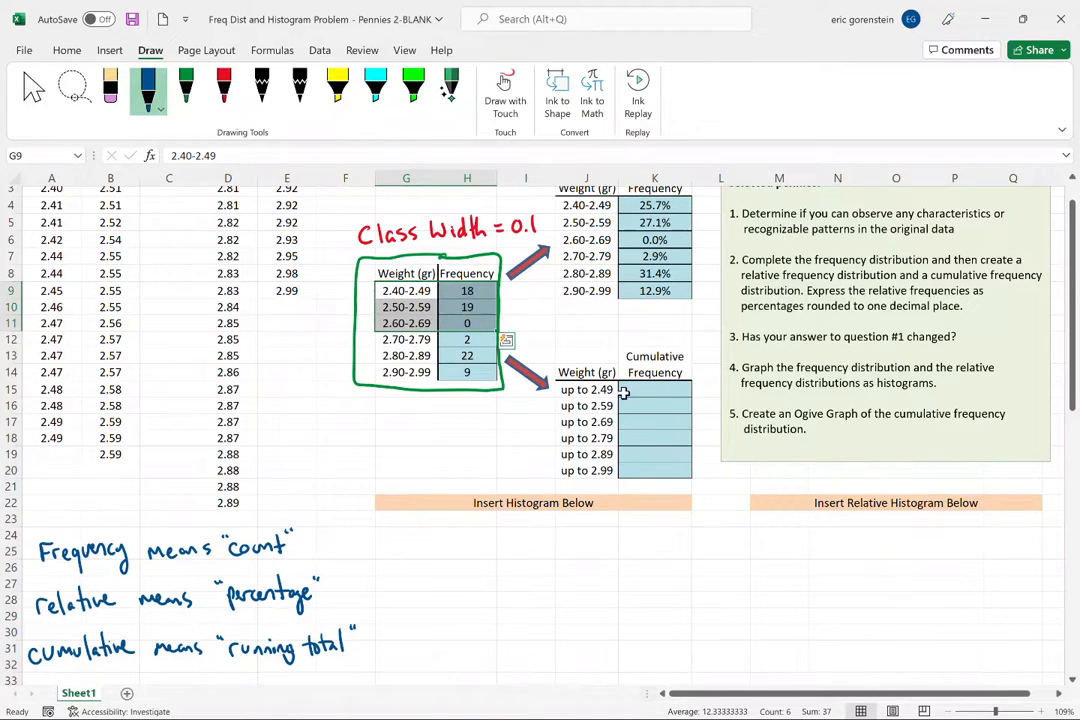
pyautogui.click(655, 390)
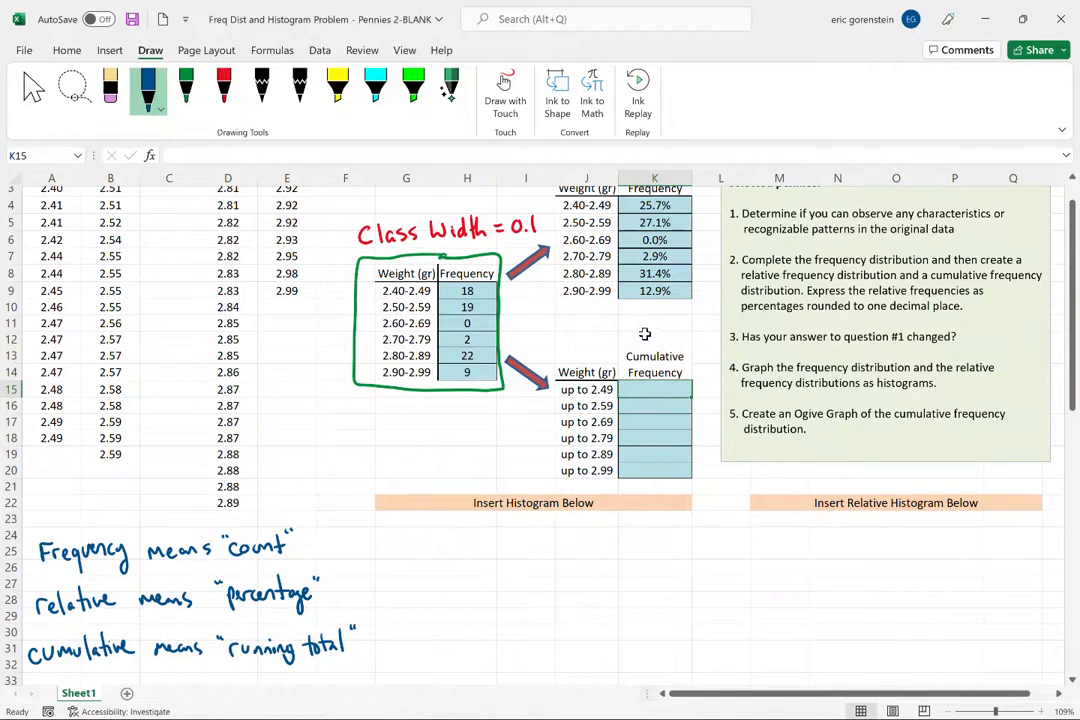
pyautogui.write('=')
pyautogui.click(459, 291)
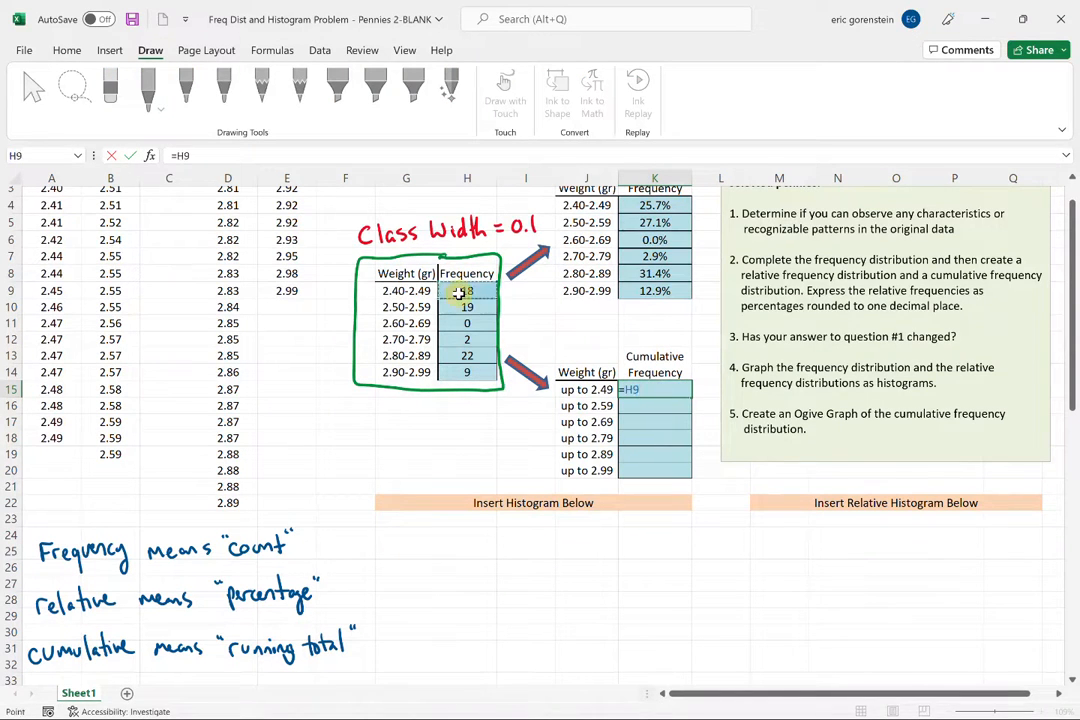
pyautogui.press('Return')
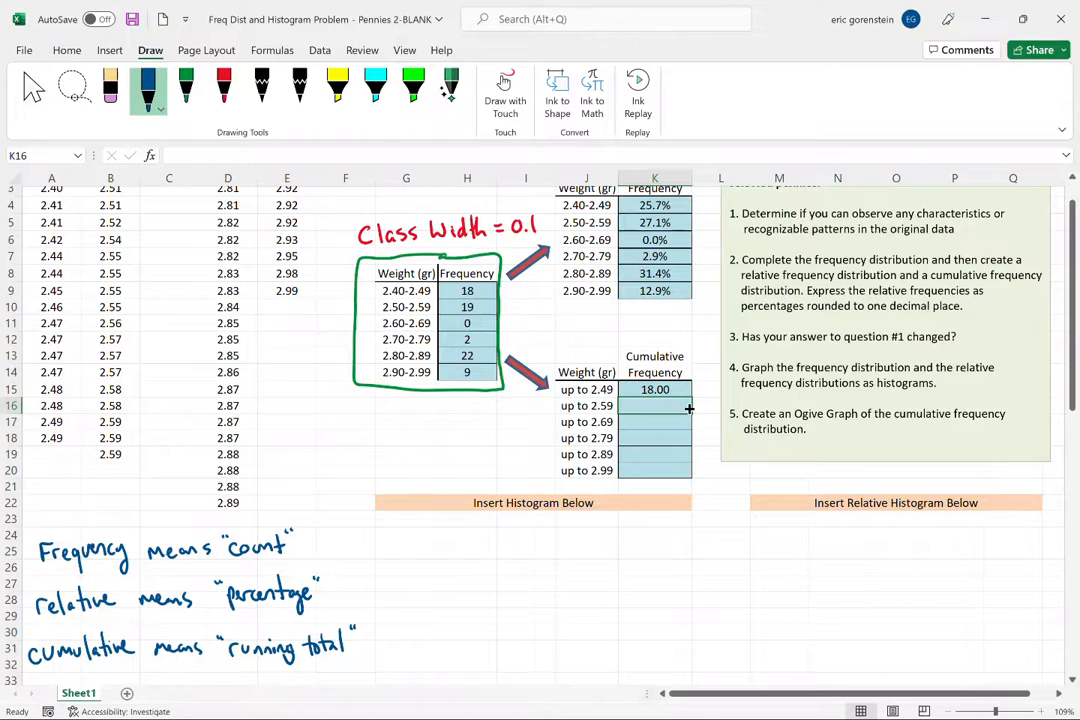
# Enter the cumulative frequency formula =SUM(H9:H10) for the up to 2.59 class in K16
pyautogui.write('=sum(')
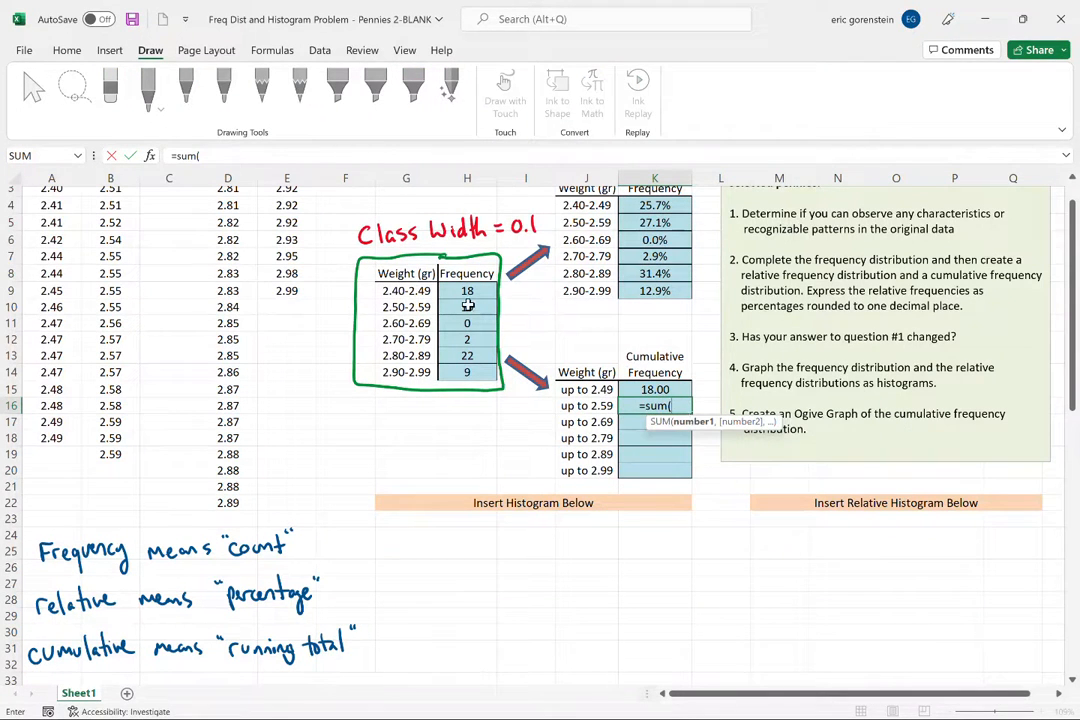
pyautogui.moveTo(467, 291); pyautogui.dragTo(466, 308)
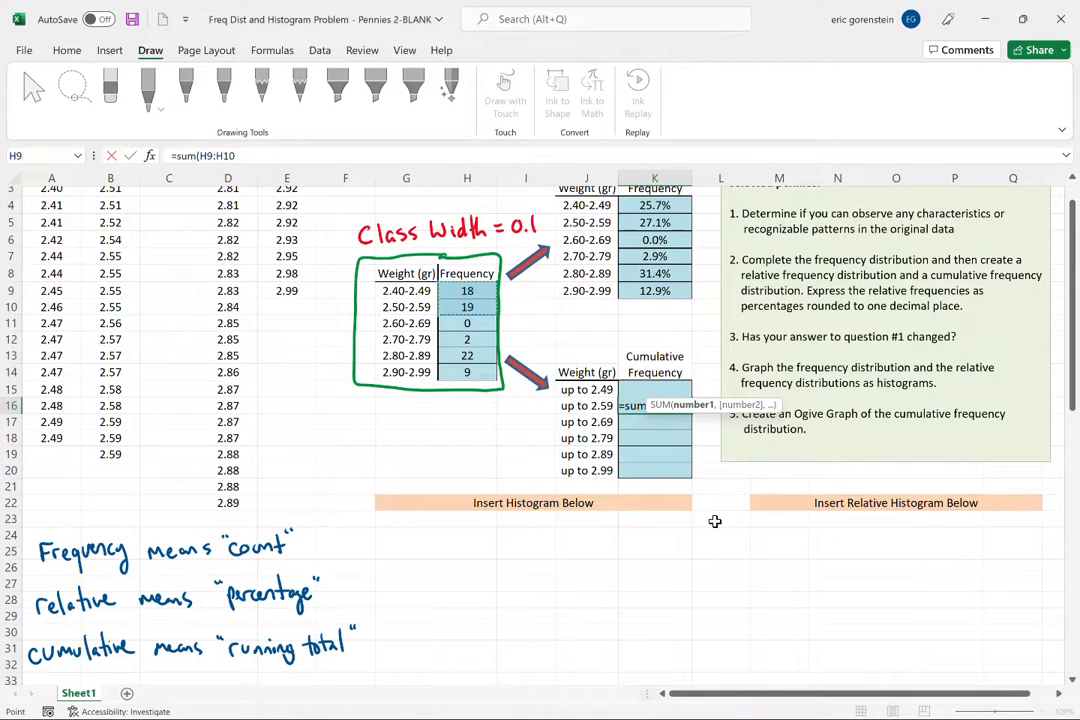
pyautogui.press('Return')
# Enter the cumulative frequency formula =SUM(H9:H11) for the up to 2.69 class in K17
pyautogui.scroll(-1, 661, 419)
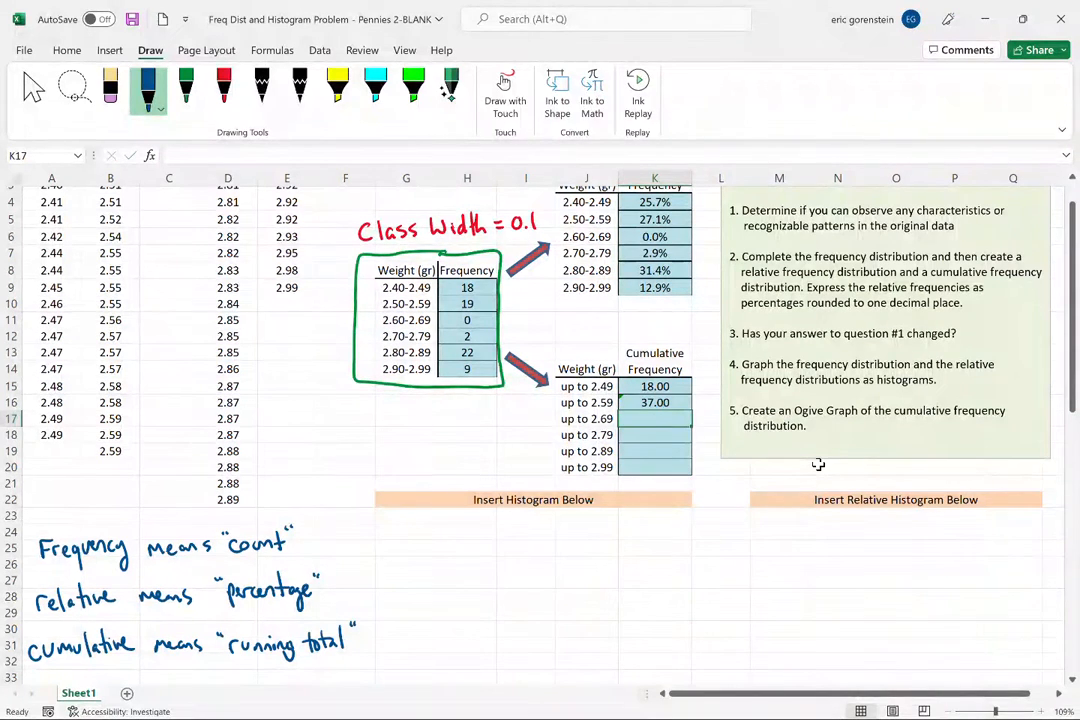
pyautogui.write('=sum)')
pyautogui.press('BackSpace')
pyautogui.write('(')
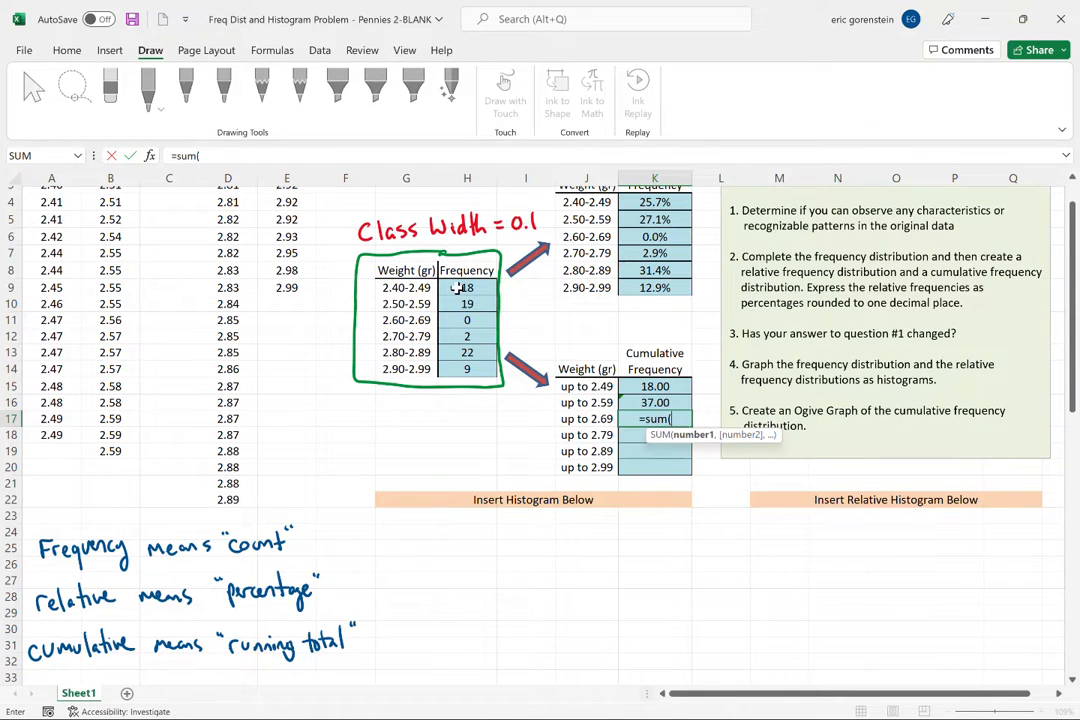
pyautogui.moveTo(457, 288); pyautogui.dragTo(462, 320)
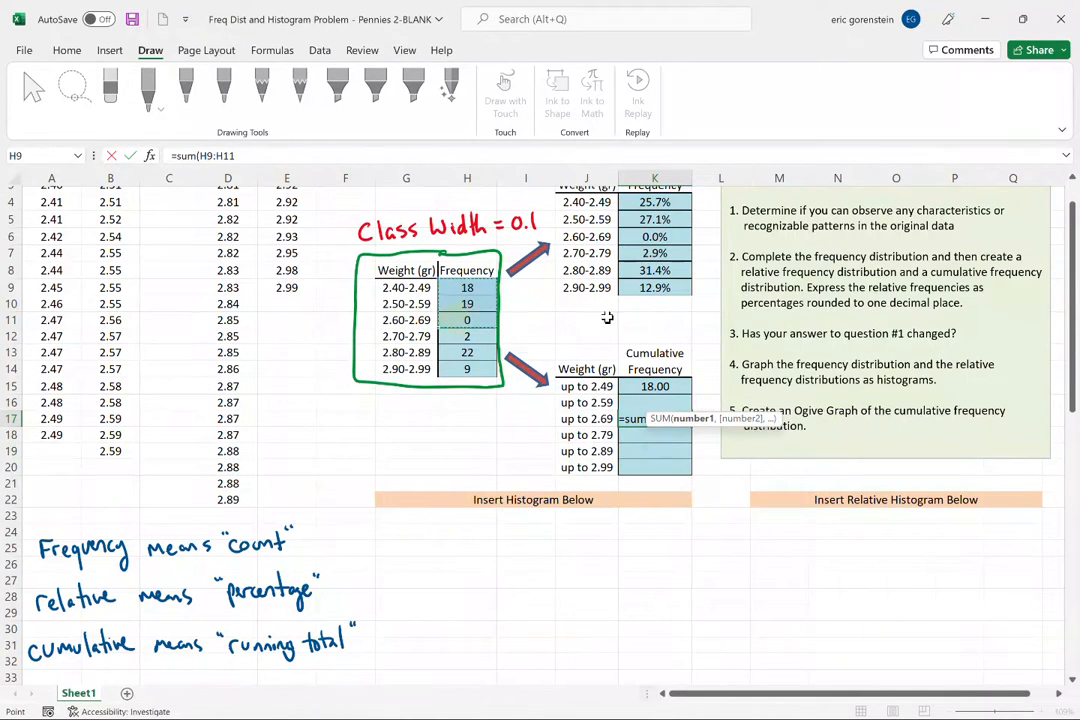
pyautogui.press('Return')
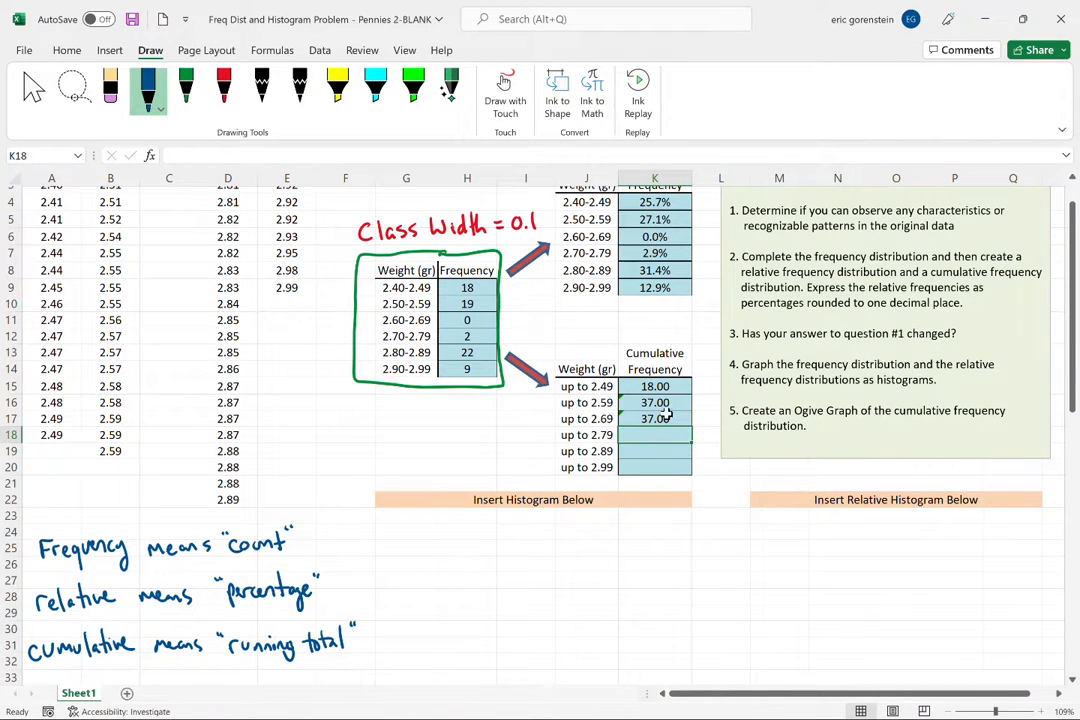
# Enter the cumulative frequency formula =SUM(H9:H12) for the up to 2.79 class in K18
pyautogui.write('=su')
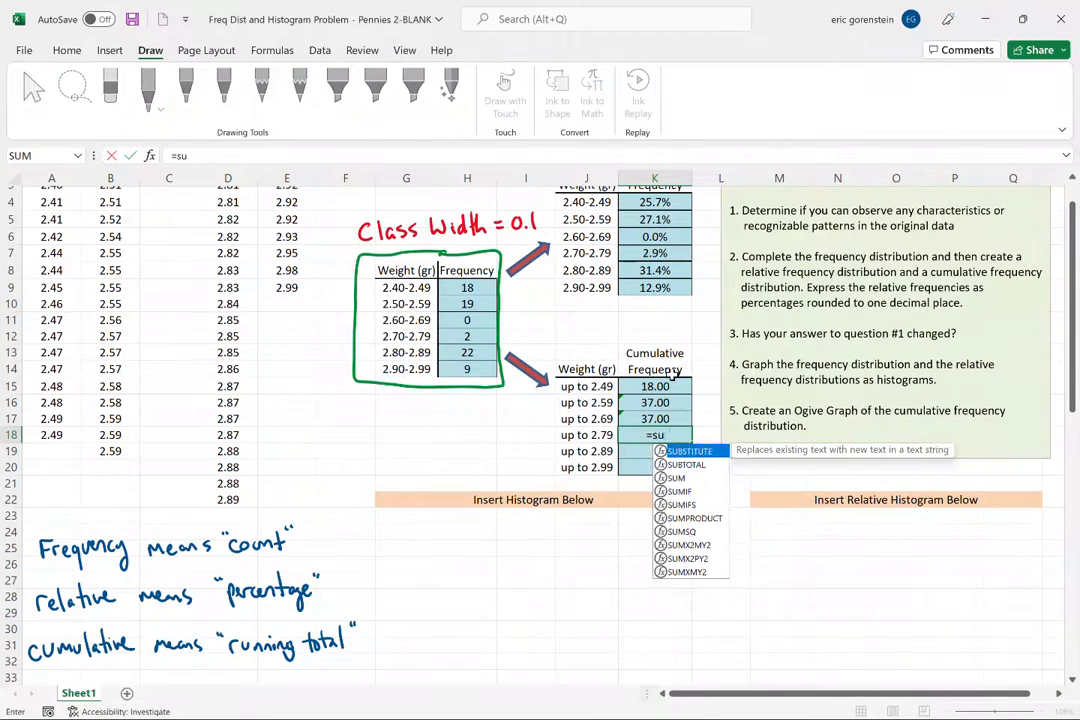
pyautogui.write('m(')
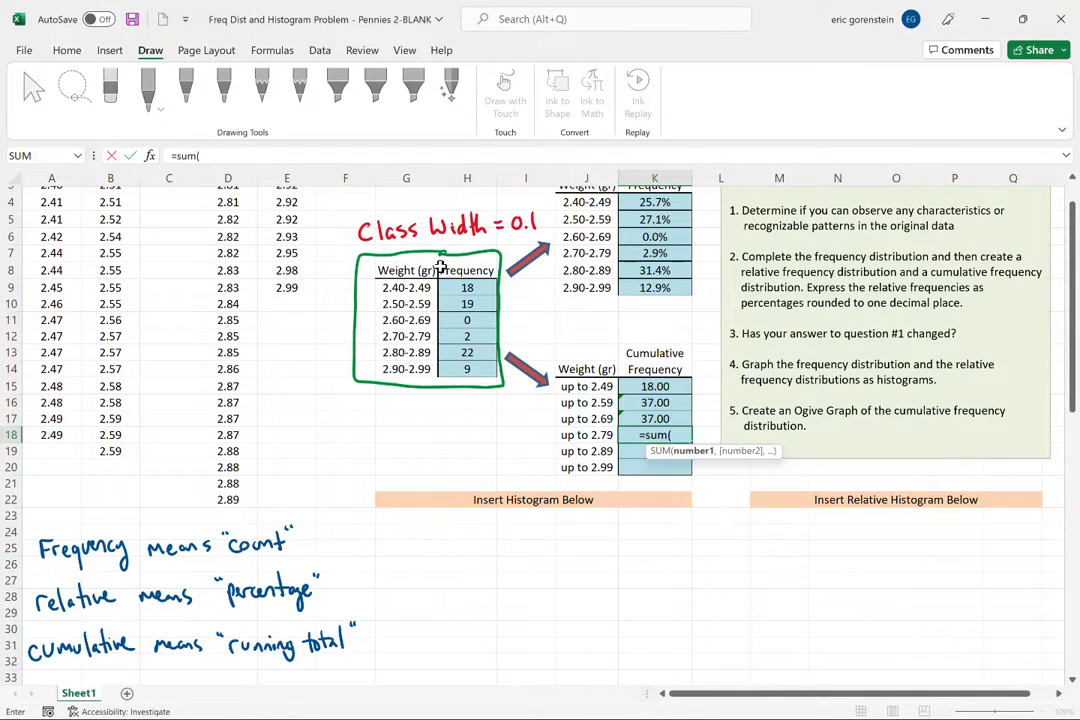
pyautogui.moveTo(462, 289); pyautogui.dragTo(470, 338)
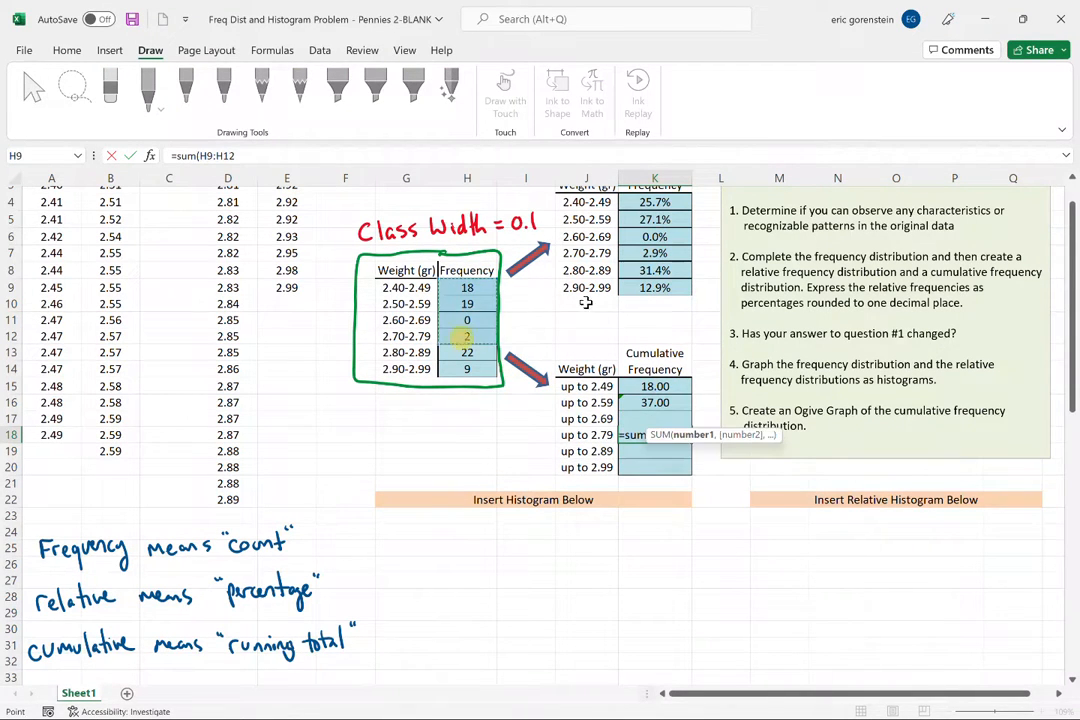
pyautogui.press('Return')
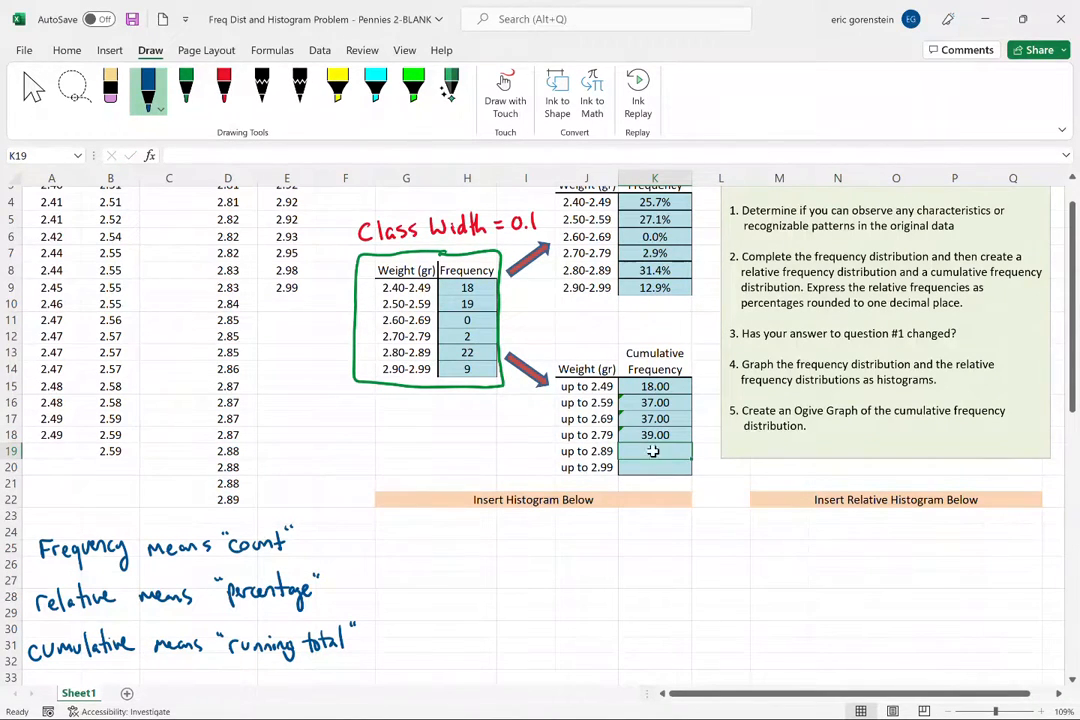
# Enter the cumulative frequency formula =SUM(H9:H13) for the up to 2.89 class in K19
pyautogui.write('=')
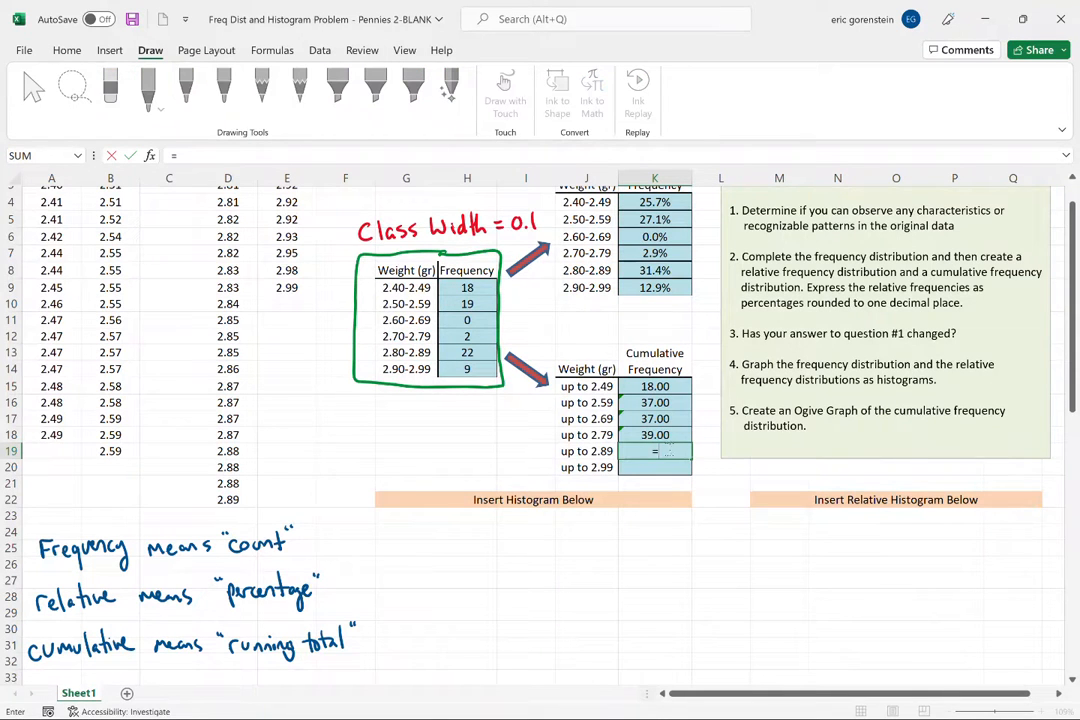
pyautogui.write('sum(')
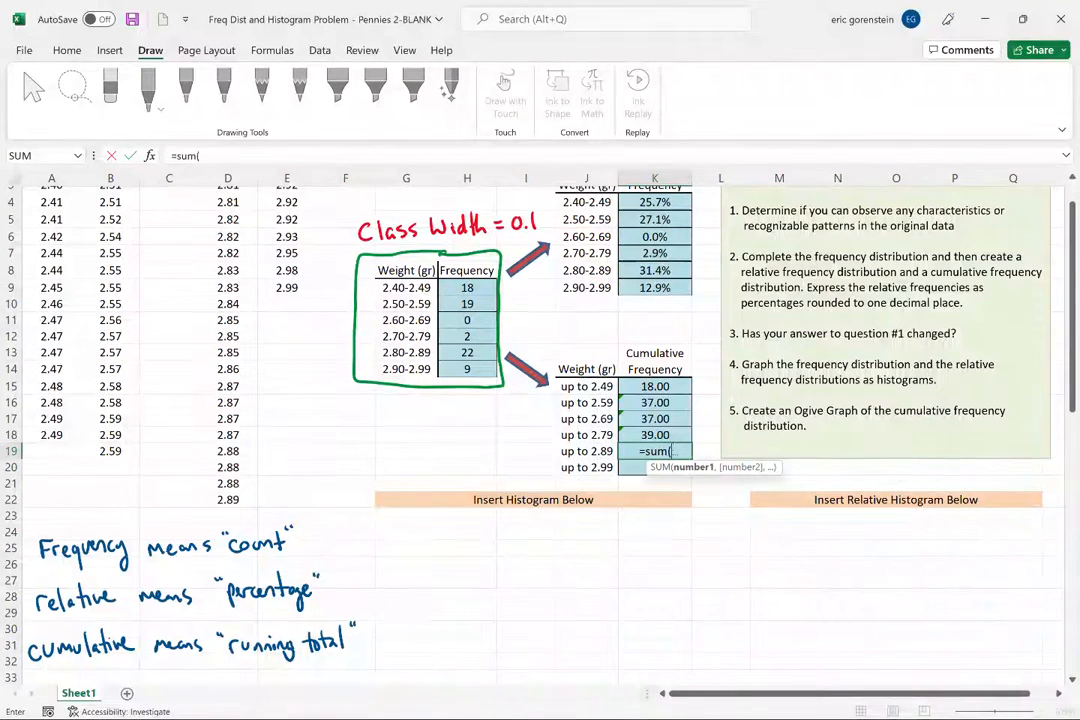
pyautogui.moveTo(465, 289); pyautogui.dragTo(462, 357)
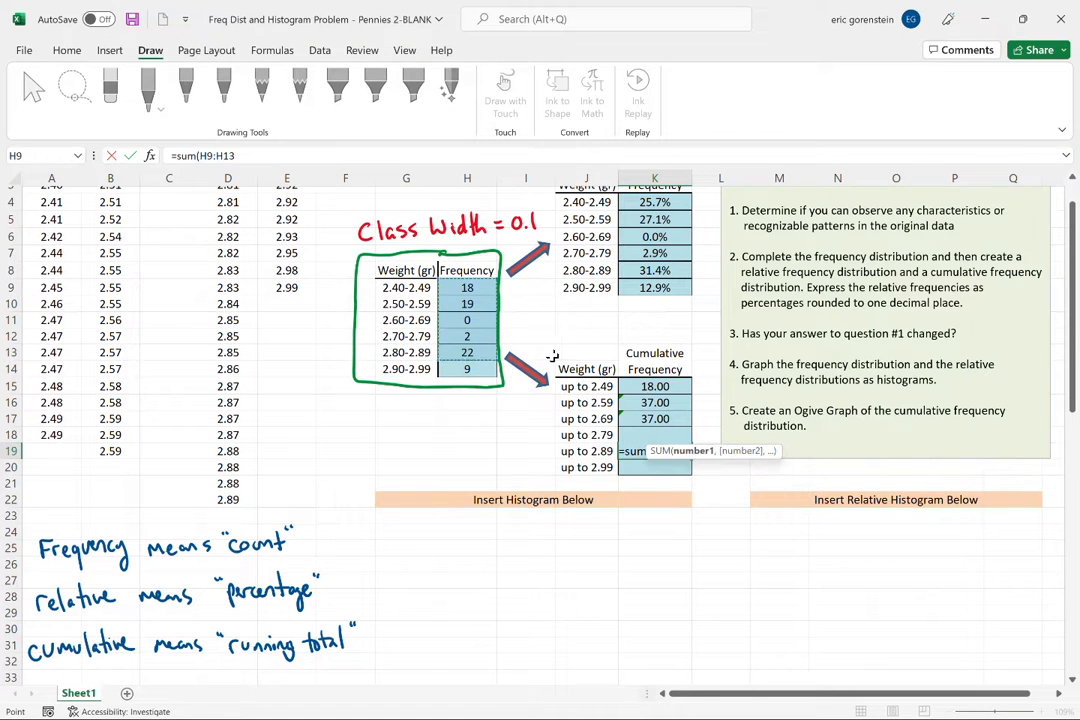
pyautogui.press('Return')
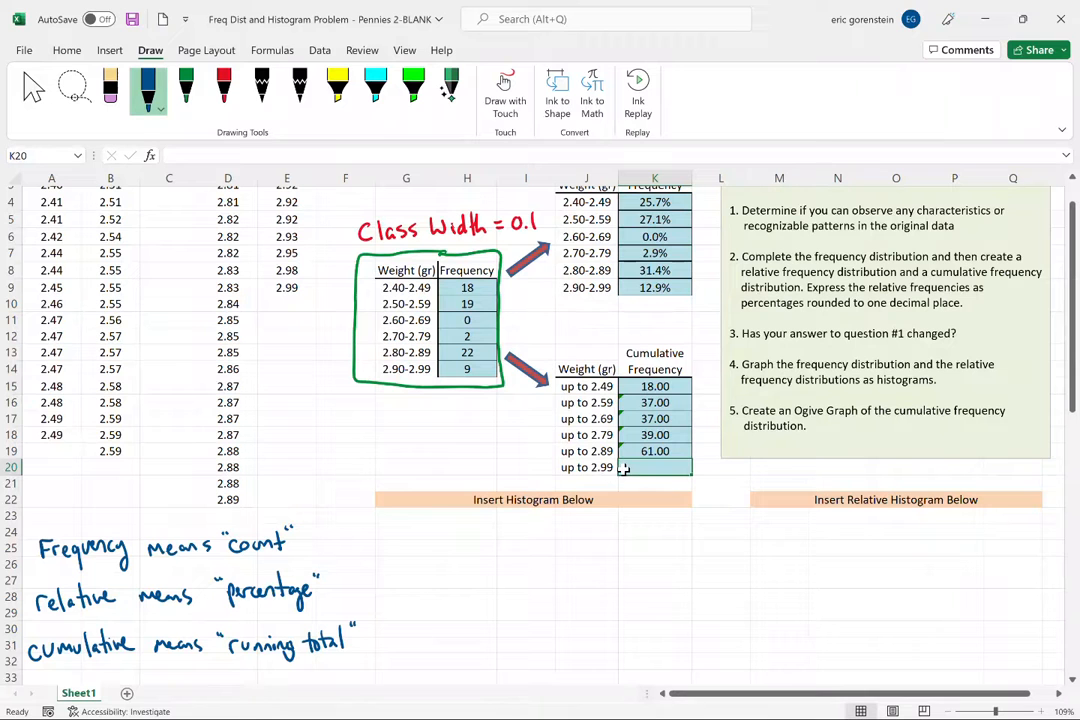
# Enter the cumulative frequency formula =SUM(H9:H14) for the up to 2.99 class in K20
pyautogui.write('=sum(')
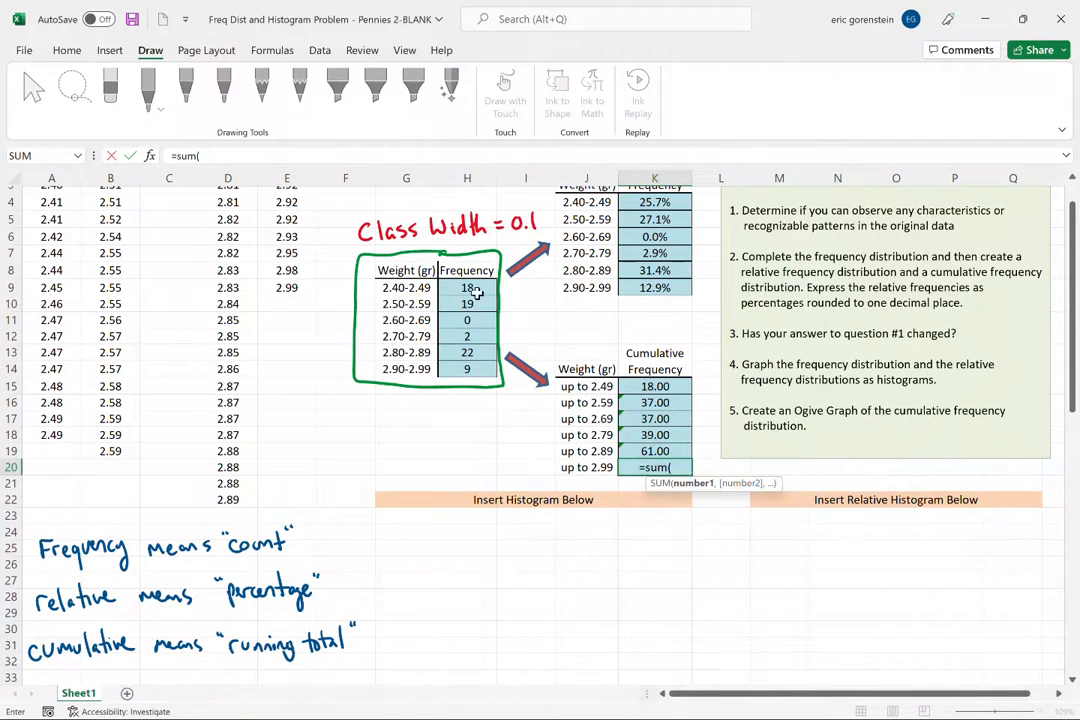
pyautogui.moveTo(468, 287); pyautogui.dragTo(465, 371)
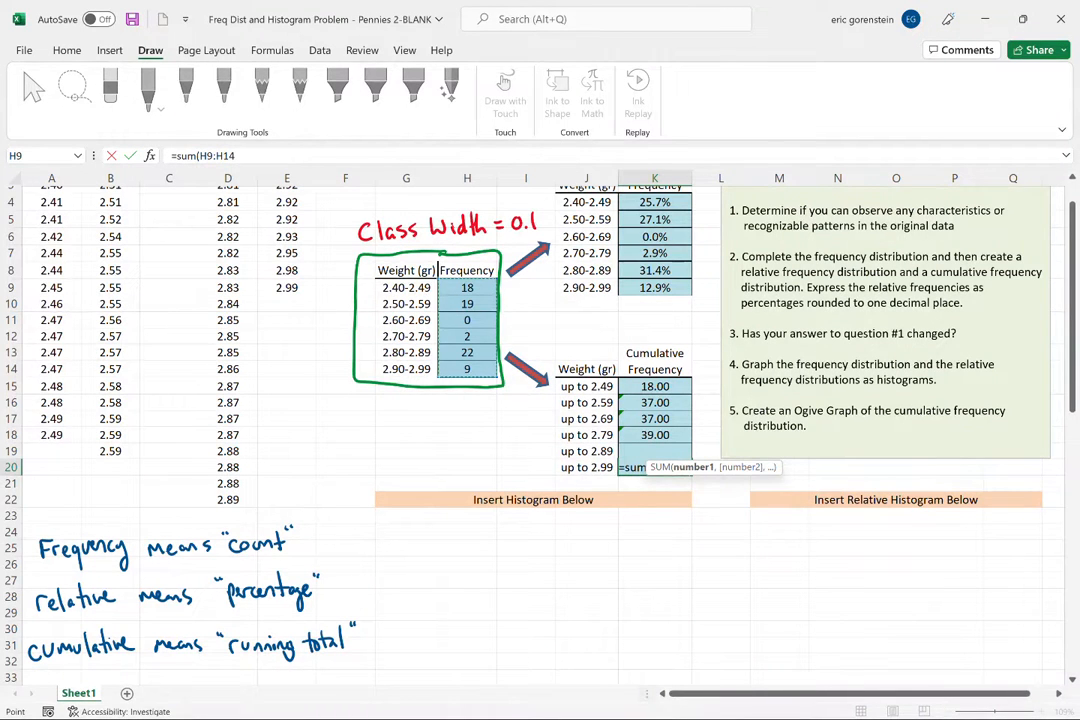
pyautogui.press('Return')
# Format the cumulative frequencies in K15:K20 to show no decimal places
pyautogui.scroll(1, 701, 463)
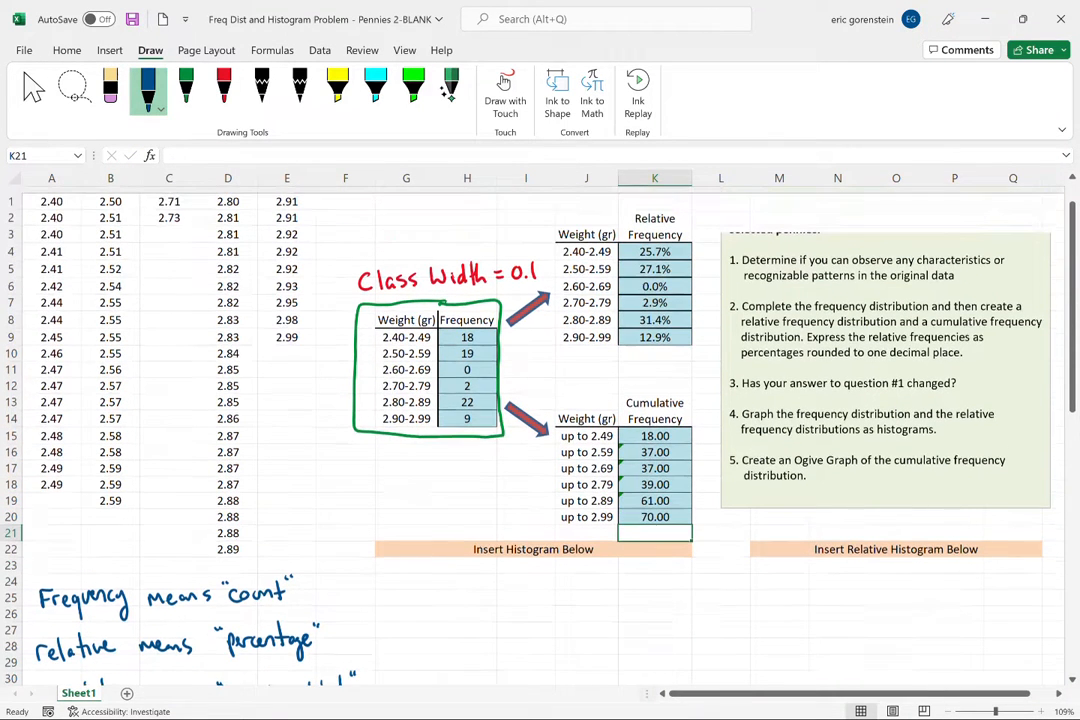
pyautogui.moveTo(648, 430); pyautogui.dragTo(643, 503)
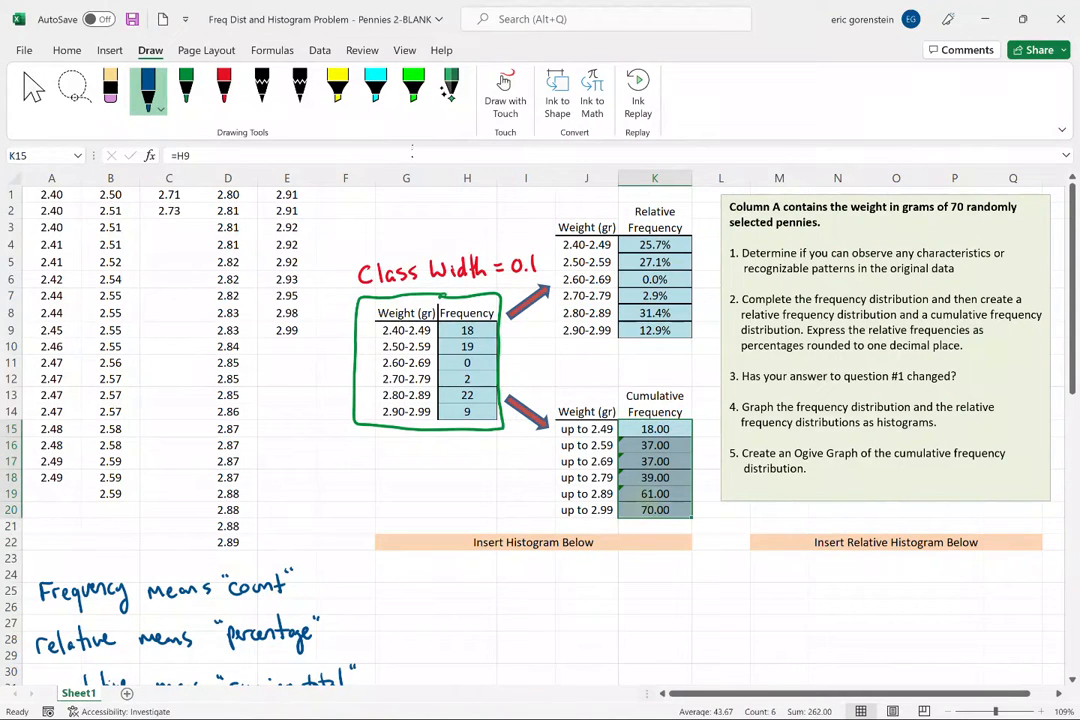
pyautogui.click(67, 50)
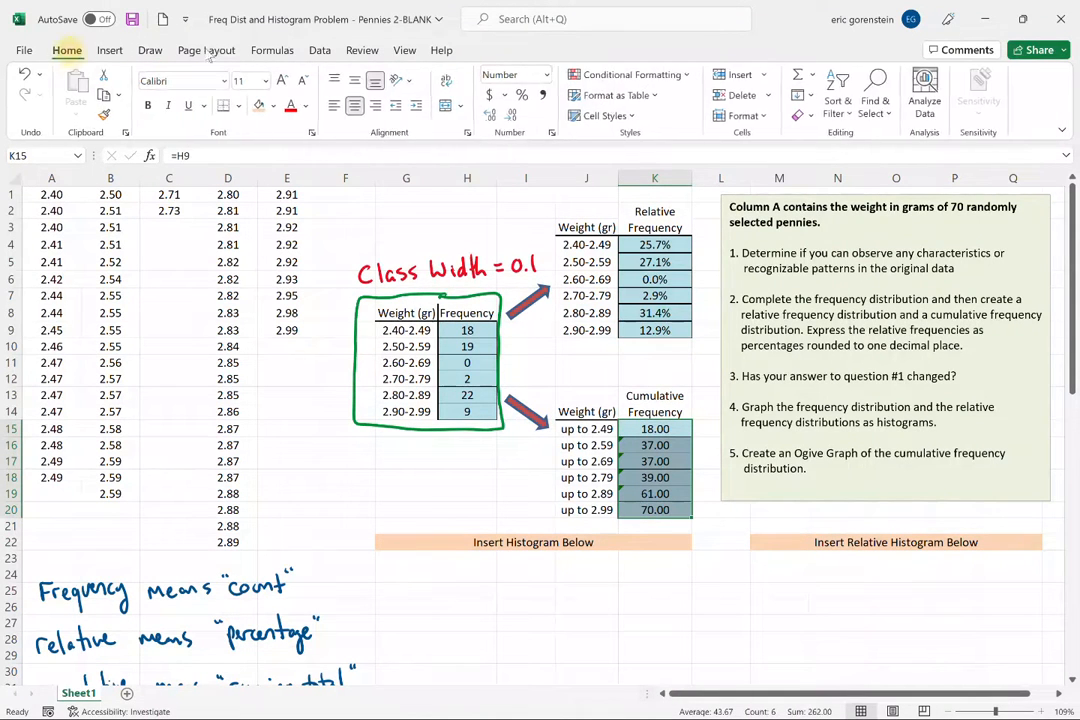
pyautogui.click(510, 113)
pyautogui.click(510, 113)
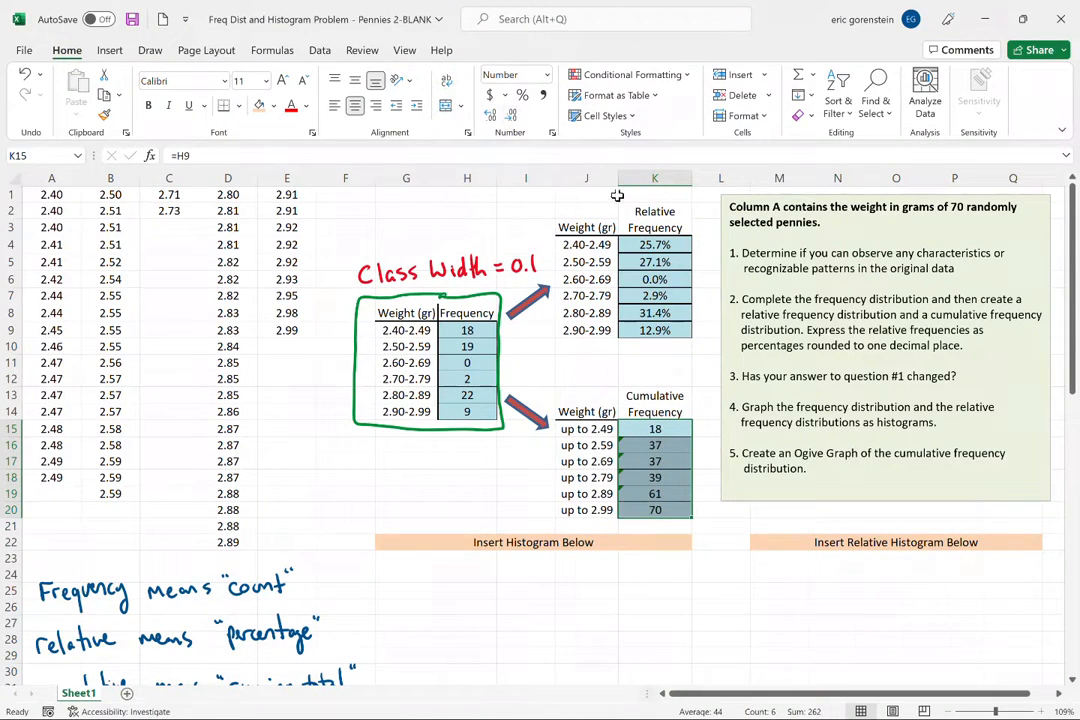
pyautogui.click(474, 493)
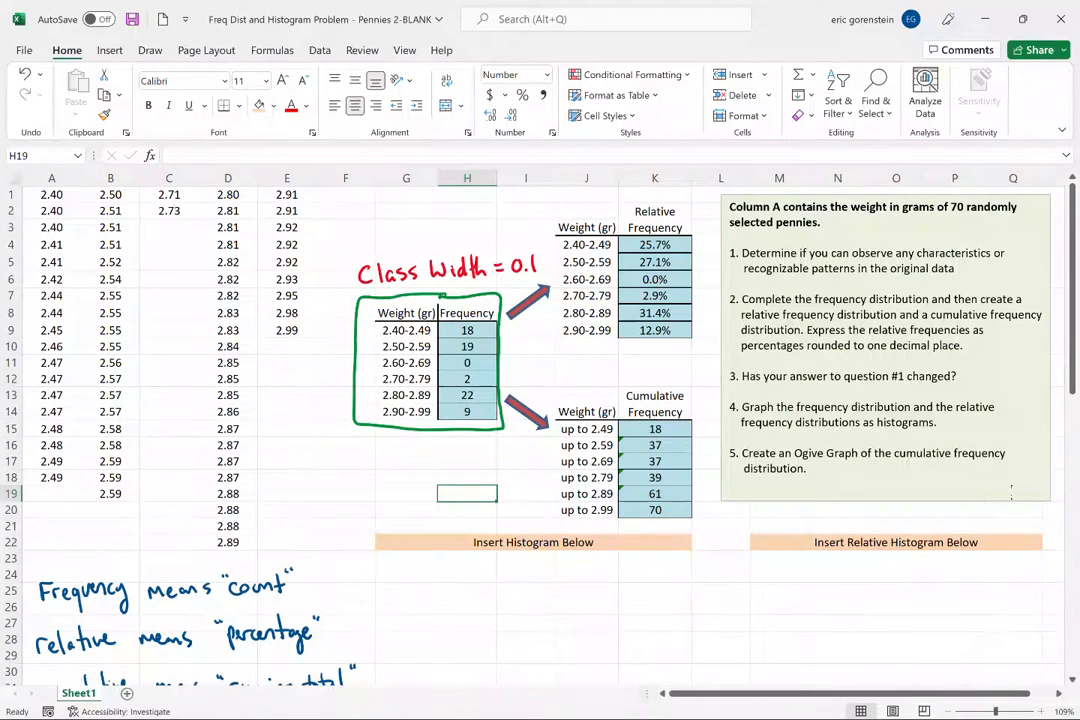
# Erase the green ink outline around the weight and frequency table
pyautogui.scroll(-1, 1011, 490)
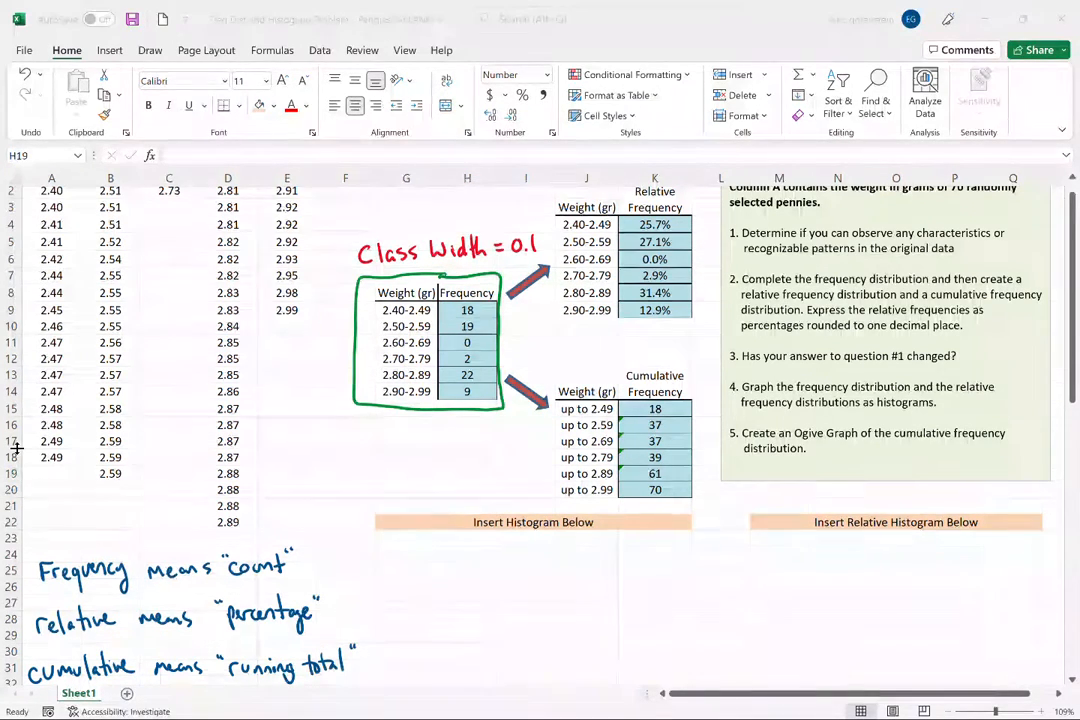
pyautogui.scroll(1, 17, 449)
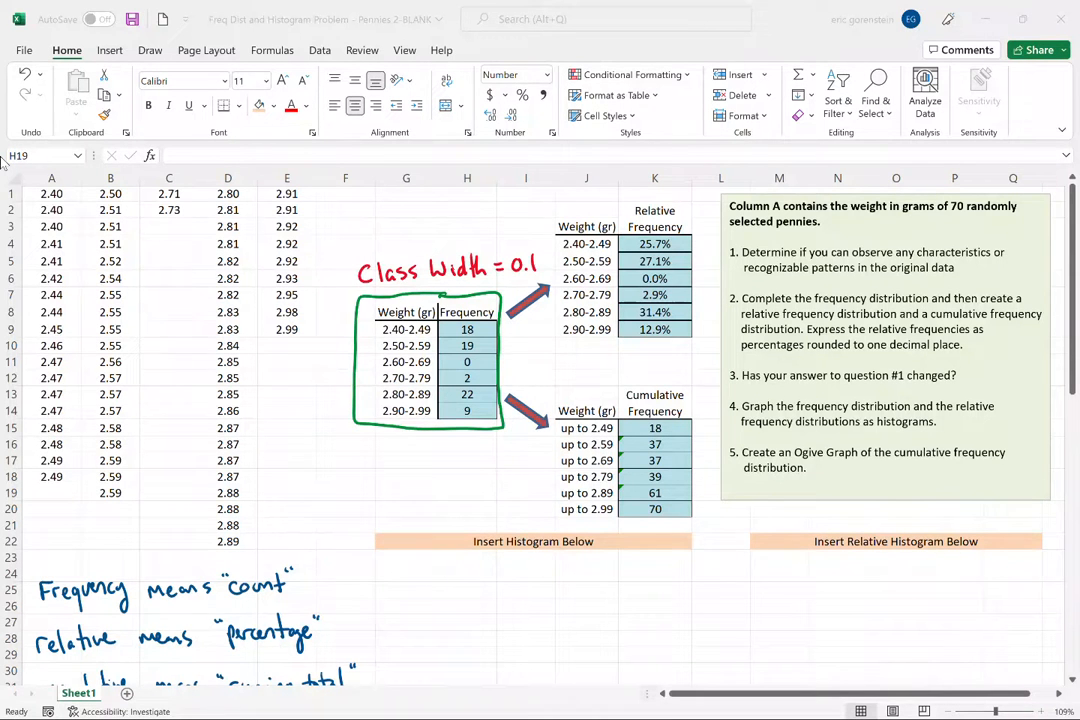
pyautogui.click(447, 417)
pyautogui.click(150, 50)
pyautogui.click(110, 88)
pyautogui.click(467, 425)
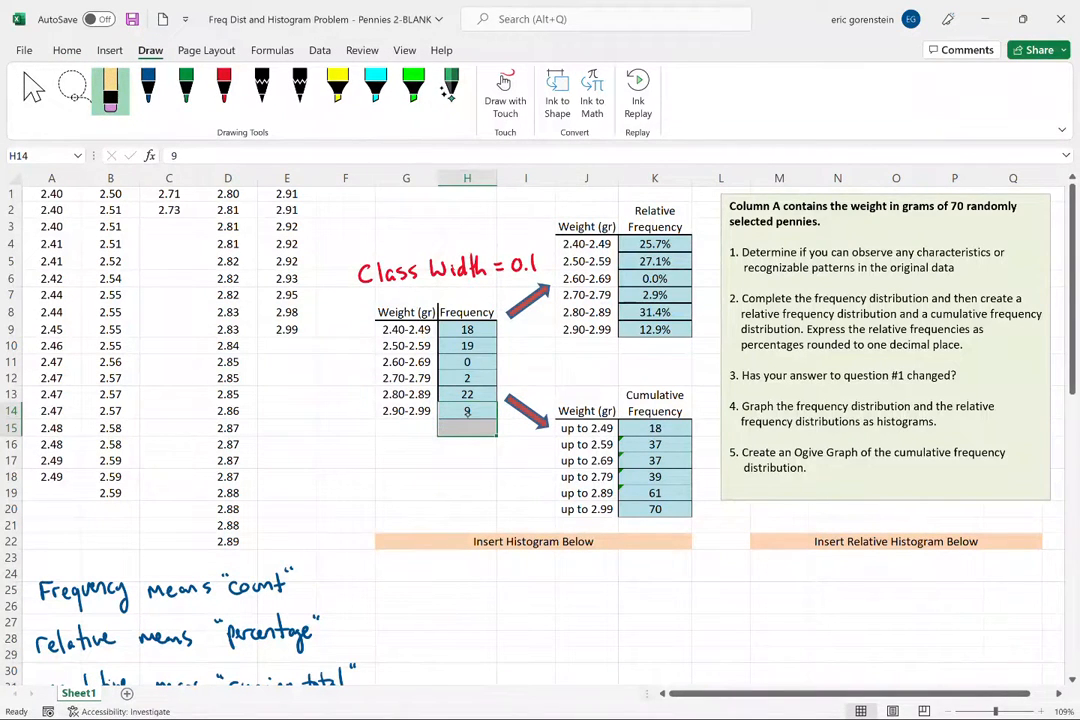
pyautogui.click(407, 510)
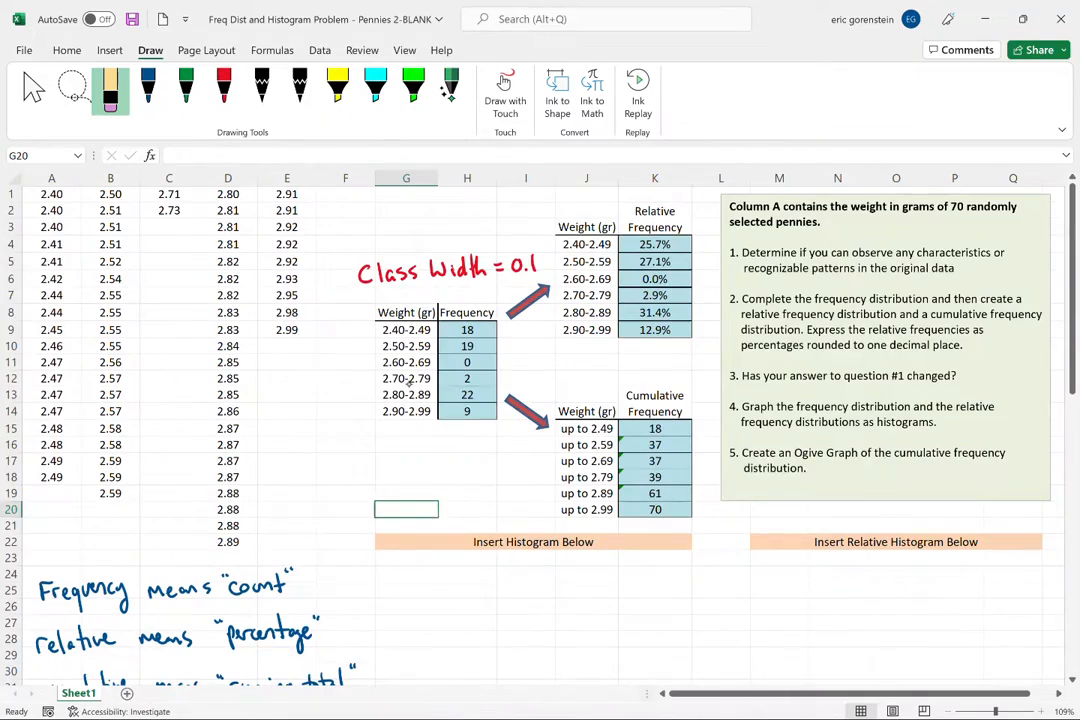
# Circle the frequencies of the two lowest classes (H9:H10) and the two highest classes (H13:H14) in red ink
pyautogui.keyDown('ctrl'); pyautogui.scroll(8, 408, 383); pyautogui.keyUp('ctrl')
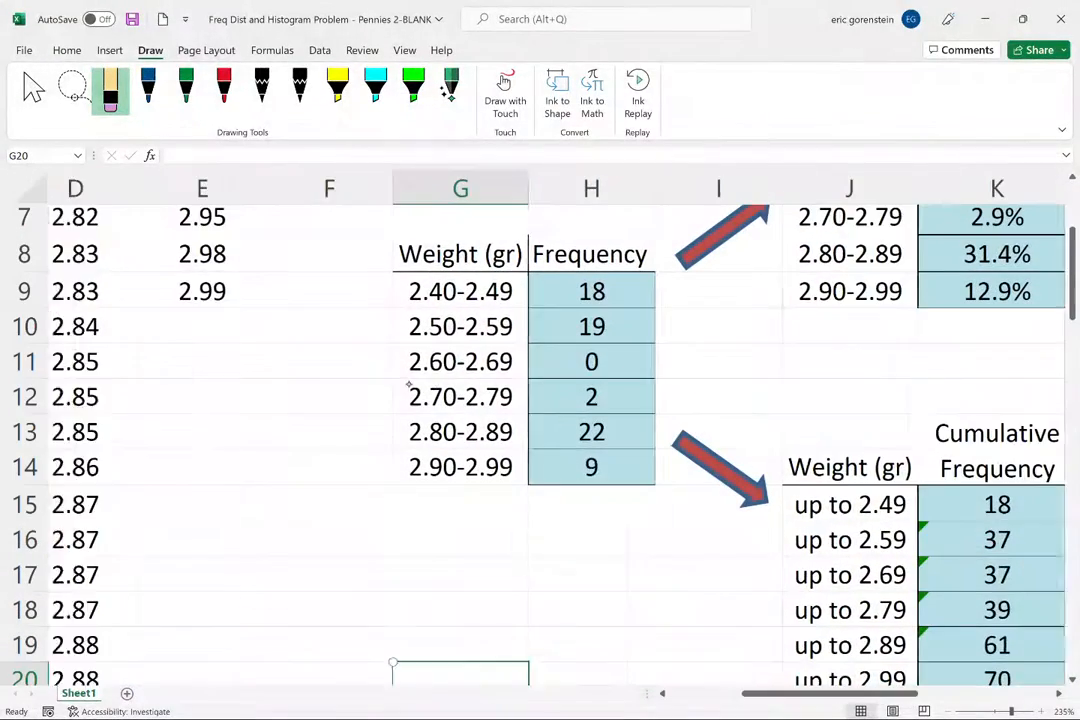
pyautogui.hscroll(2, 408, 385)
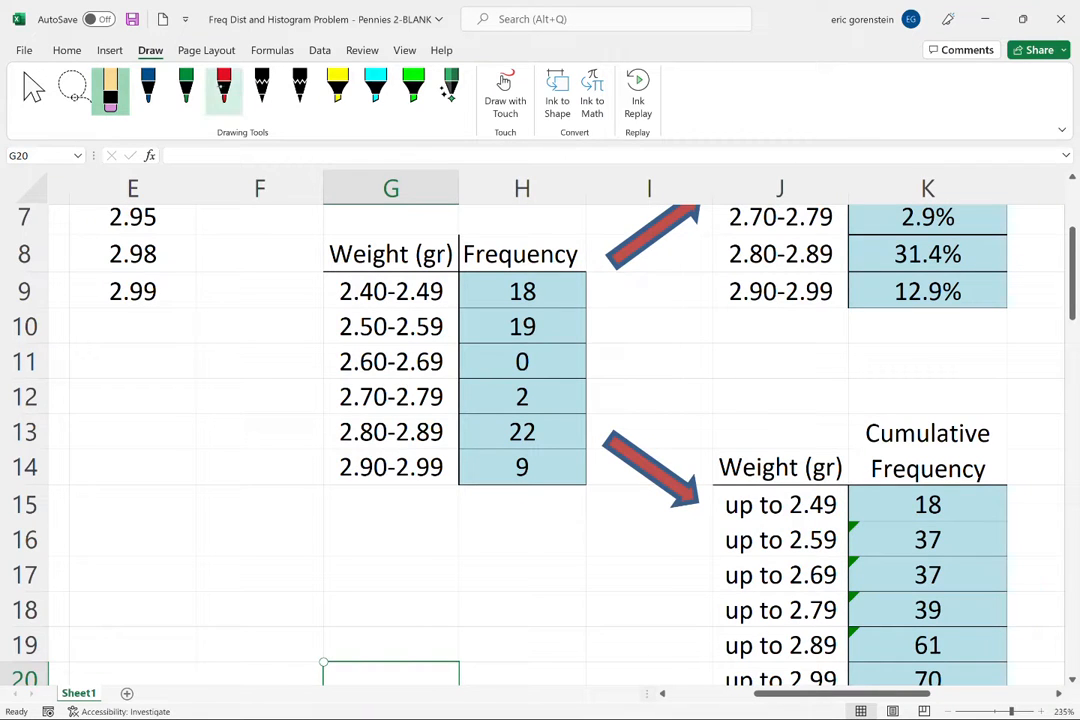
pyautogui.click(224, 88)
pyautogui.moveTo(543, 272)
pyautogui.mouseDown()
pyautogui.moveTo(515, 345)
pyautogui.moveTo(566, 300)
pyautogui.moveTo(540, 270)
pyautogui.mouseUp()
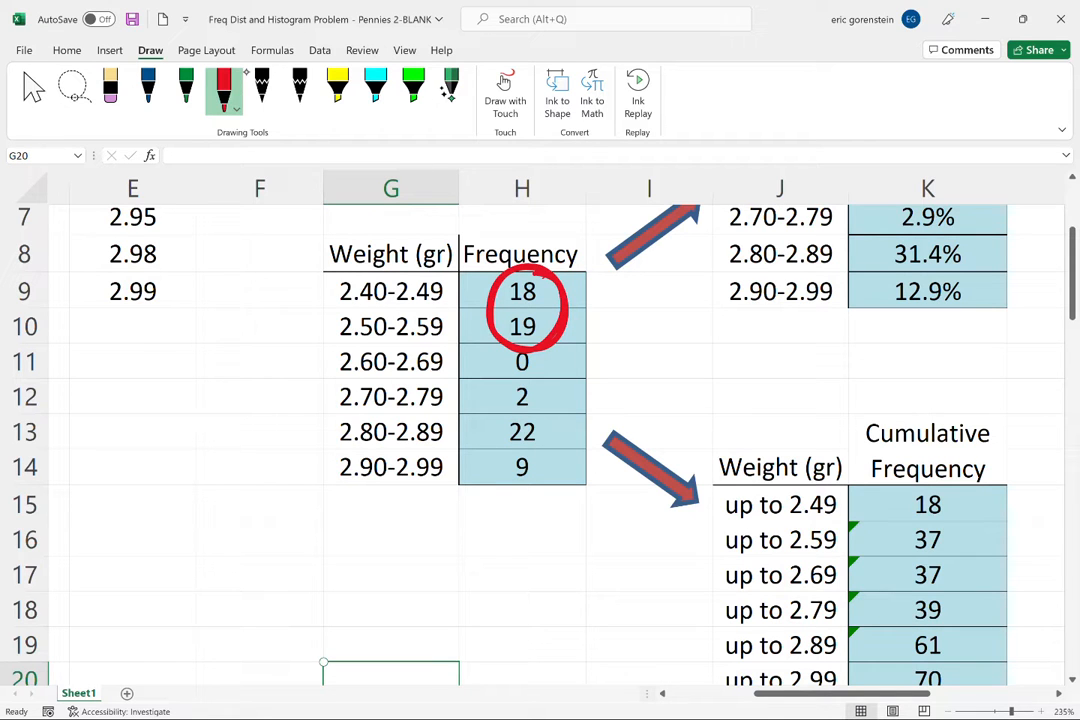
pyautogui.moveTo(530, 402); pyautogui.dragTo(552, 408)
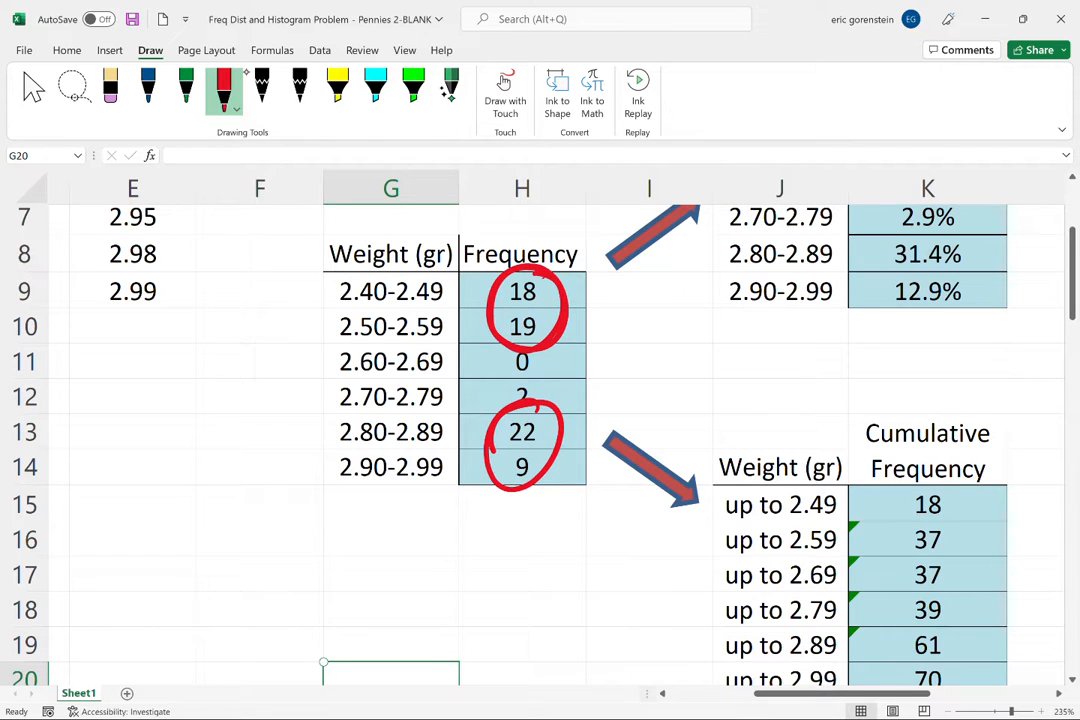
# Handwrite "lighter" in red beside the circle on H9:H10 and "heavier" beside the circle on H13:H14
pyautogui.moveTo(585, 308); pyautogui.dragTo(612, 350)
pyautogui.moveTo(622, 300)
pyautogui.mouseDown()
pyautogui.moveTo(637, 330)
pyautogui.moveTo(649, 326)
pyautogui.mouseUp()
pyautogui.moveTo(652, 318); pyautogui.dragTo(667, 296)
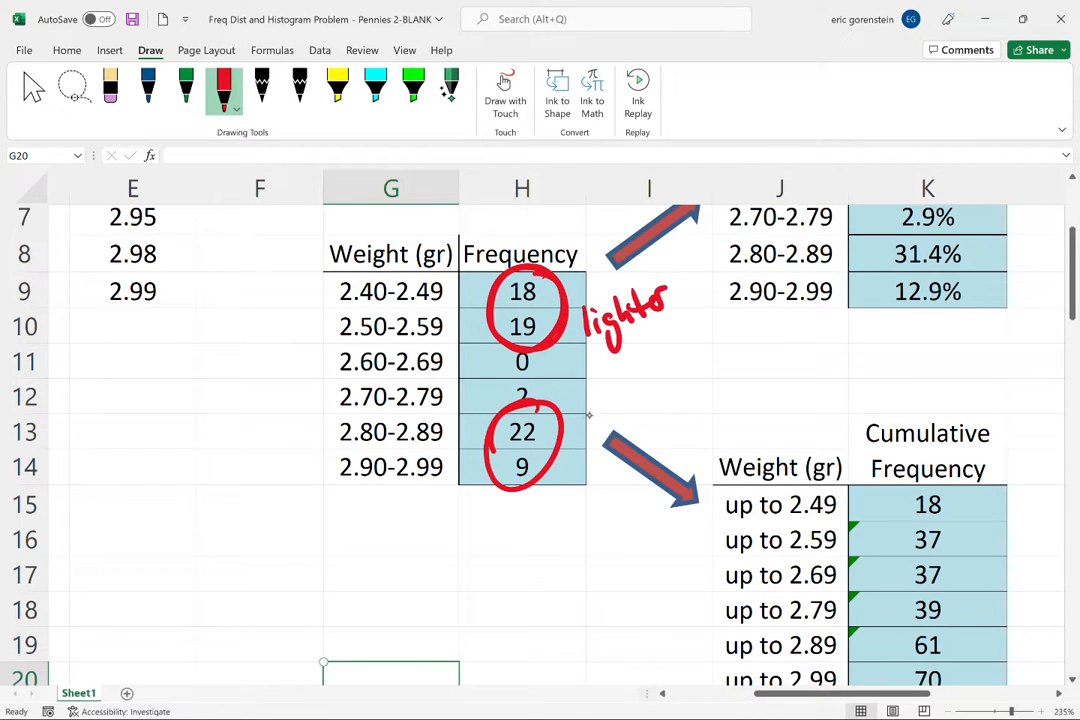
pyautogui.moveTo(586, 400)
pyautogui.mouseDown()
pyautogui.moveTo(598, 428)
pyautogui.moveTo(687, 398)
pyautogui.mouseUp()
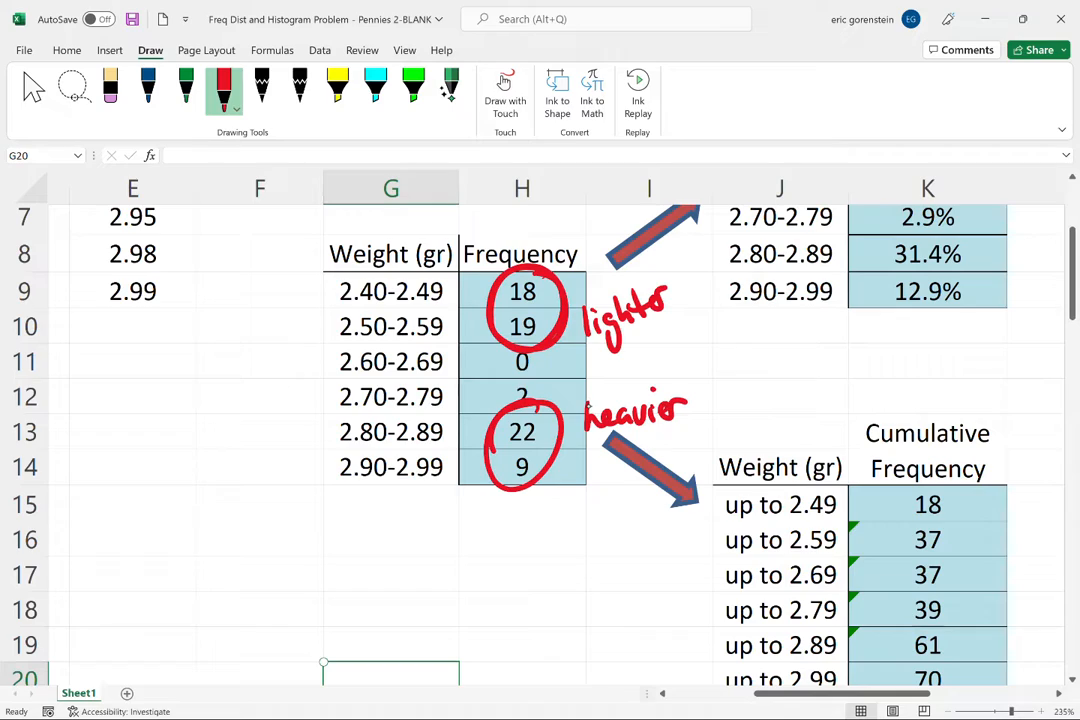
# Review instructions 4 and 5 about the histograms and the ogive graph, highlighting their text in the instruction box
pyautogui.scroll(-10, 323, 662)
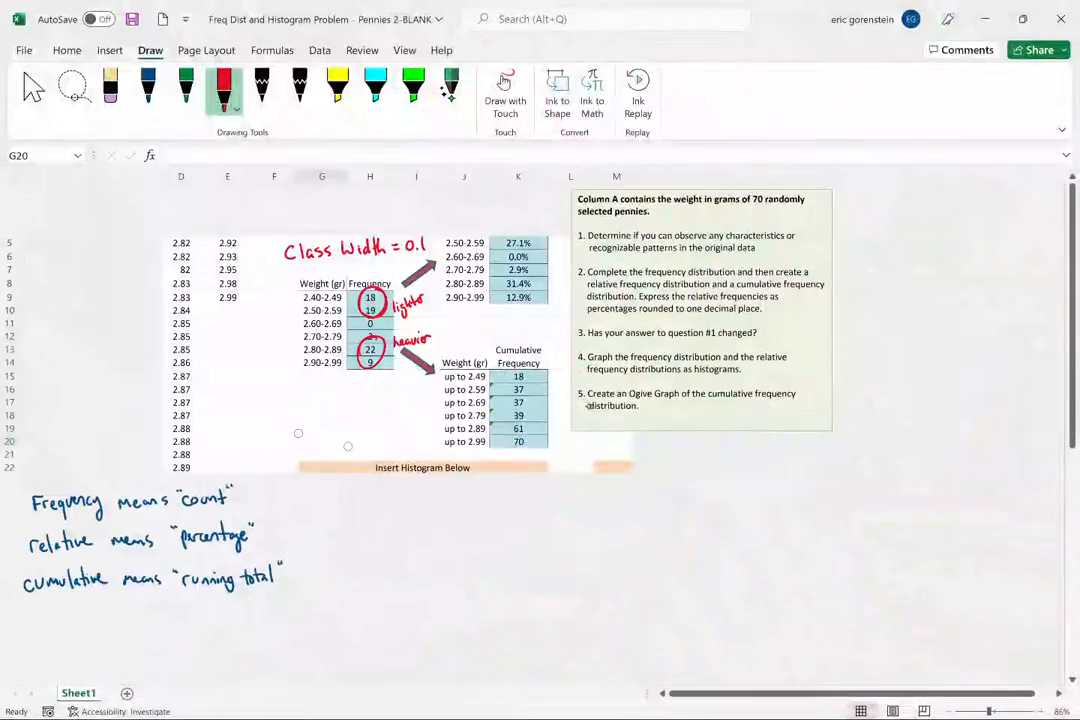
pyautogui.scroll(2, 587, 405)
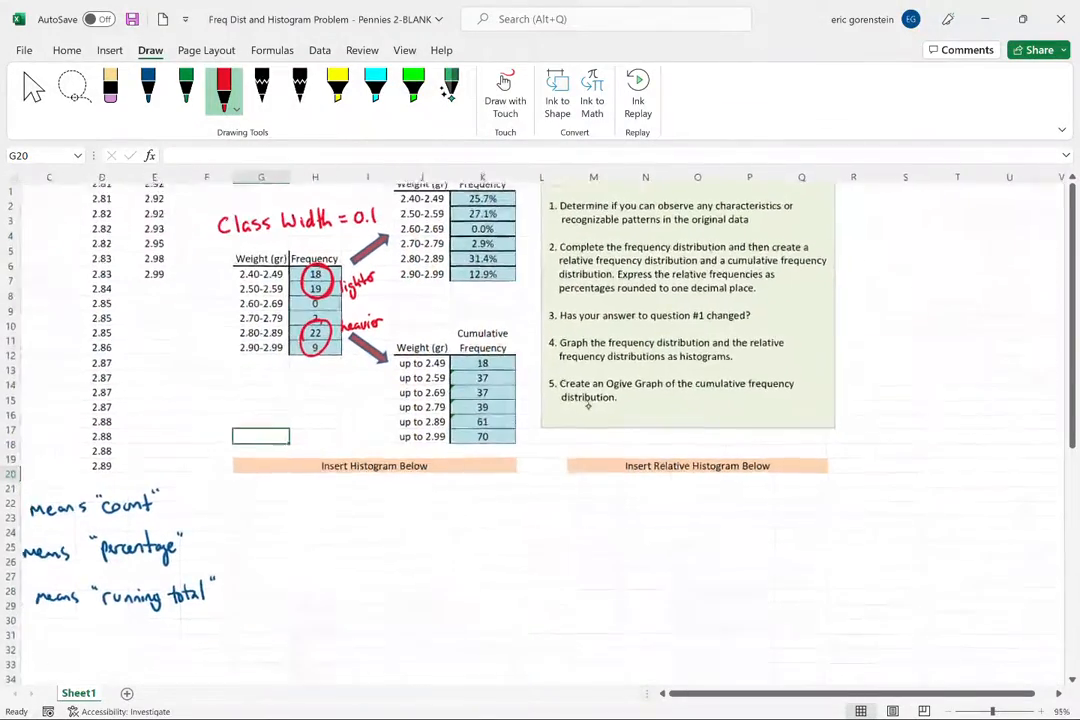
pyautogui.scroll(1, 588, 404)
pyautogui.hscroll(-2, 588, 404)
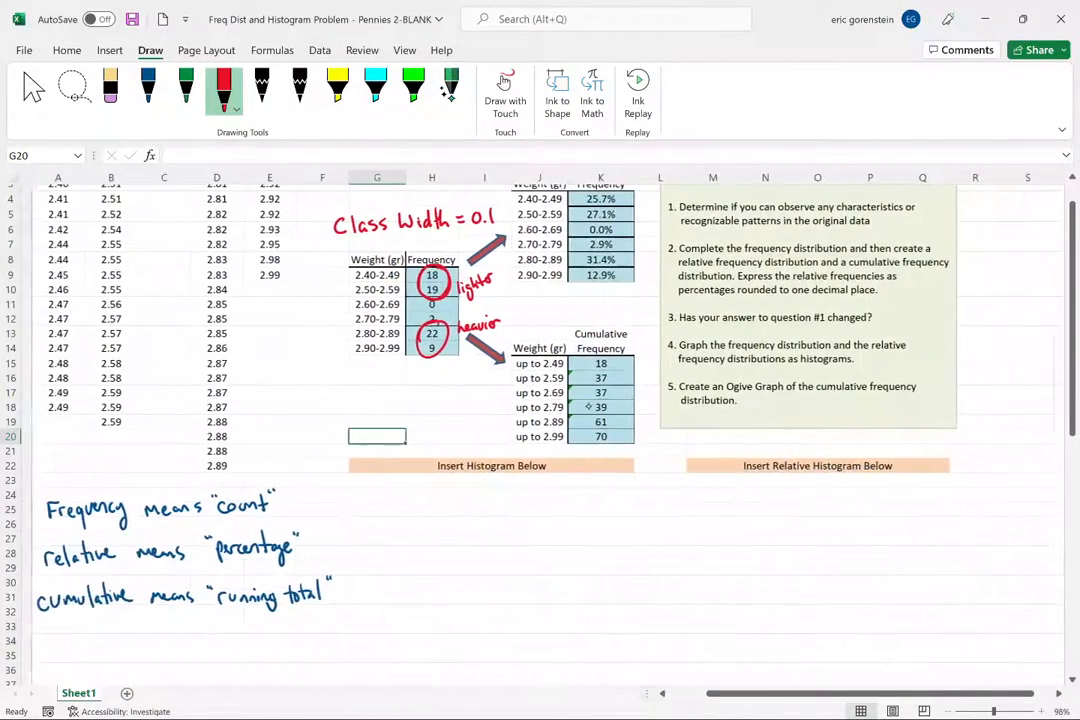
pyautogui.scroll(-1, 588, 404)
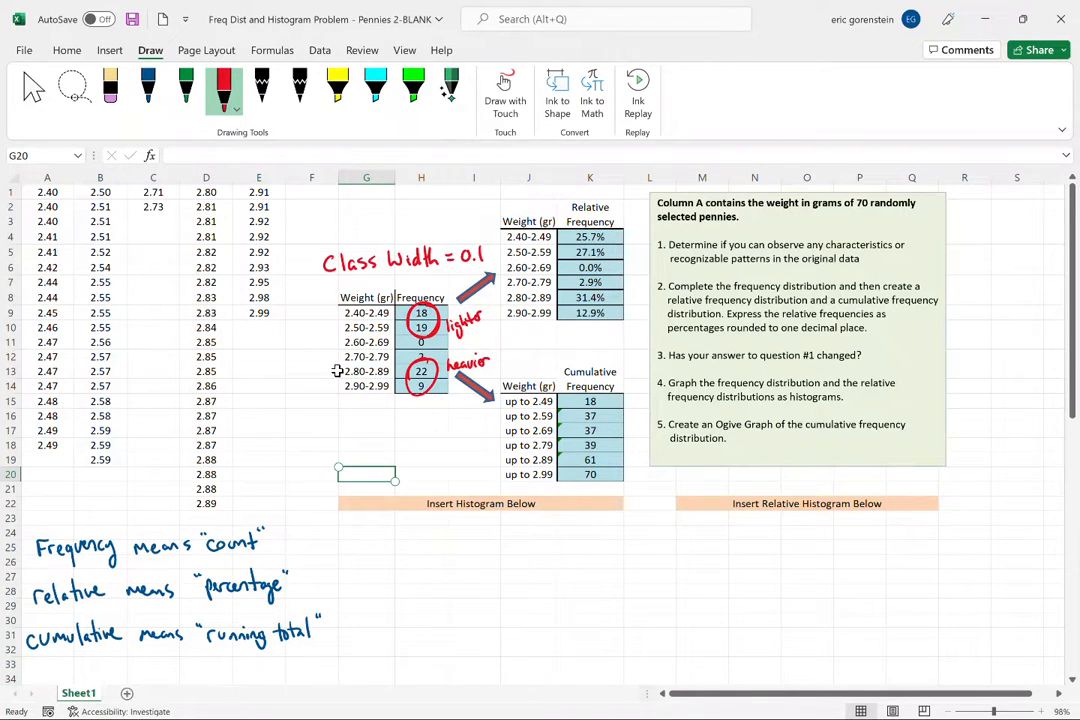
pyautogui.moveTo(665, 383); pyautogui.dragTo(737, 440)
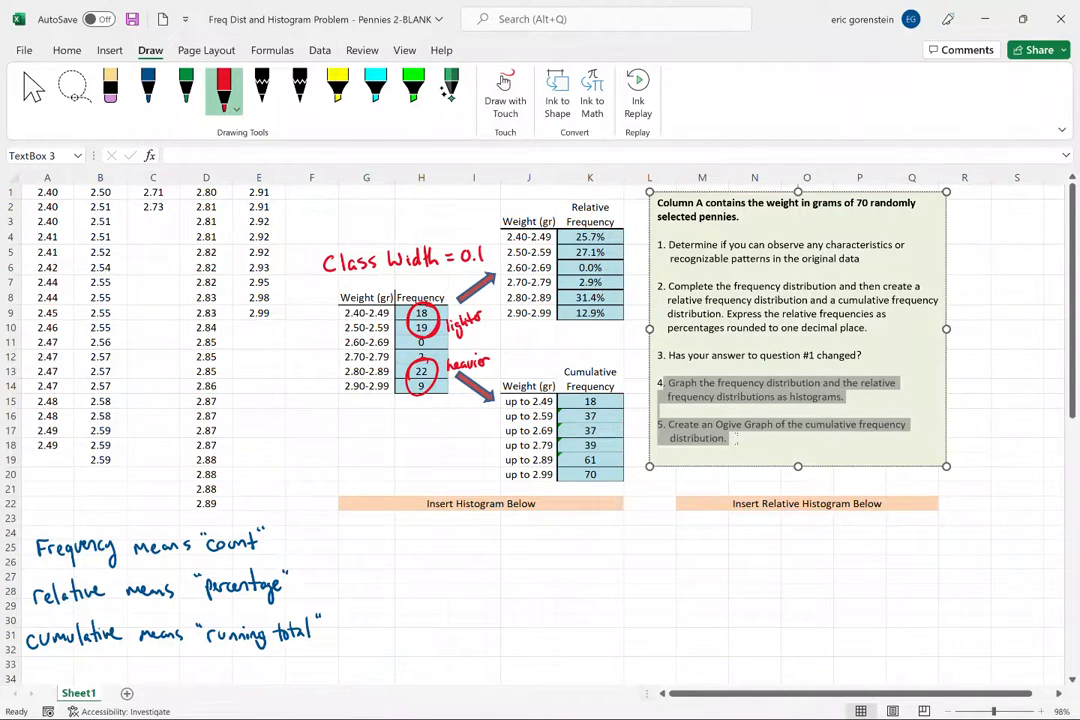
pyautogui.click(749, 441)
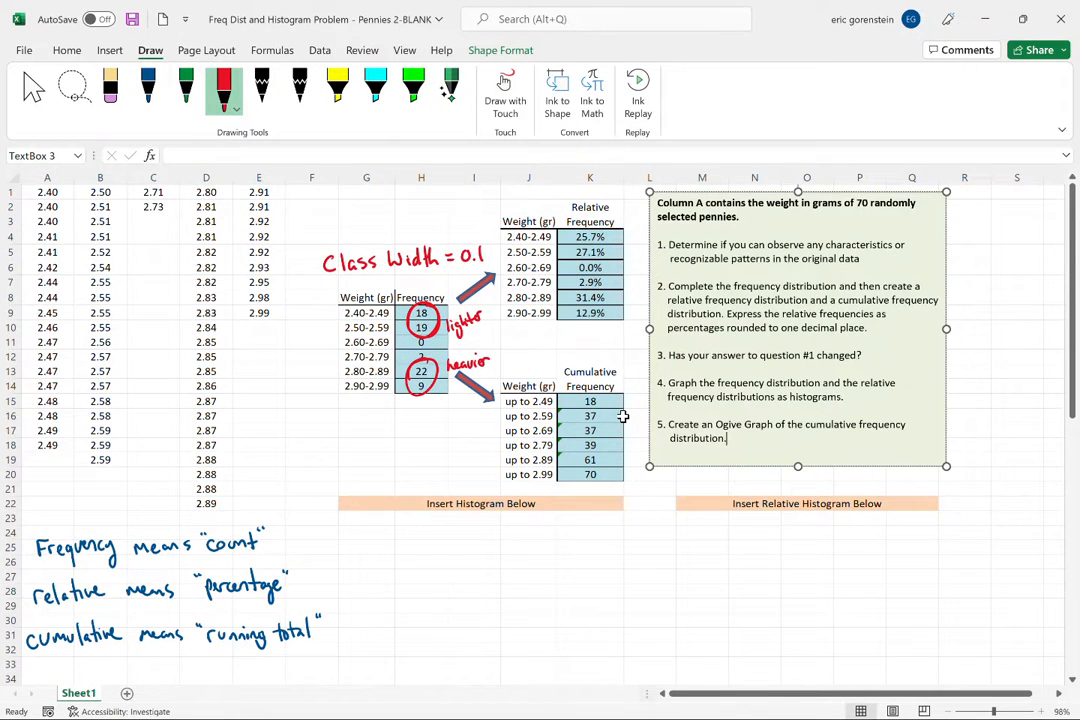
# Circle the blank areas under the histogram, relative histogram and ogive graph headings in red ink
pyautogui.scroll(-5, 623, 416)
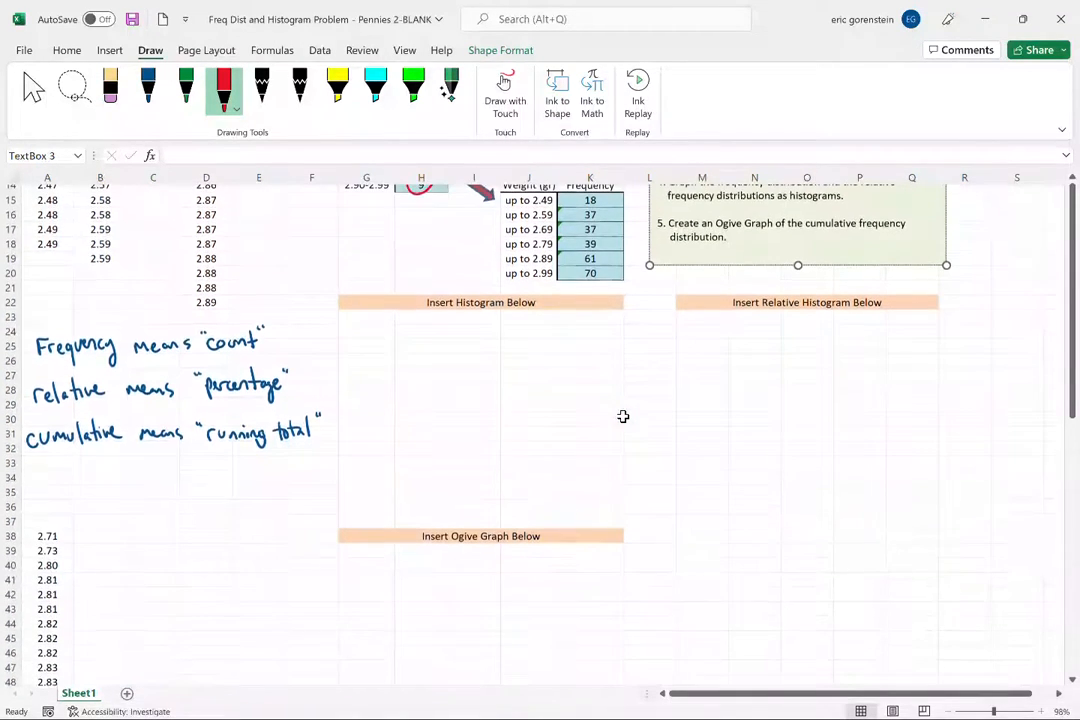
pyautogui.moveTo(526, 345)
pyautogui.mouseDown()
pyautogui.moveTo(497, 334)
pyautogui.moveTo(530, 339)
pyautogui.moveTo(425, 362)
pyautogui.moveTo(404, 448)
pyautogui.mouseUp()
pyautogui.moveTo(477, 354); pyautogui.dragTo(486, 346)
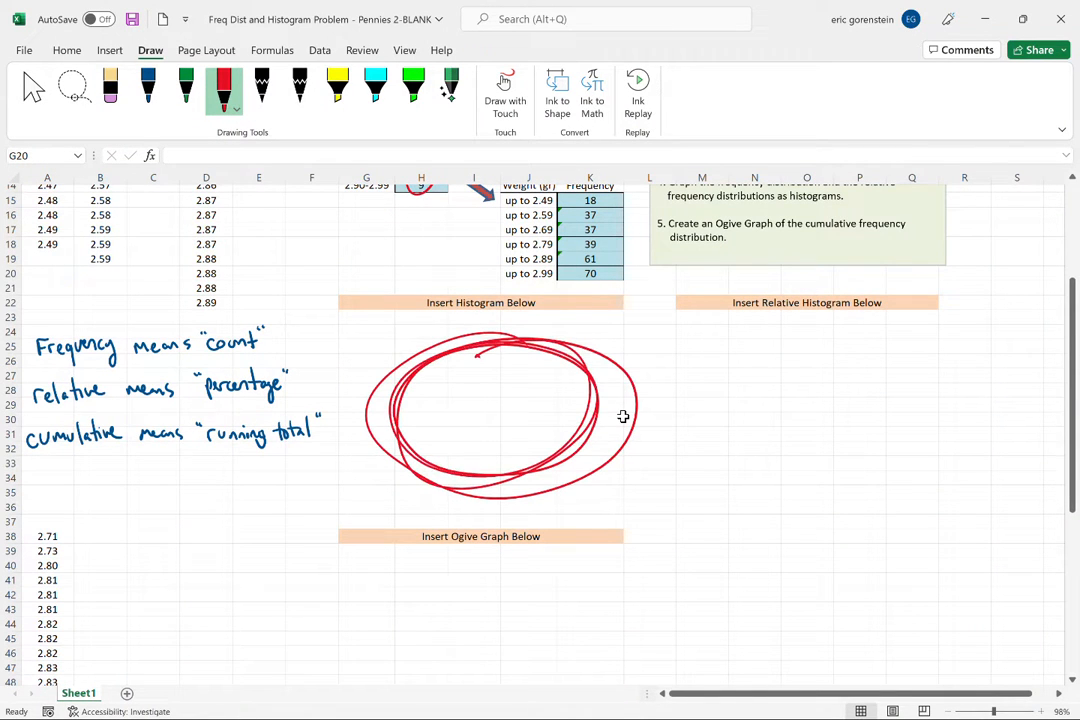
pyautogui.moveTo(852, 342)
pyautogui.mouseDown()
pyautogui.moveTo(848, 322)
pyautogui.moveTo(820, 318)
pyautogui.mouseUp()
pyautogui.moveTo(756, 335)
pyautogui.mouseDown()
pyautogui.moveTo(864, 459)
pyautogui.moveTo(886, 443)
pyautogui.moveTo(830, 469)
pyautogui.moveTo(887, 442)
pyautogui.mouseUp()
pyautogui.moveTo(470, 562)
pyautogui.mouseDown()
pyautogui.moveTo(385, 640)
pyautogui.moveTo(560, 590)
pyautogui.moveTo(420, 665)
pyautogui.moveTo(500, 660)
pyautogui.mouseUp()
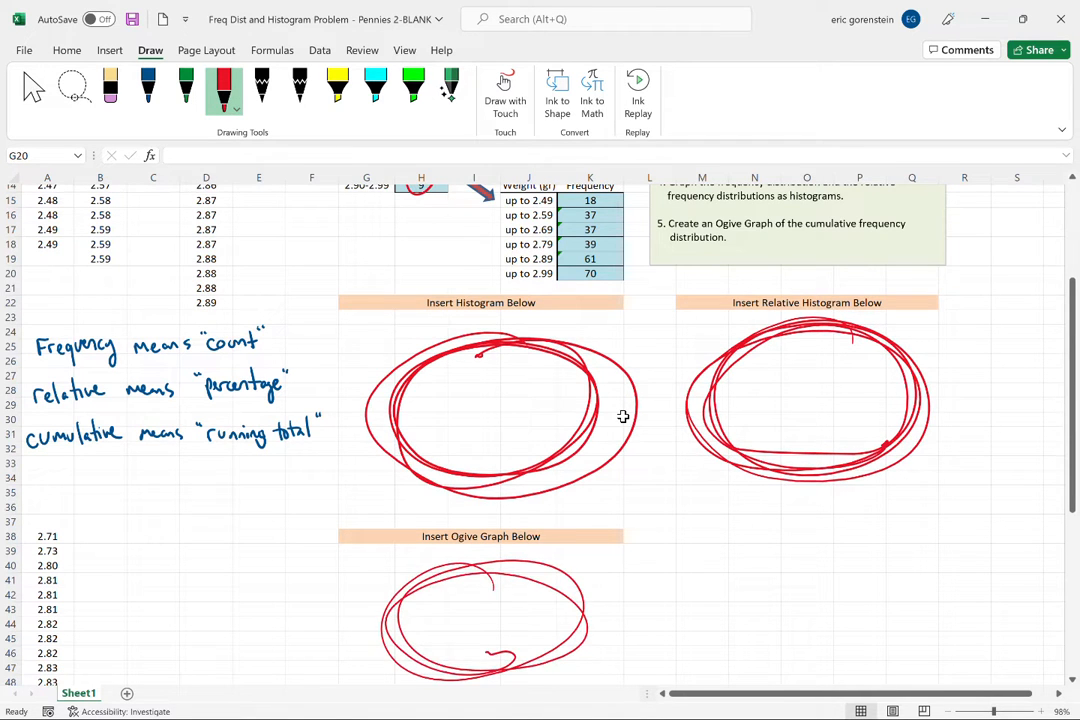
# Remove the red circles from the chart areas and the red circles and handwritten labels from the frequency table
pyautogui.hotkey('ctrl', 'z')
pyautogui.hotkey('ctrl', 'z')
pyautogui.hotkey('ctrl', 'z')
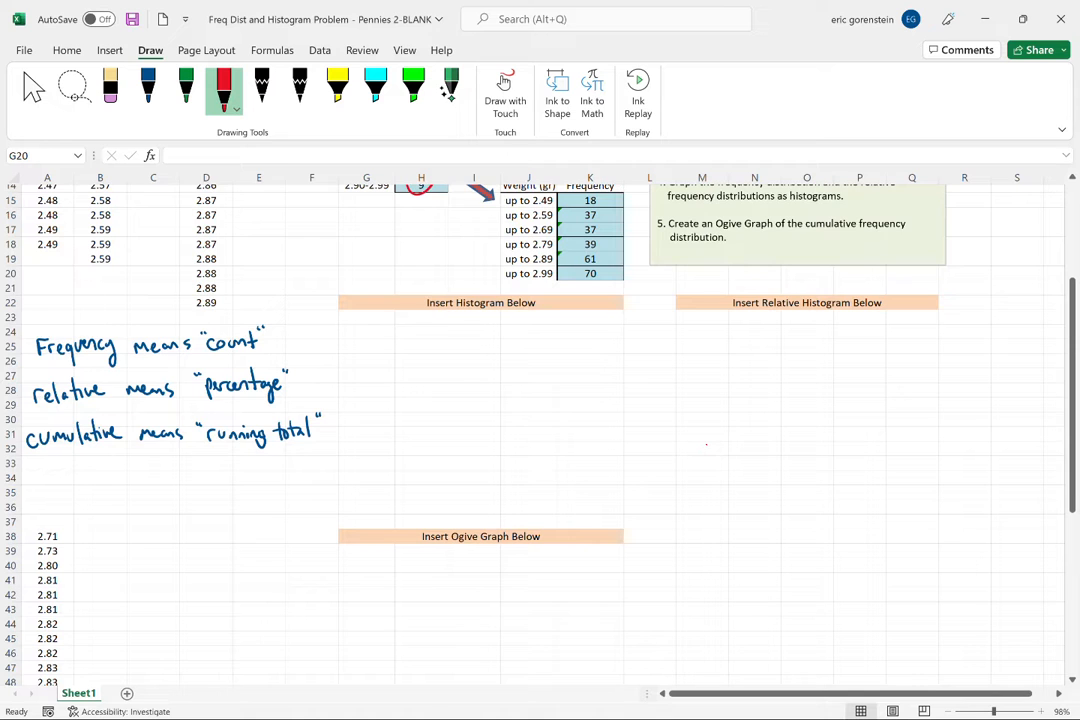
pyautogui.scroll(5, 526, 351)
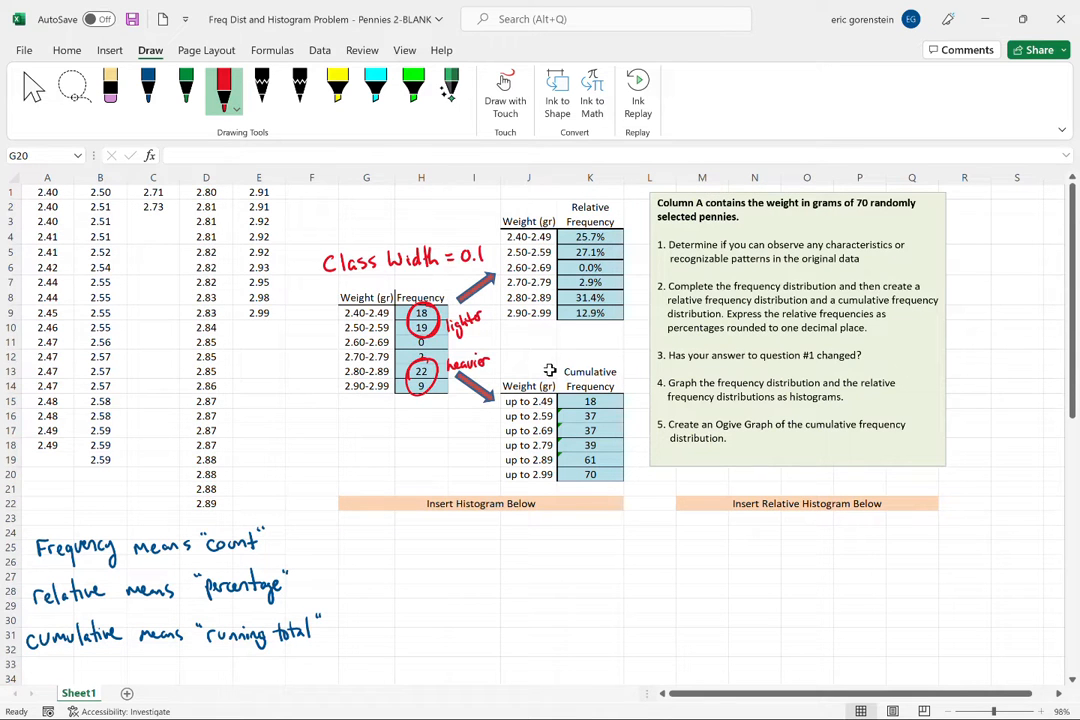
pyautogui.moveTo(424, 396)
pyautogui.mouseDown()
pyautogui.moveTo(437, 332)
pyautogui.moveTo(468, 351)
pyautogui.moveTo(444, 332)
pyautogui.moveTo(454, 366)
pyautogui.mouseUp()
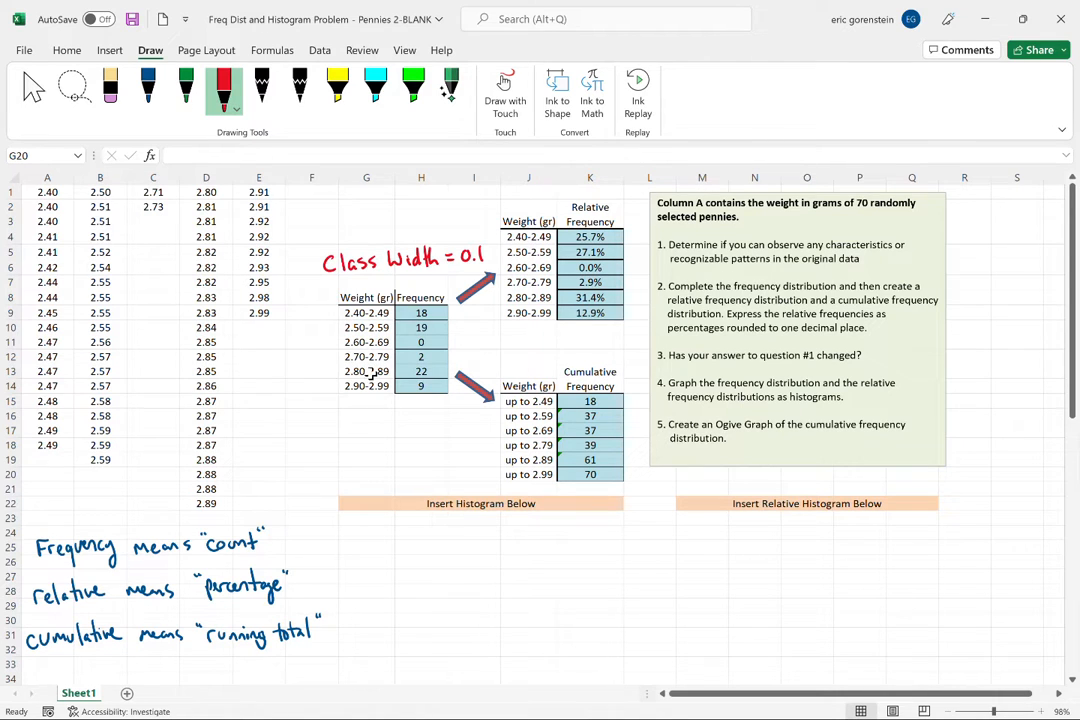
# Insert a 2-D clustered column chart from the weight classes and frequencies in G9:H14
pyautogui.click(356, 313)
pyautogui.moveTo(356, 313); pyautogui.dragTo(421, 386)
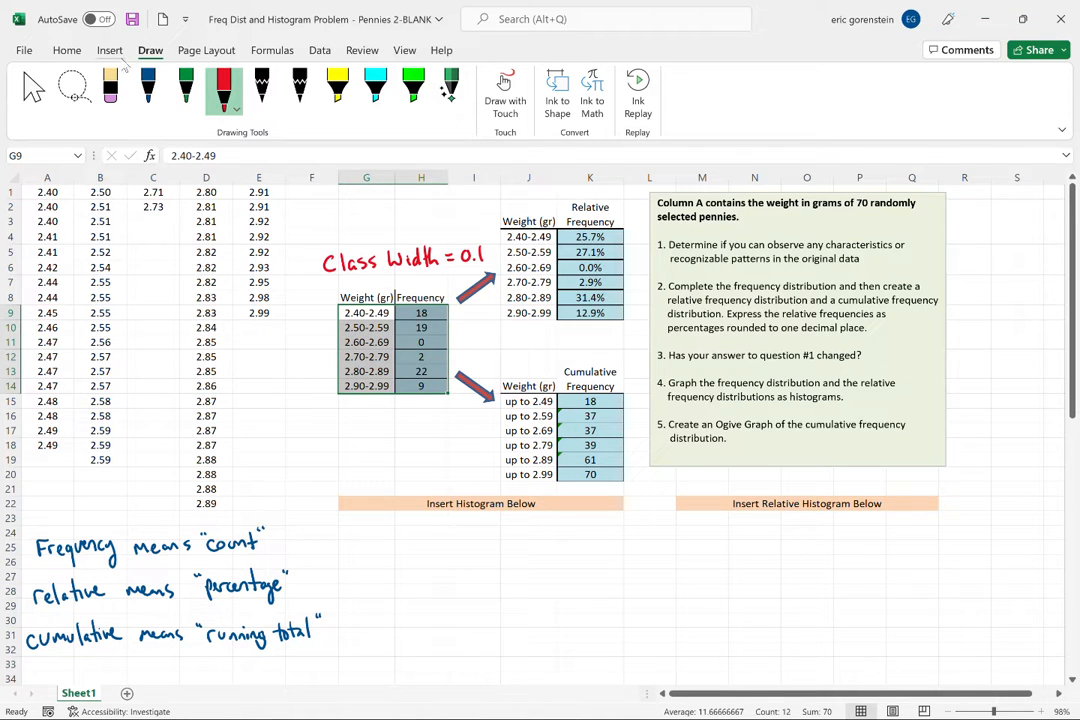
pyautogui.click(110, 51)
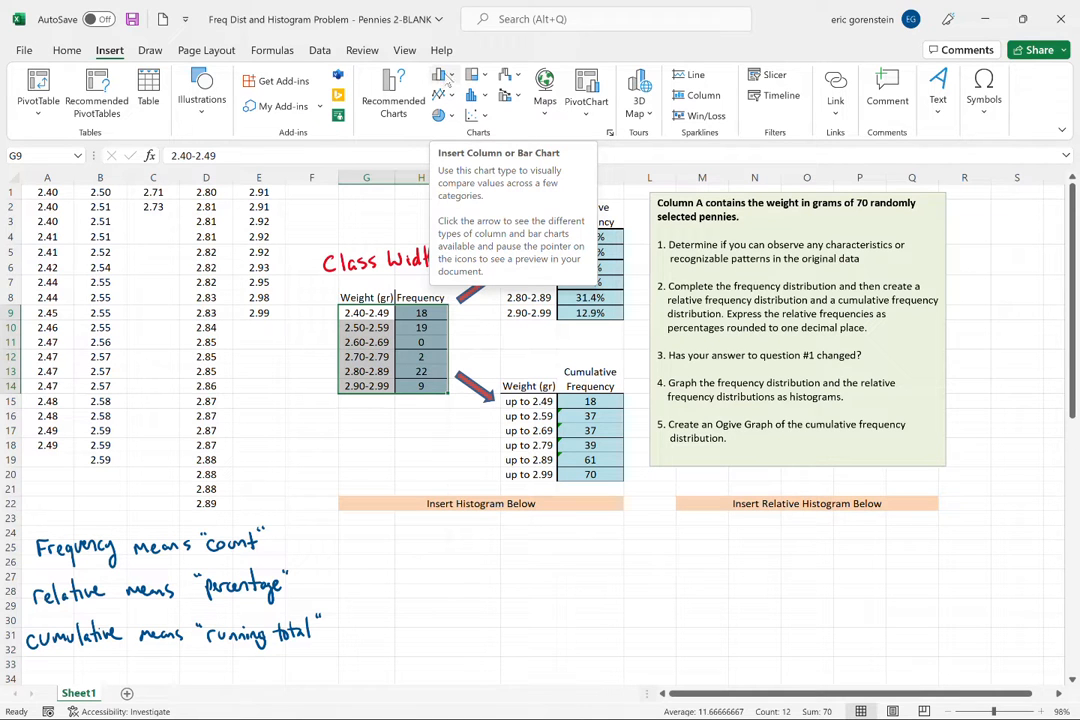
pyautogui.click(440, 76)
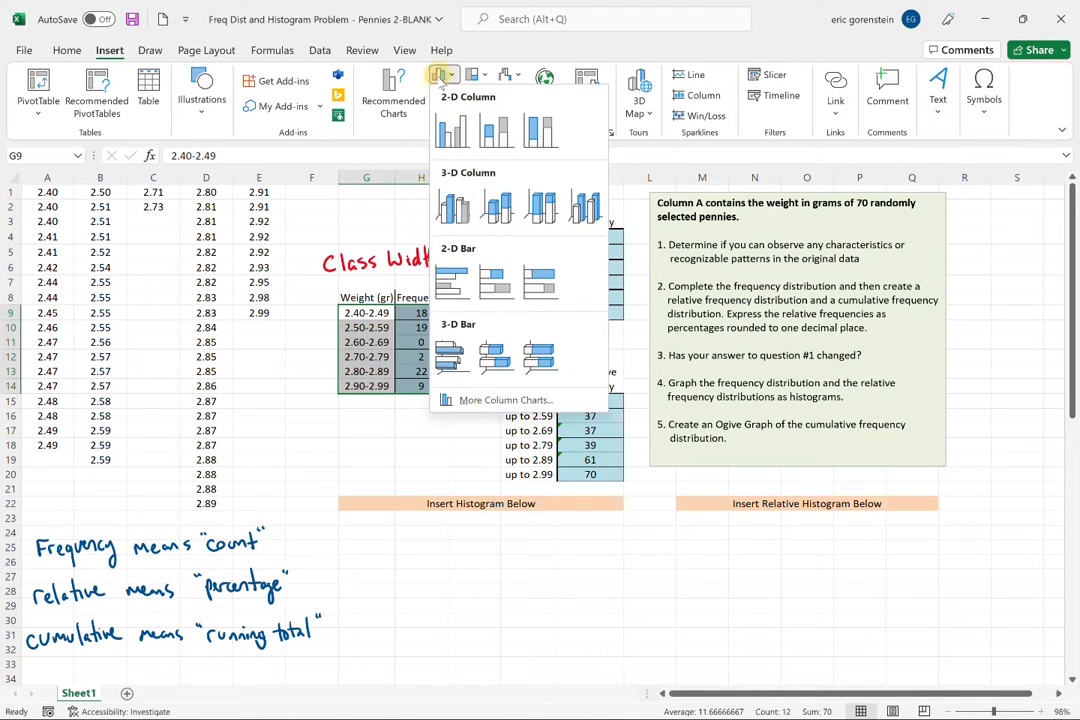
pyautogui.click(463, 143)
# Move the column chart off the tables to the blank cells around columns S to Z, rows 17 to 32
pyautogui.moveTo(594, 330)
pyautogui.mouseDown()
pyautogui.moveTo(585, 432)
pyautogui.moveTo(566, 412)
pyautogui.moveTo(576, 414)
pyautogui.mouseUp()
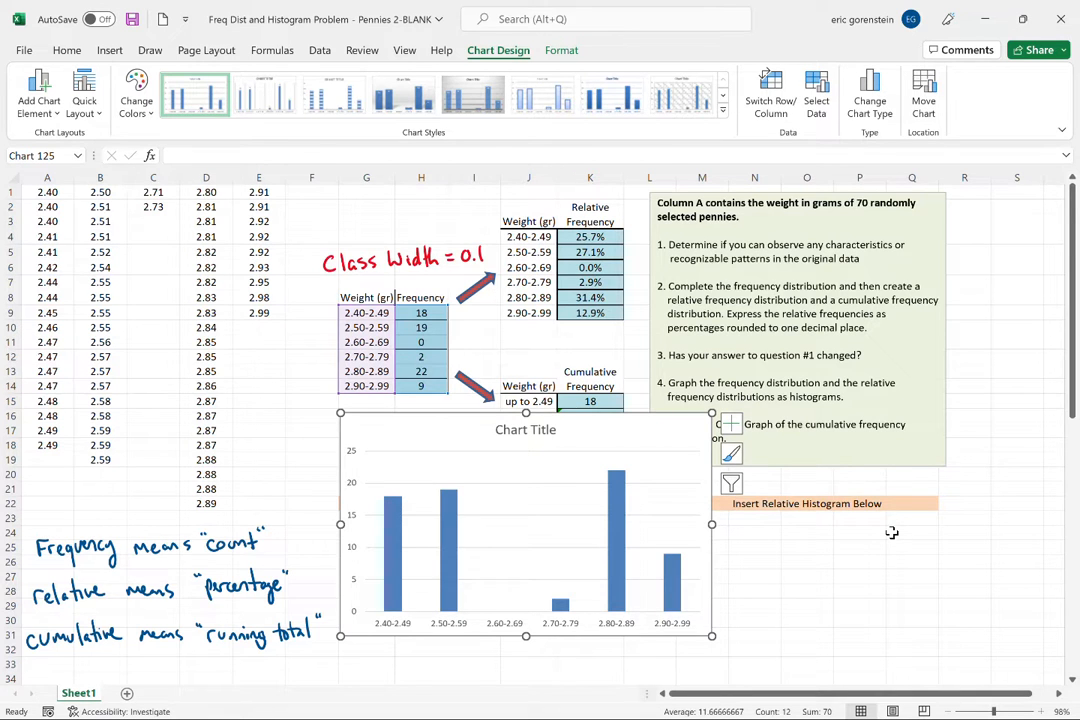
pyautogui.scroll(-4, 889, 532)
pyautogui.hscroll(3, 889, 532)
pyautogui.hscroll(5, 891, 532)
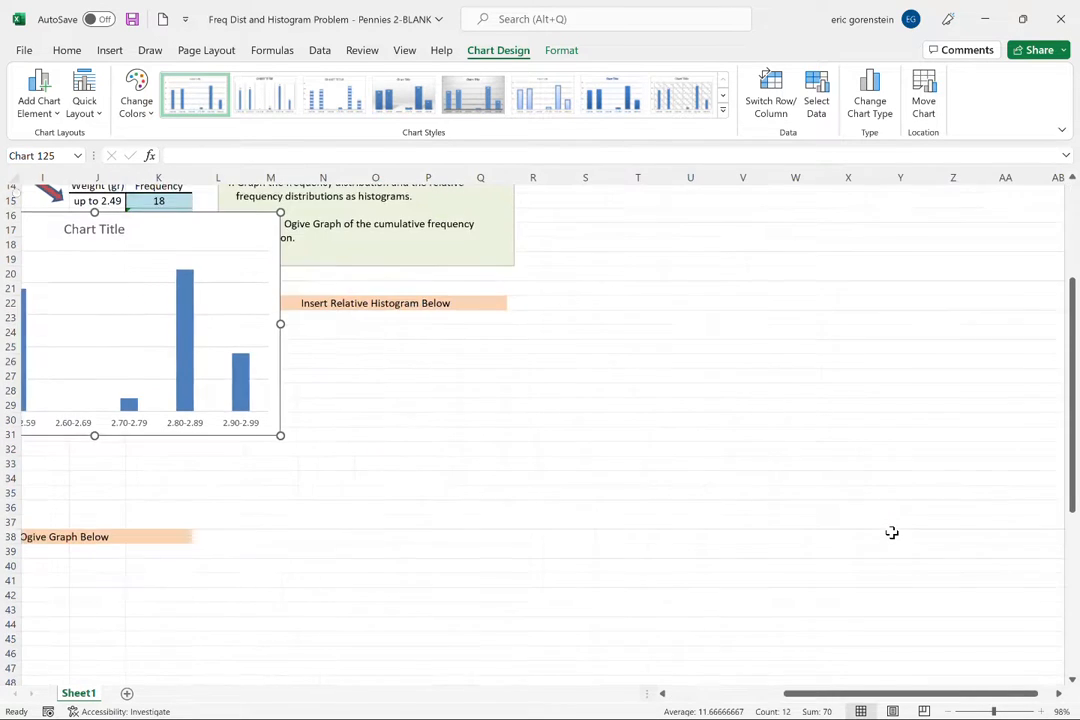
pyautogui.scroll(1, 891, 532)
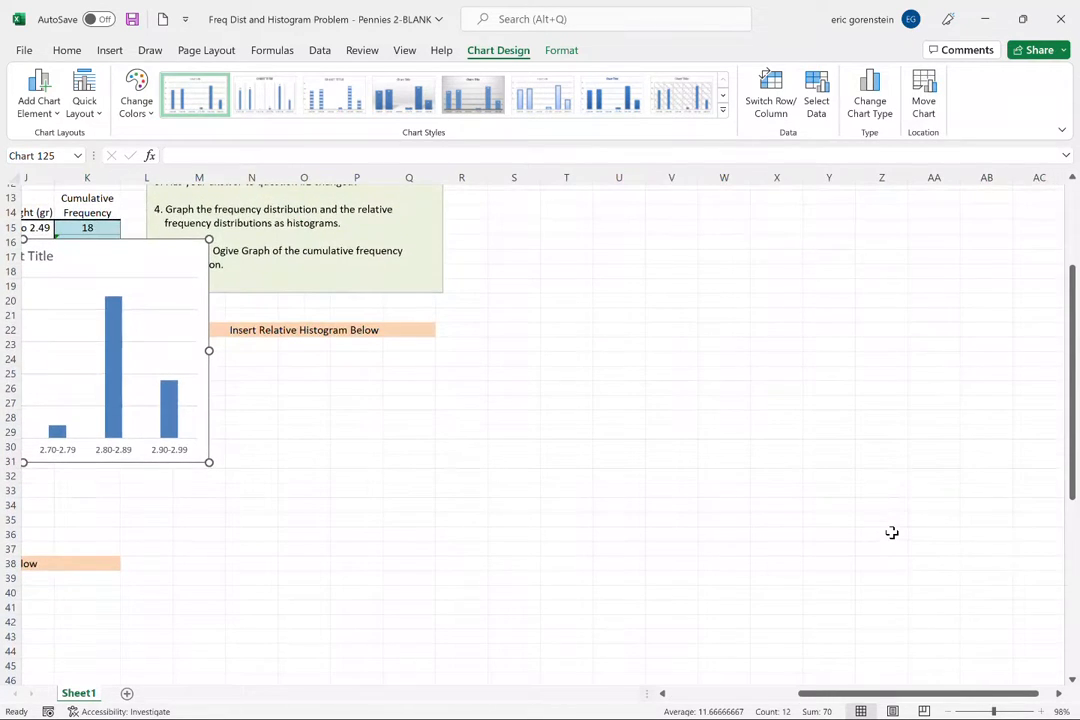
pyautogui.moveTo(138, 246); pyautogui.dragTo(819, 257)
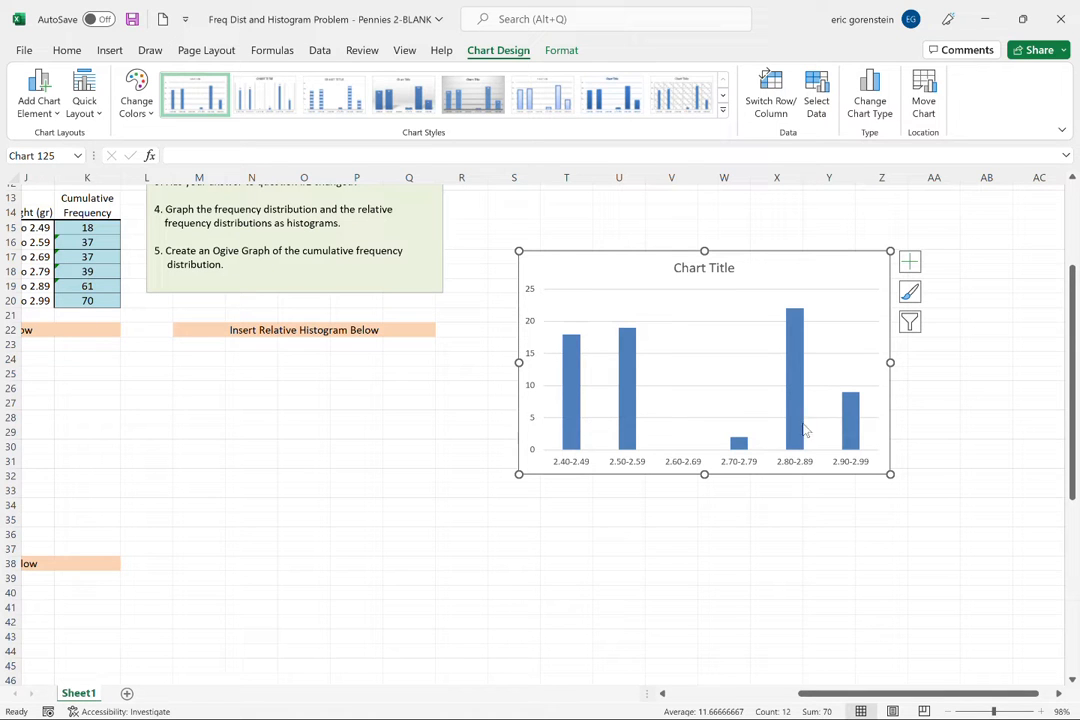
# Move the chart to start near cell Q26 and set the data series gap width to 0% so the columns touch
pyautogui.click(792, 378)
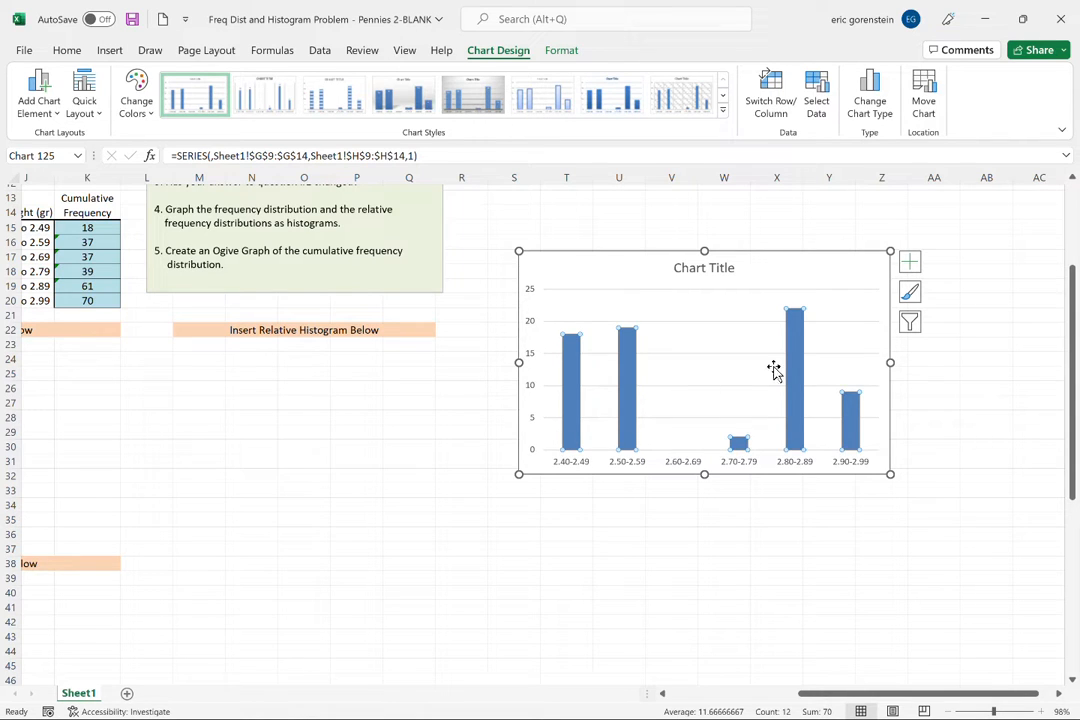
pyautogui.moveTo(800, 366)
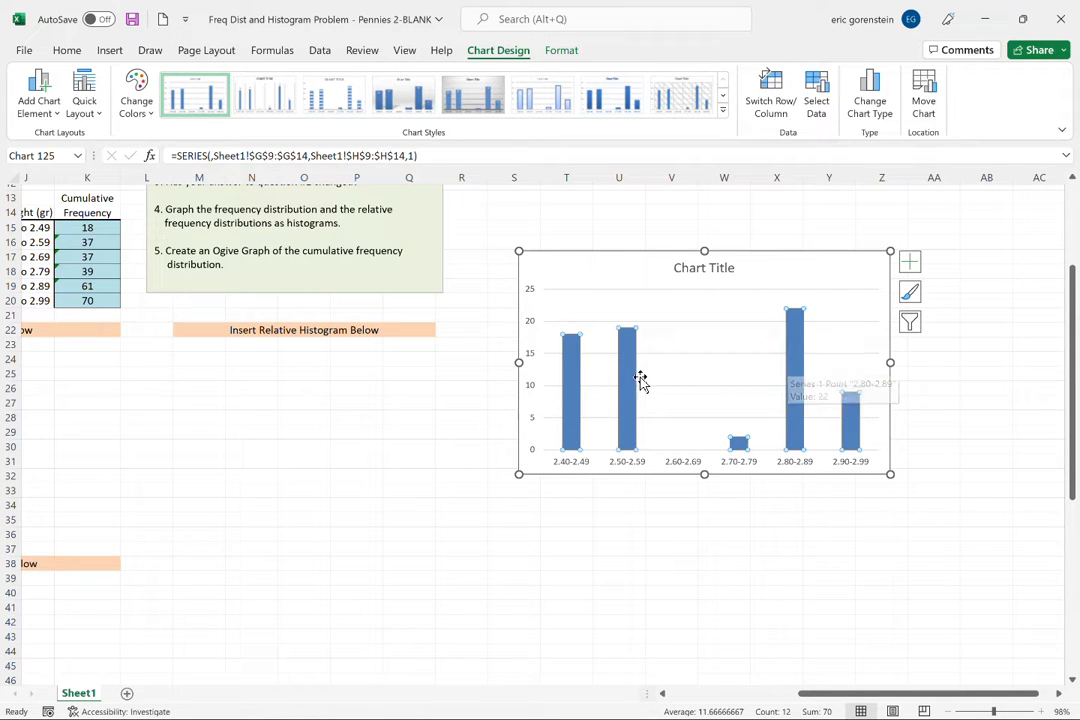
pyautogui.rightClick(793, 355)
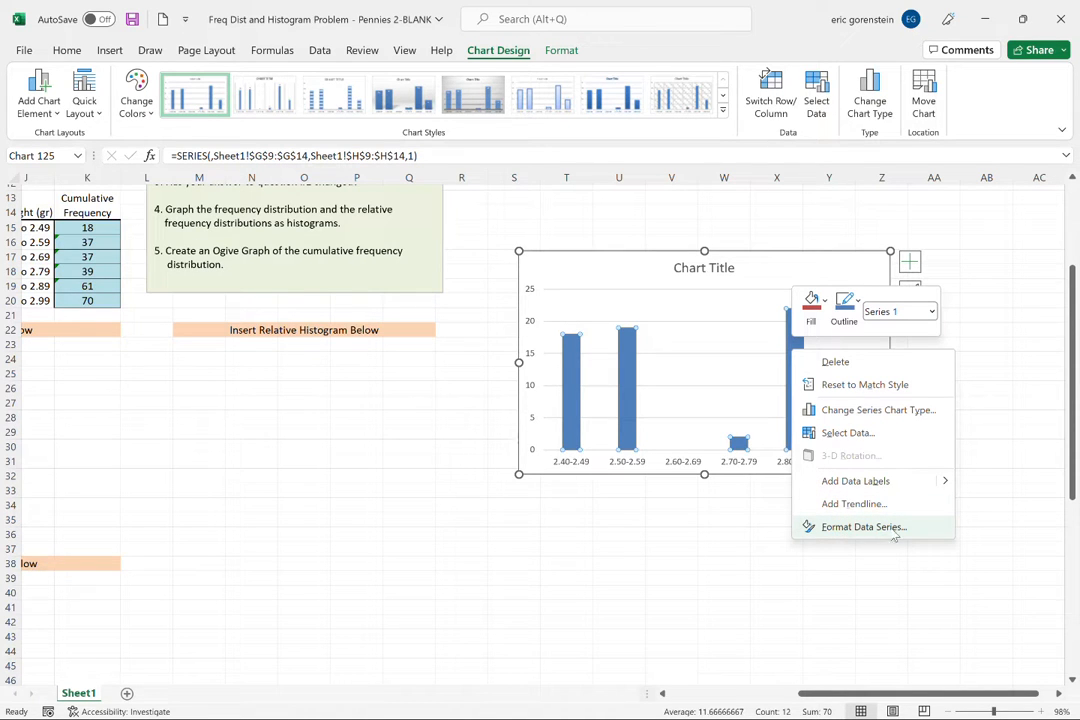
pyautogui.click(840, 528)
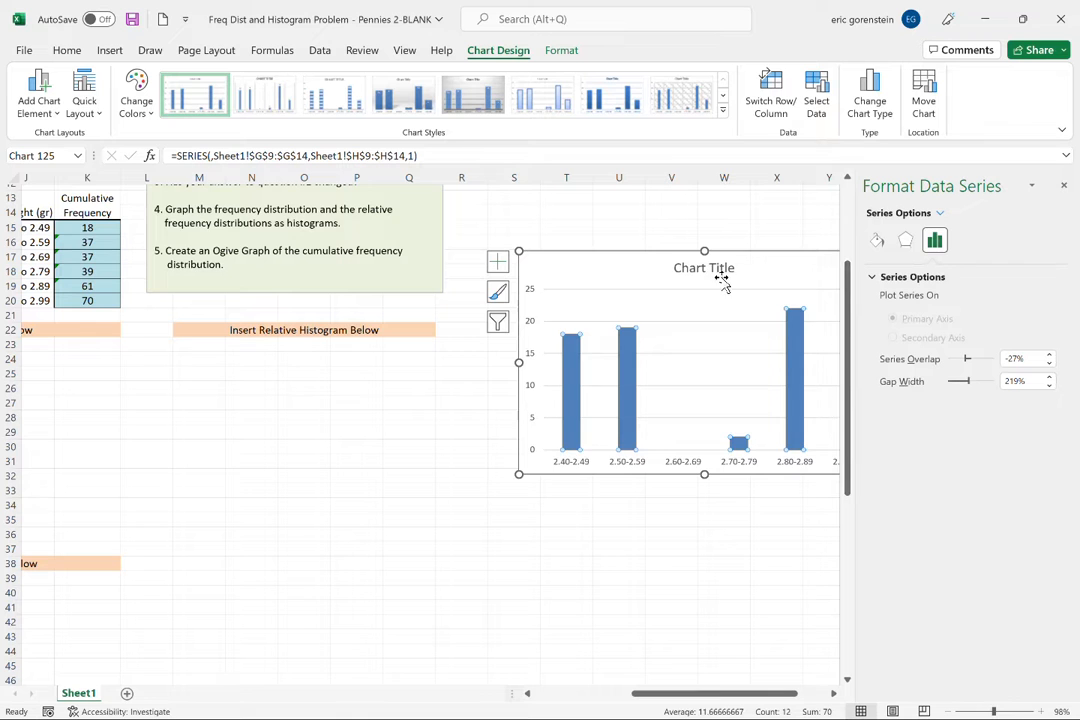
pyautogui.moveTo(645, 262); pyautogui.dragTo(549, 391)
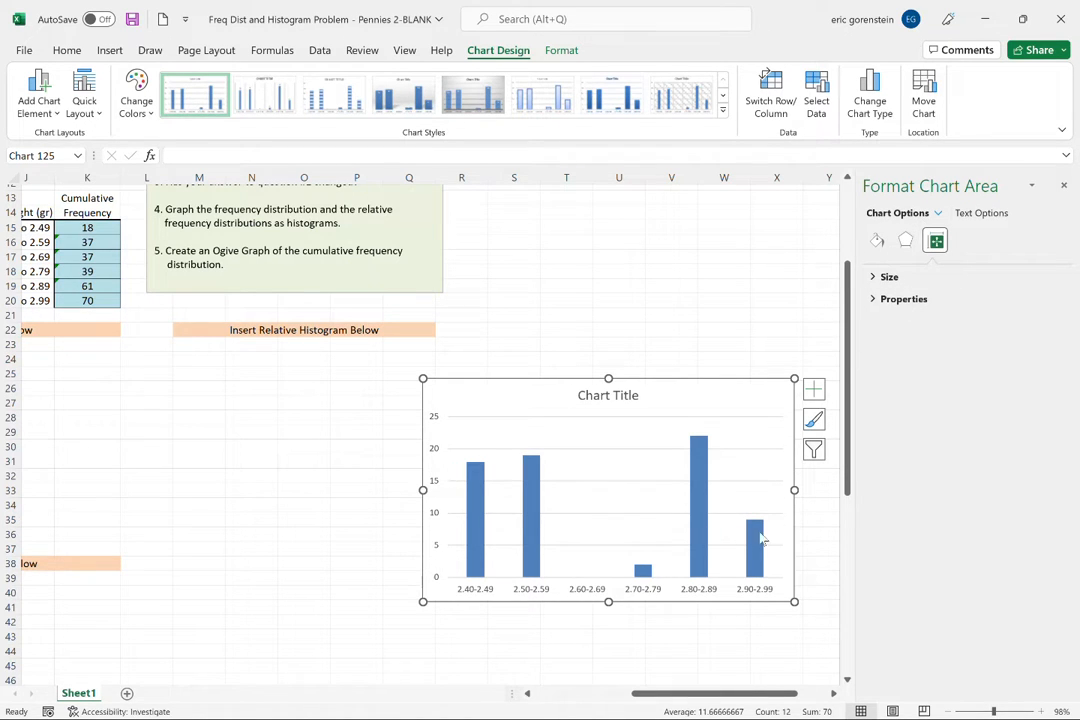
pyautogui.click(703, 544)
pyautogui.rightClick(703, 544)
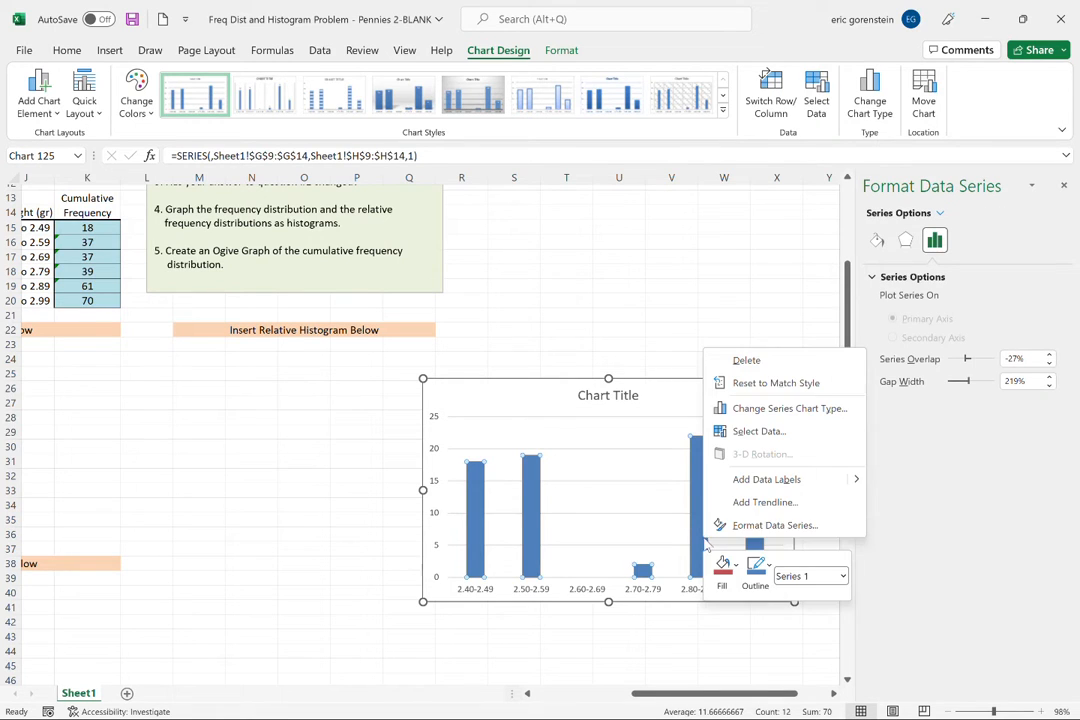
pyautogui.press('Escape')
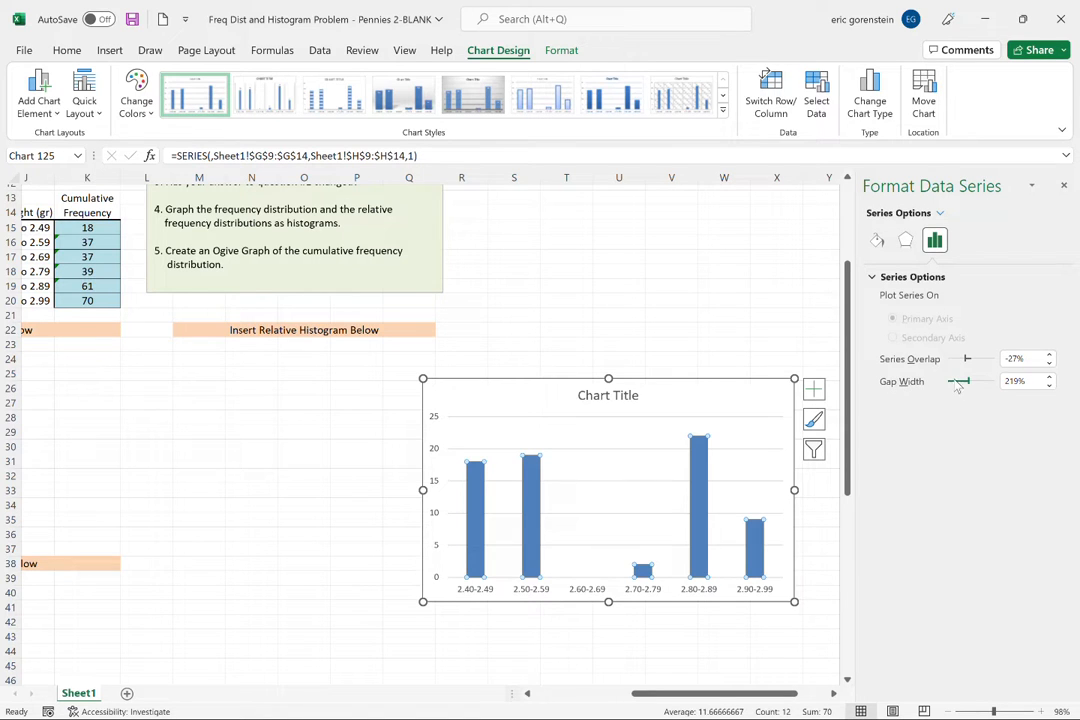
pyautogui.moveTo(967, 387); pyautogui.dragTo(944, 385)
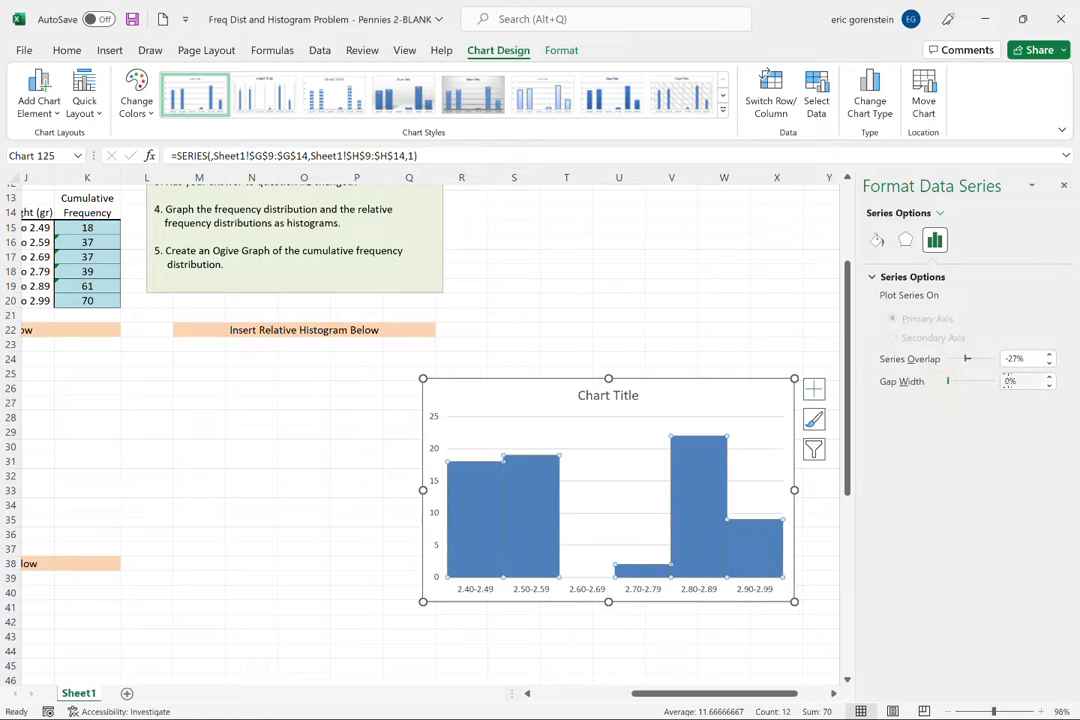
pyautogui.click(744, 651)
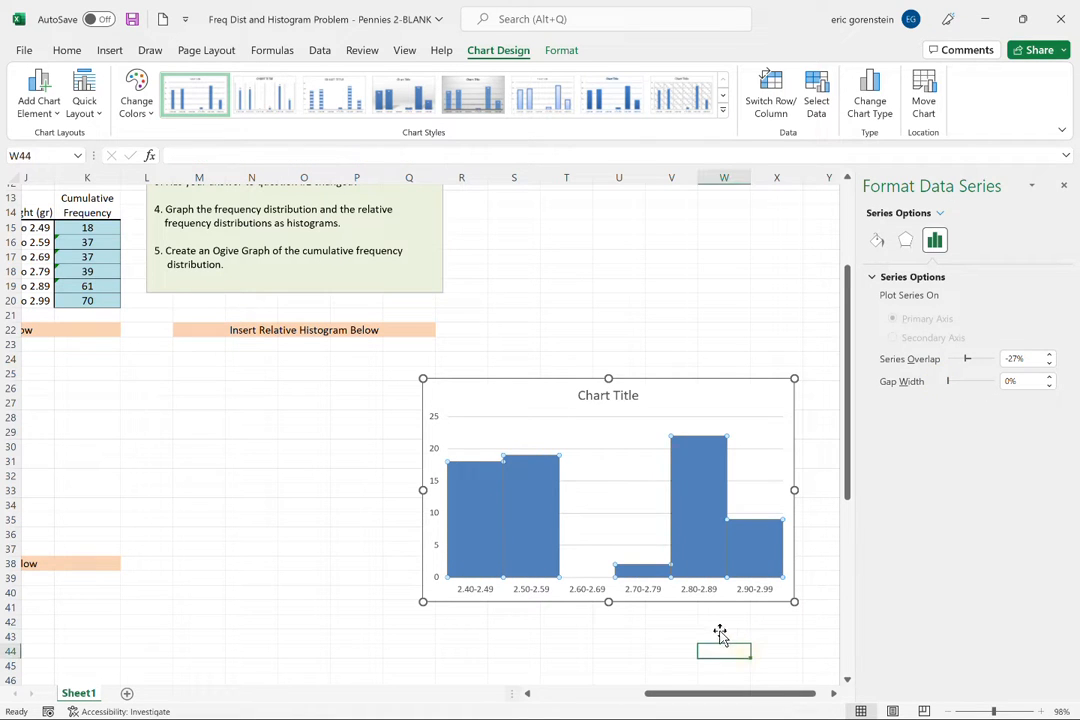
pyautogui.click(565, 392)
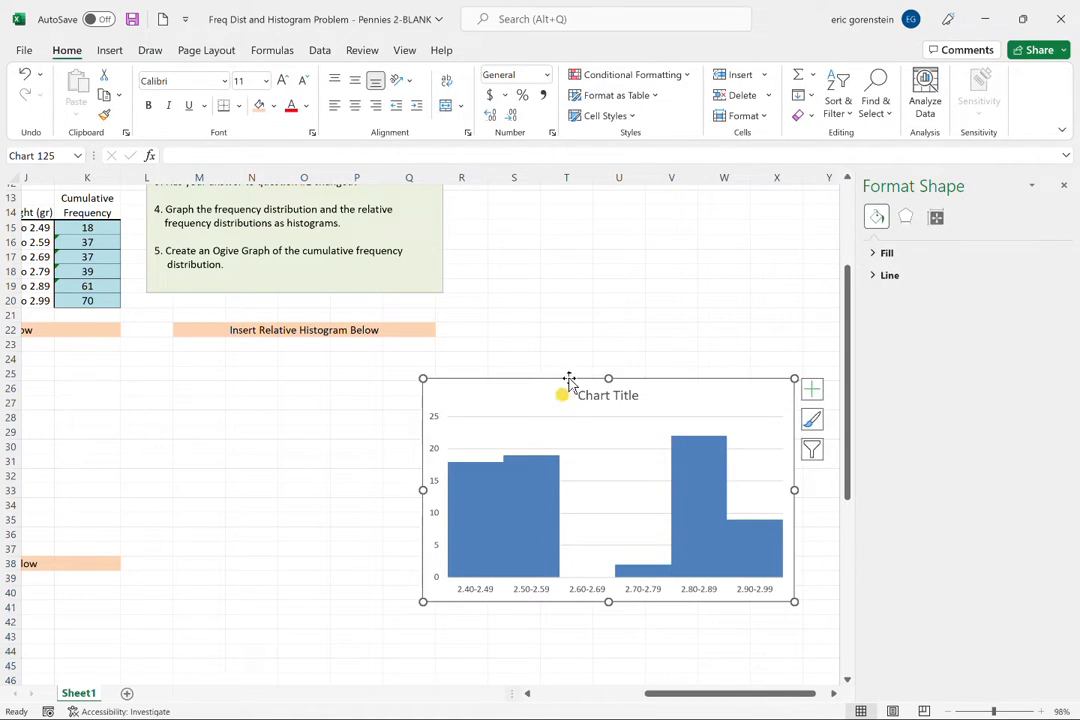
pyautogui.click(588, 330)
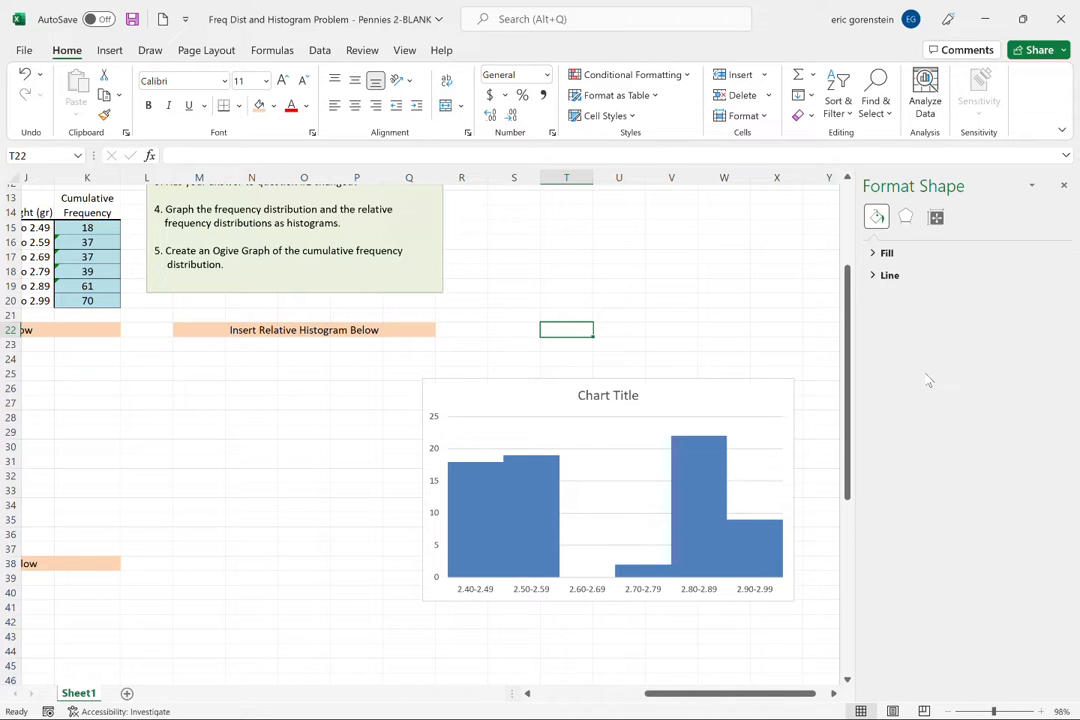
# Fill the histogram's columns with varied colors by point, then close the formatting pane
pyautogui.click(885, 253)
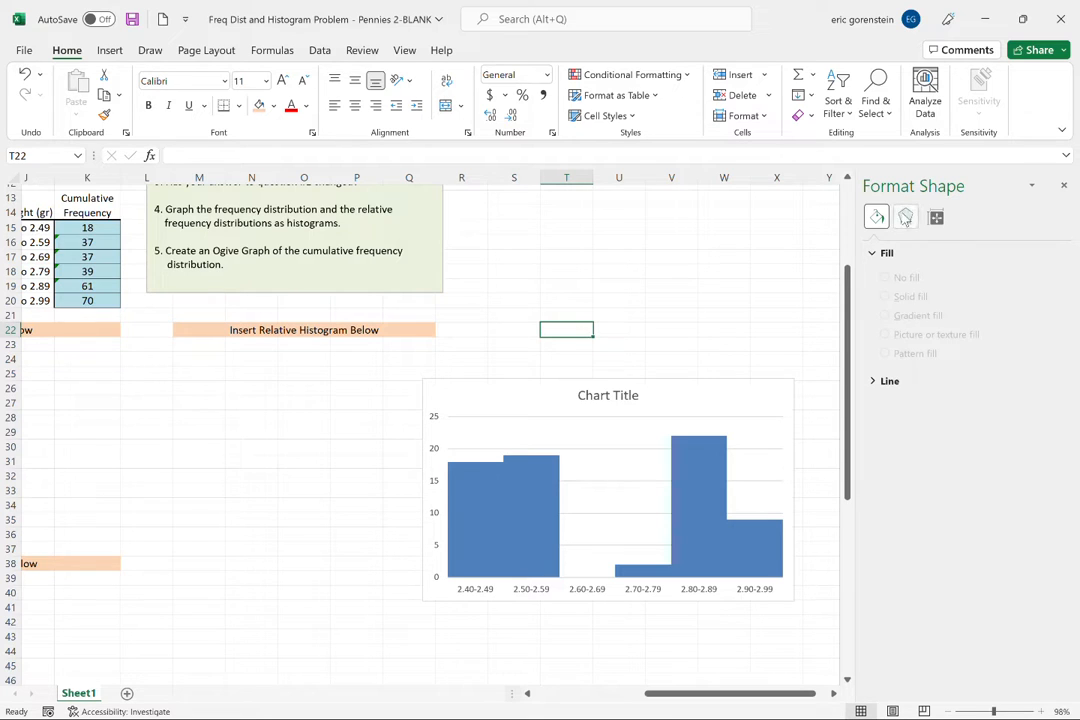
pyautogui.click(884, 253)
pyautogui.click(684, 512)
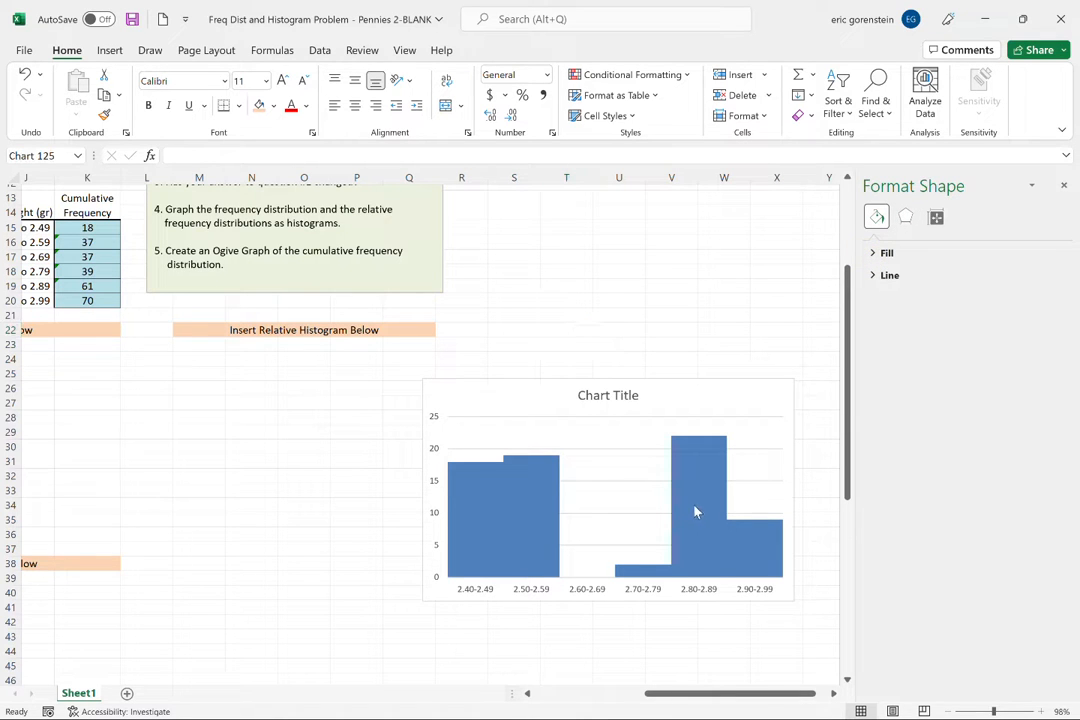
pyautogui.click(709, 482)
pyautogui.click(876, 240)
pyautogui.click(886, 278)
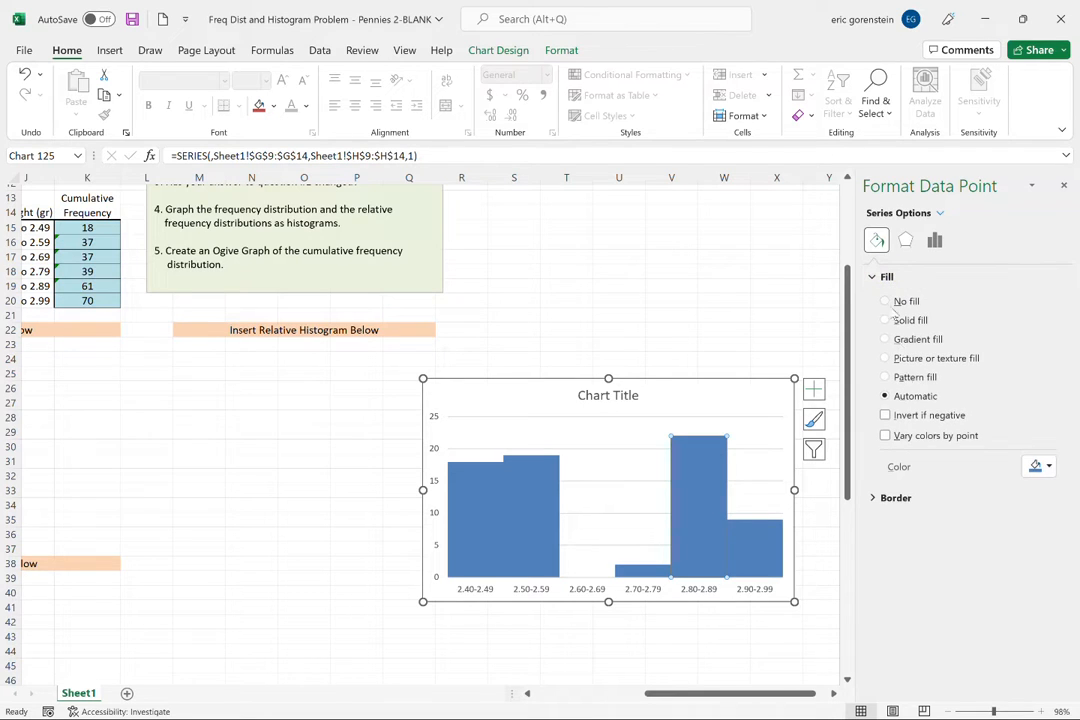
pyautogui.click(885, 437)
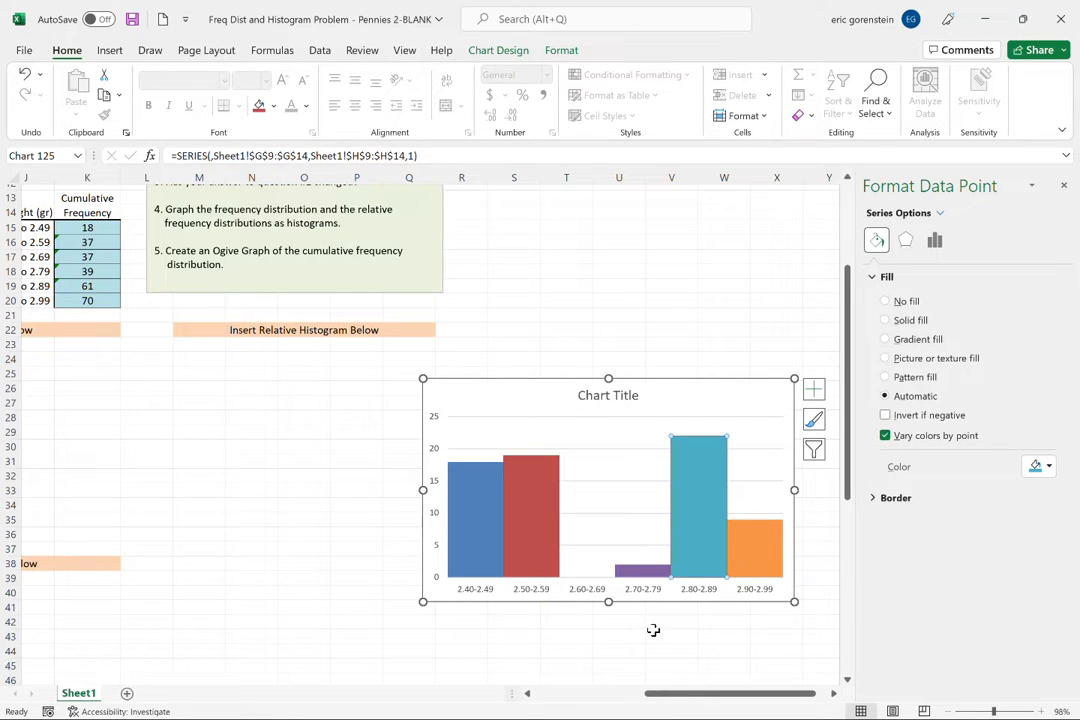
pyautogui.click(377, 621)
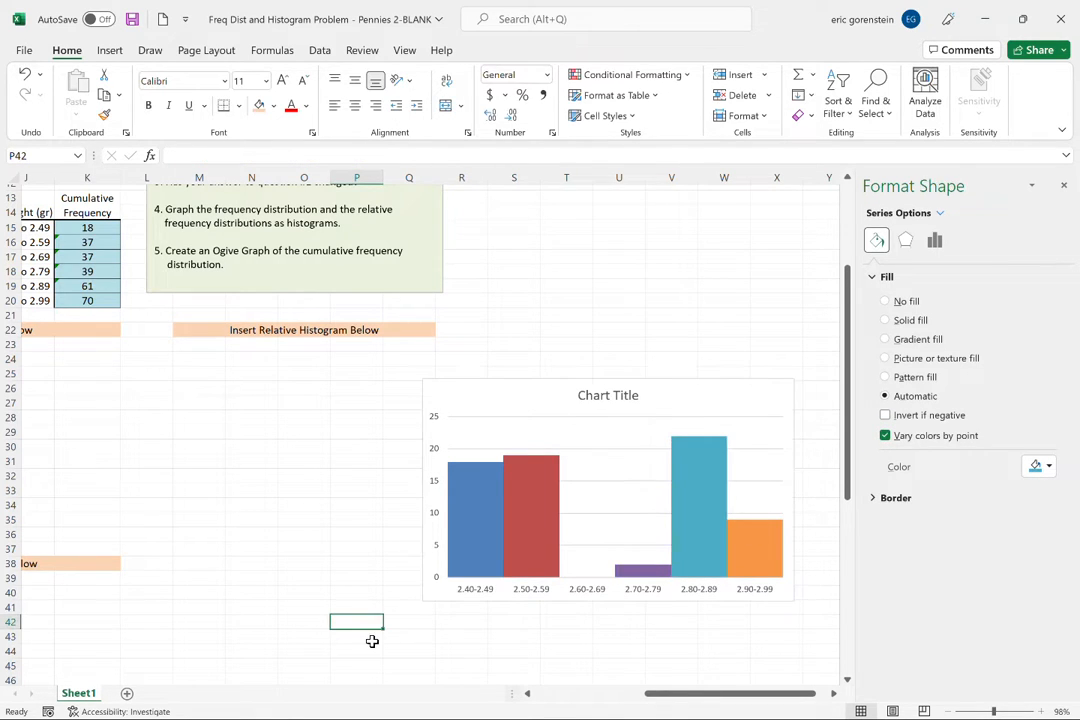
pyautogui.scroll(-1, 397, 610)
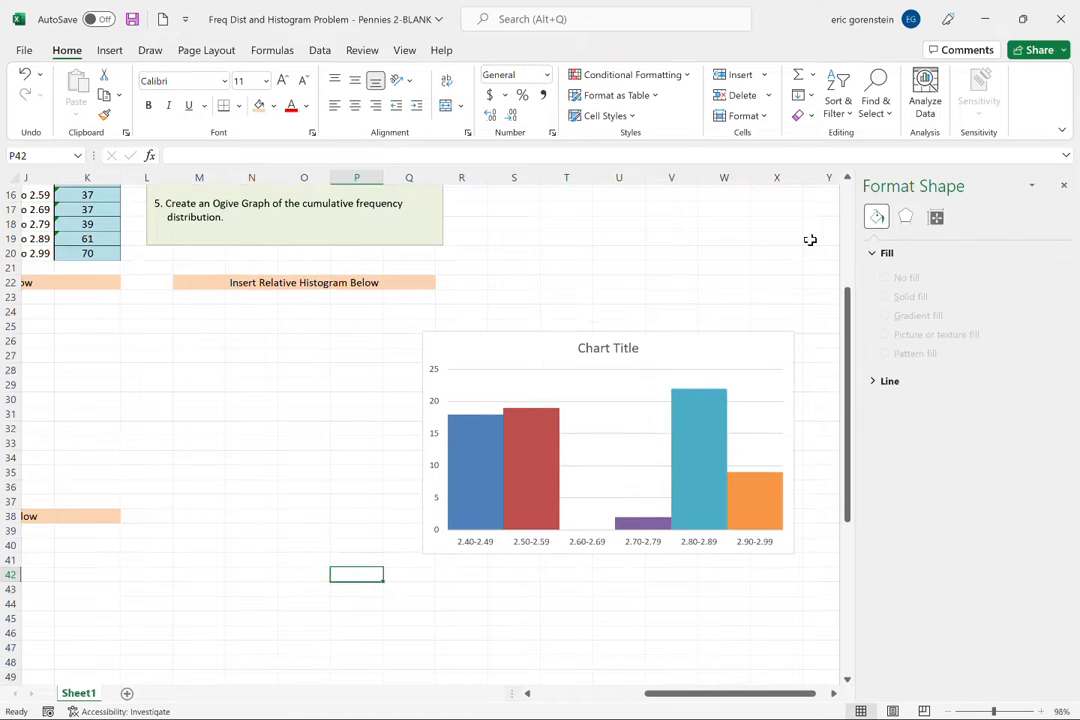
pyautogui.click(1063, 187)
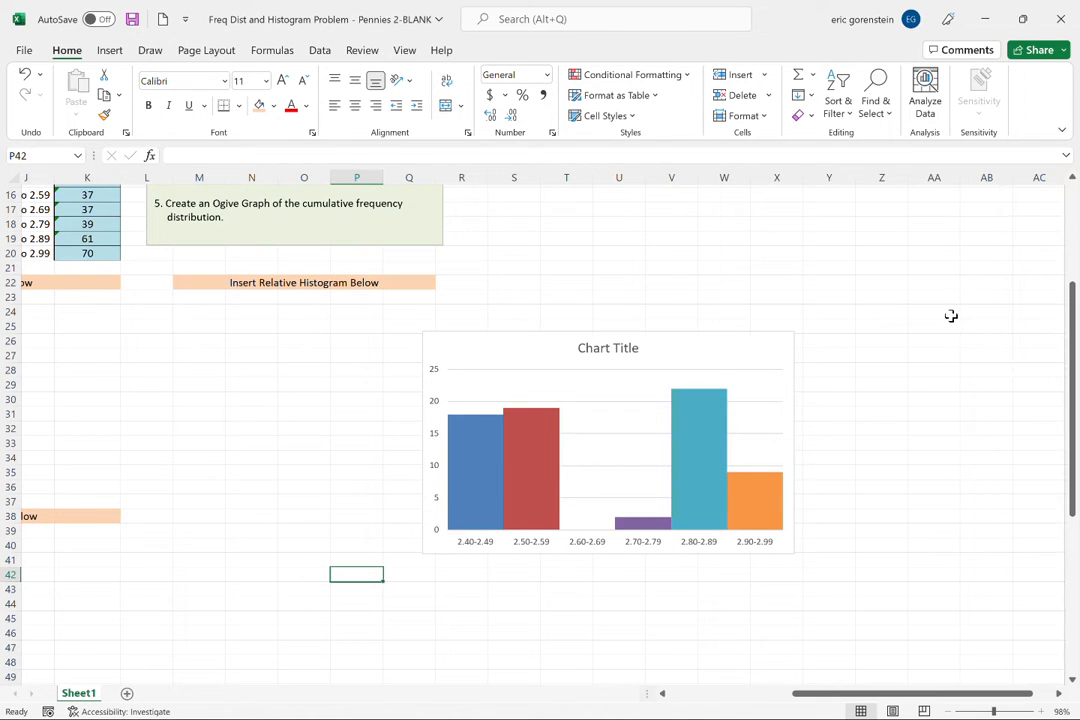
# Add axis titles to the histogram and title the horizontal axis "Weight (grams)"
pyautogui.click(697, 352)
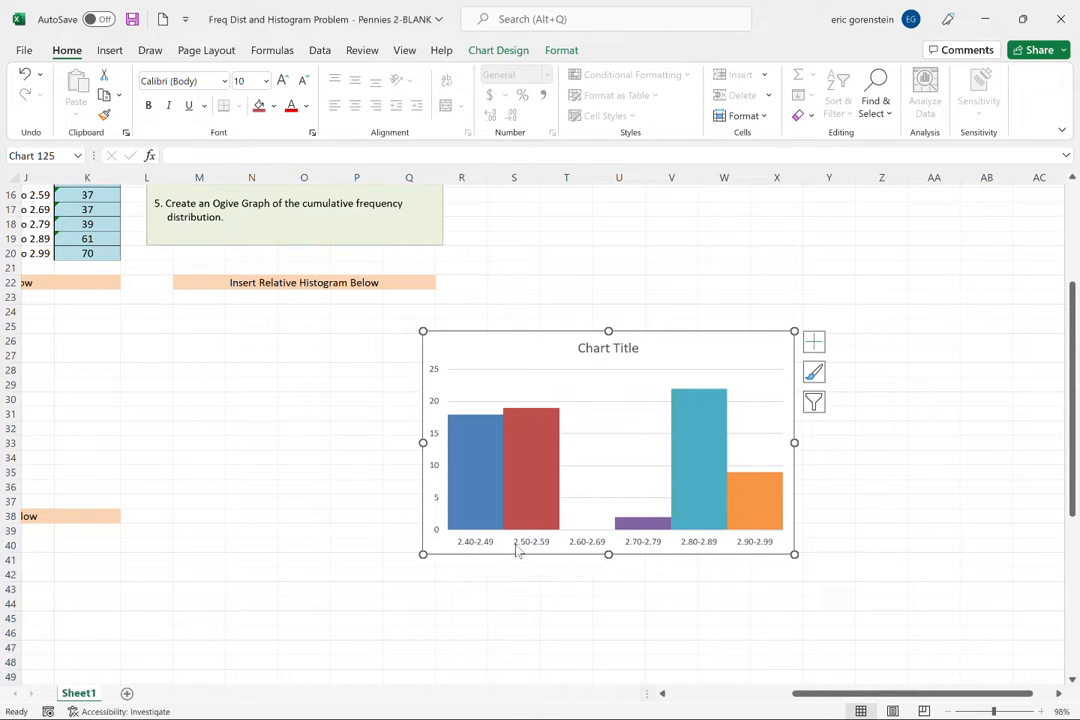
pyautogui.click(814, 343)
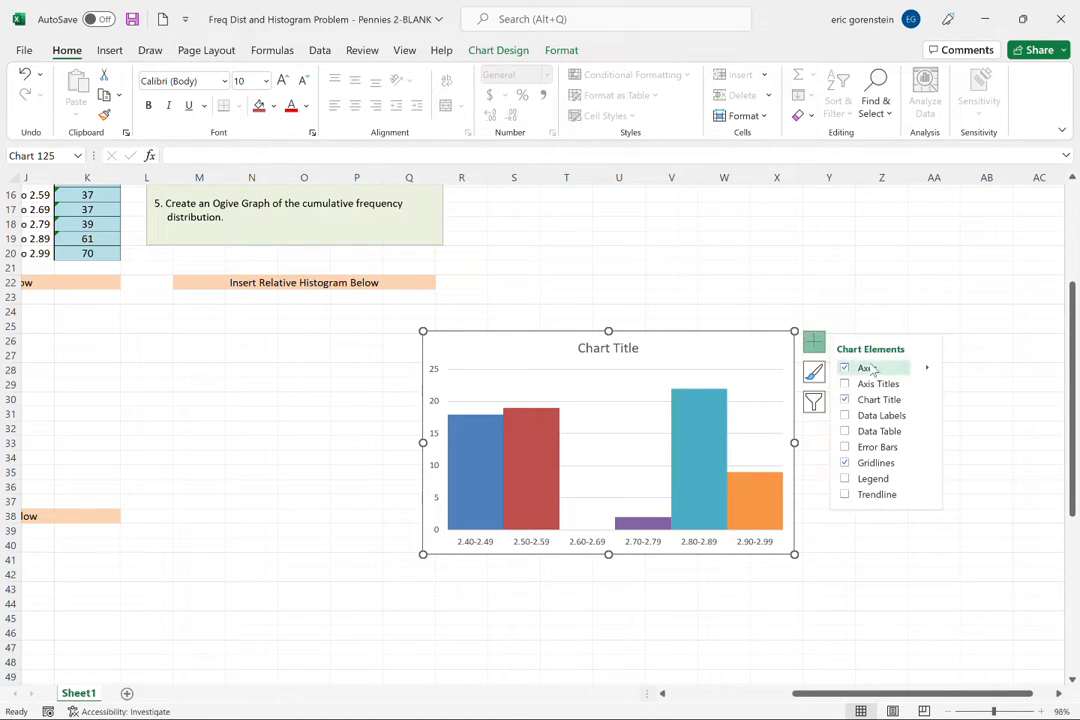
pyautogui.click(845, 386)
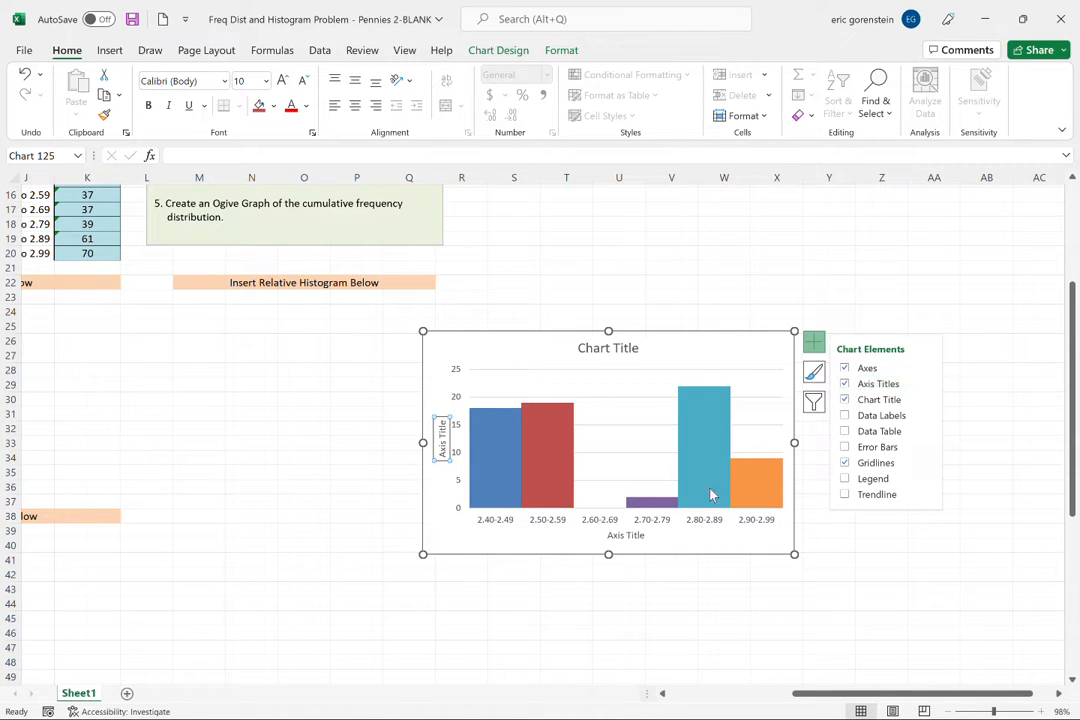
pyautogui.click(628, 536)
pyautogui.click(612, 536)
pyautogui.moveTo(608, 535); pyautogui.dragTo(650, 537)
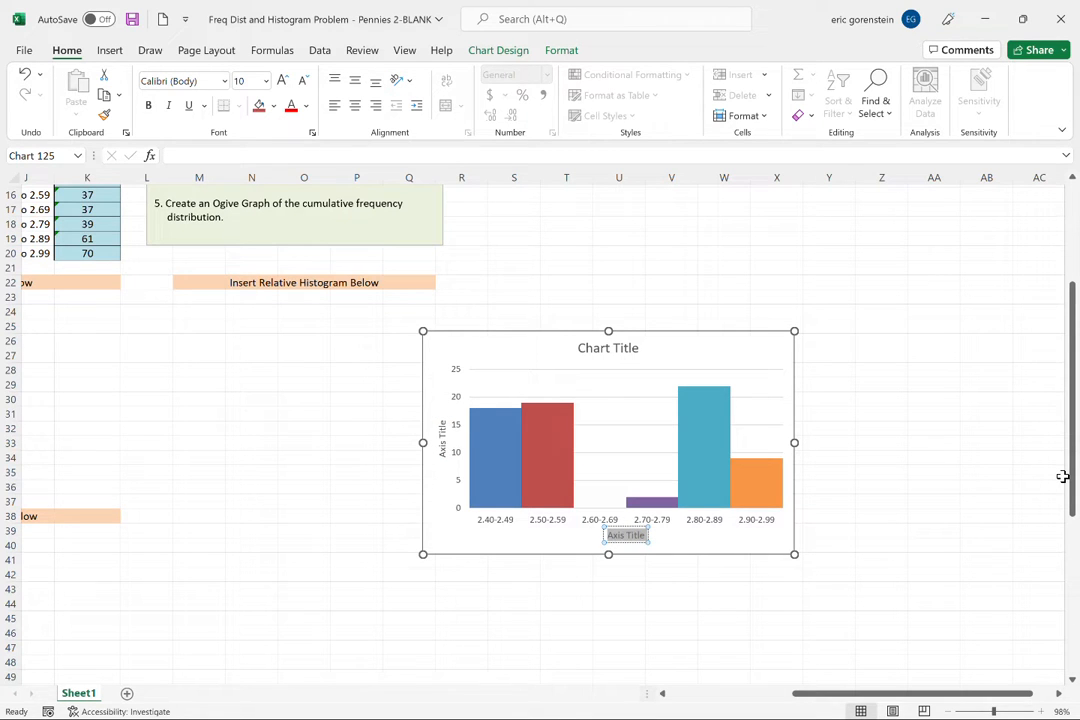
pyautogui.write('We')
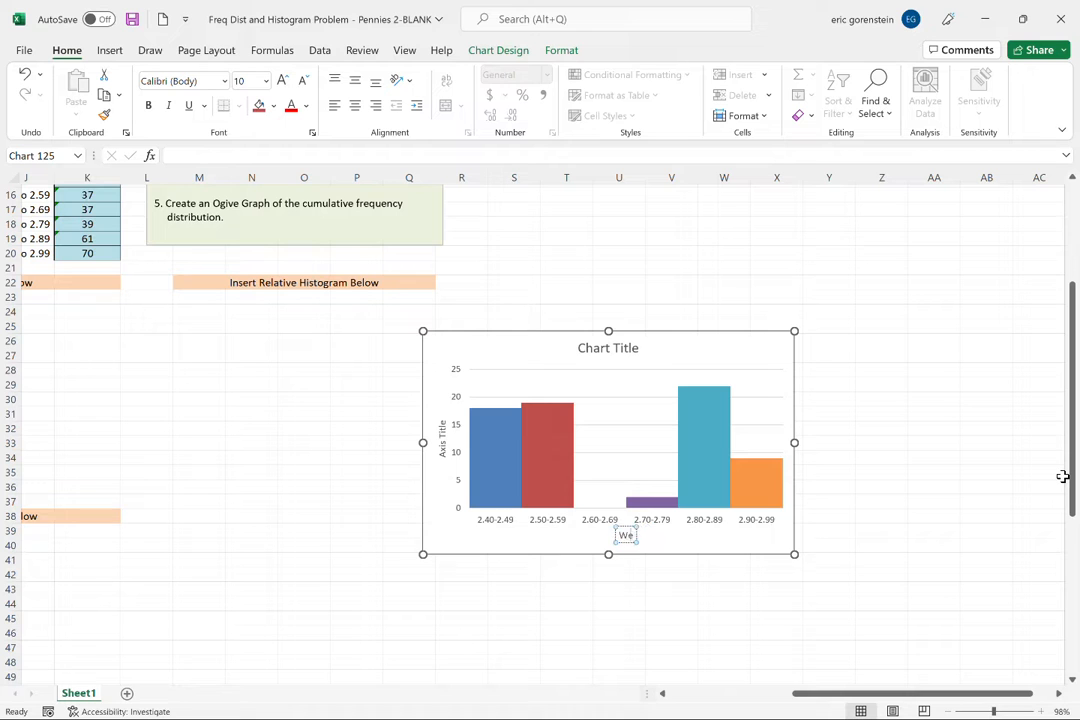
pyautogui.write('ight (grams)')
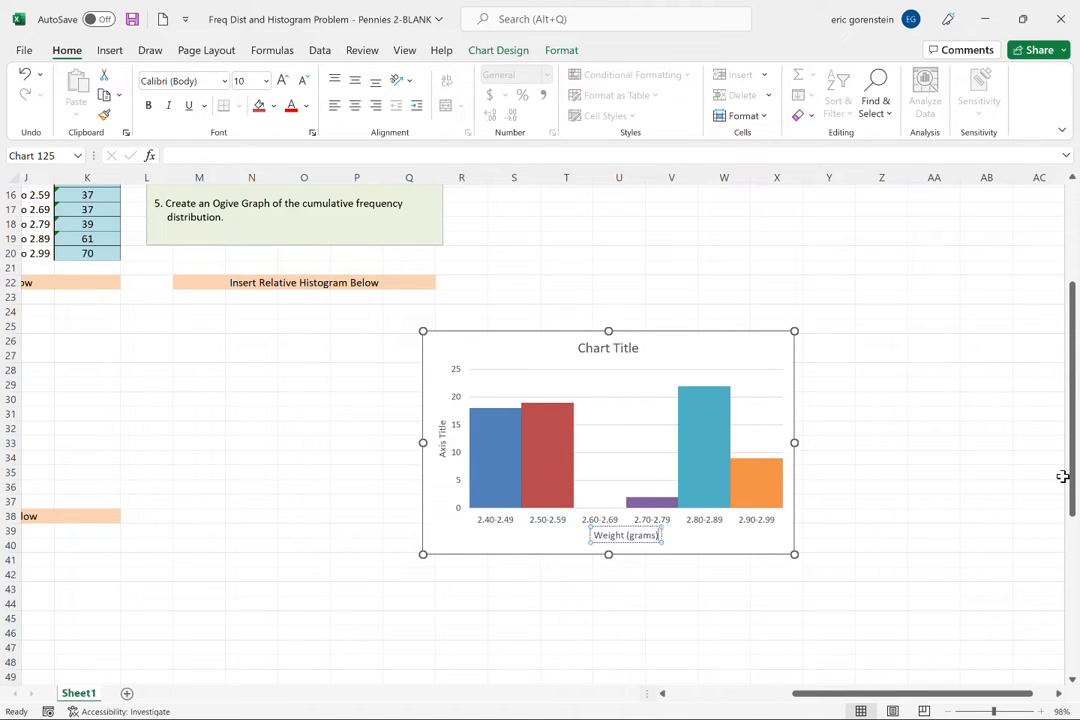
# Title the histogram's vertical axis "Frequency"
pyautogui.click(443, 437)
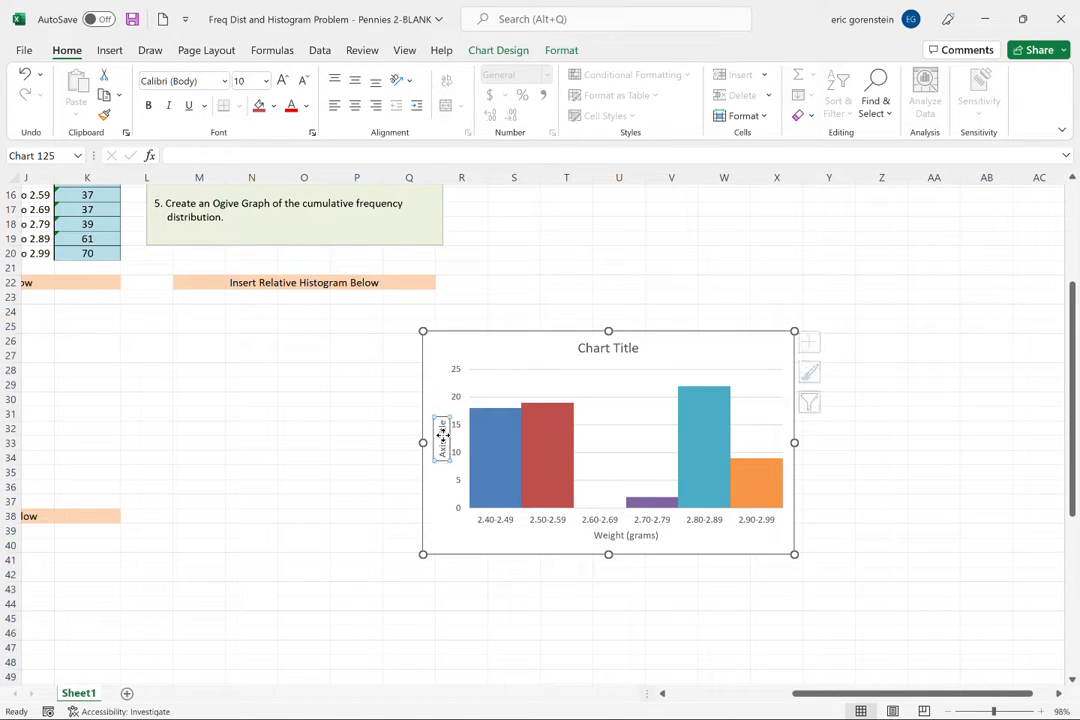
pyautogui.click(443, 437)
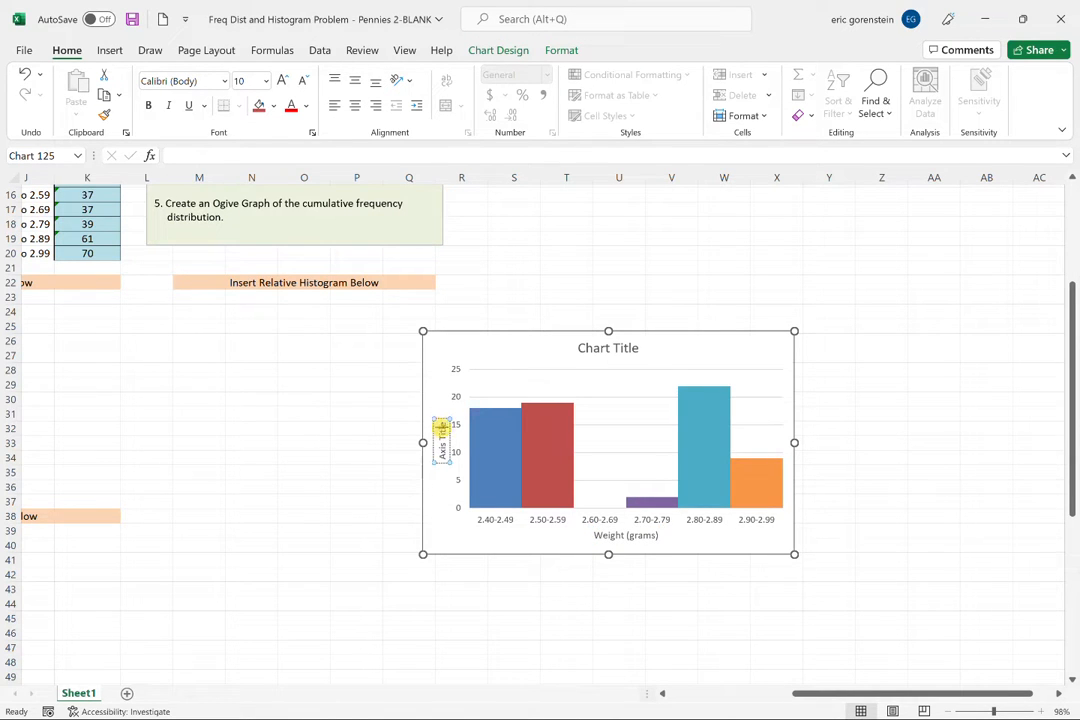
pyautogui.tripleClick(446, 428)
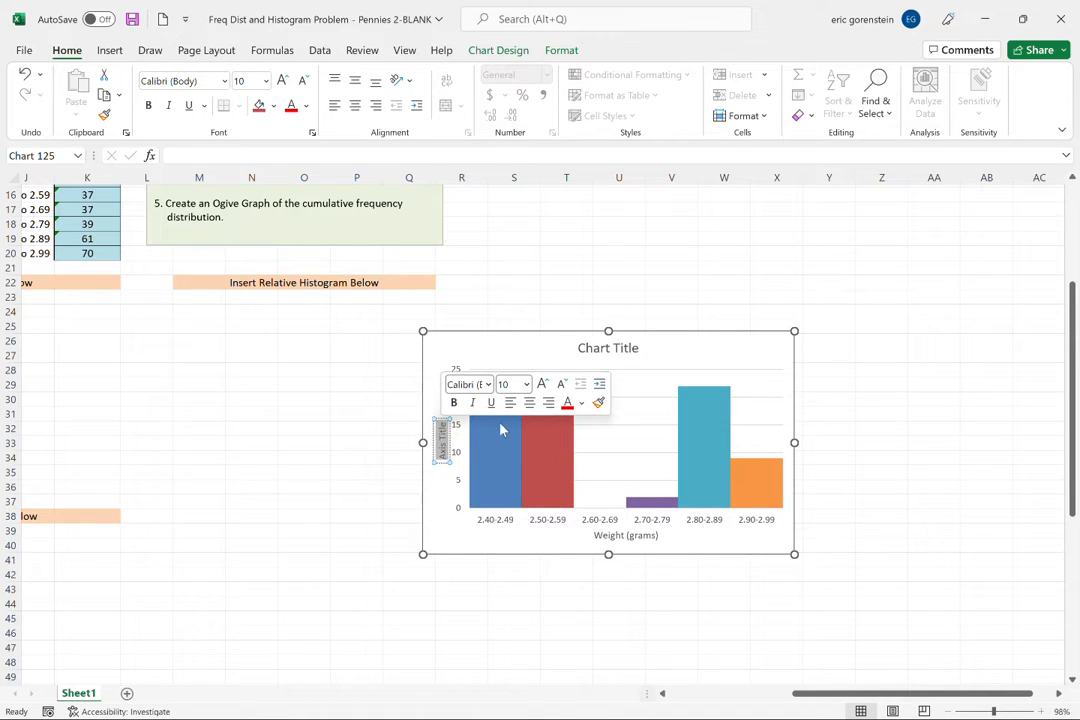
pyautogui.write('Frequ')
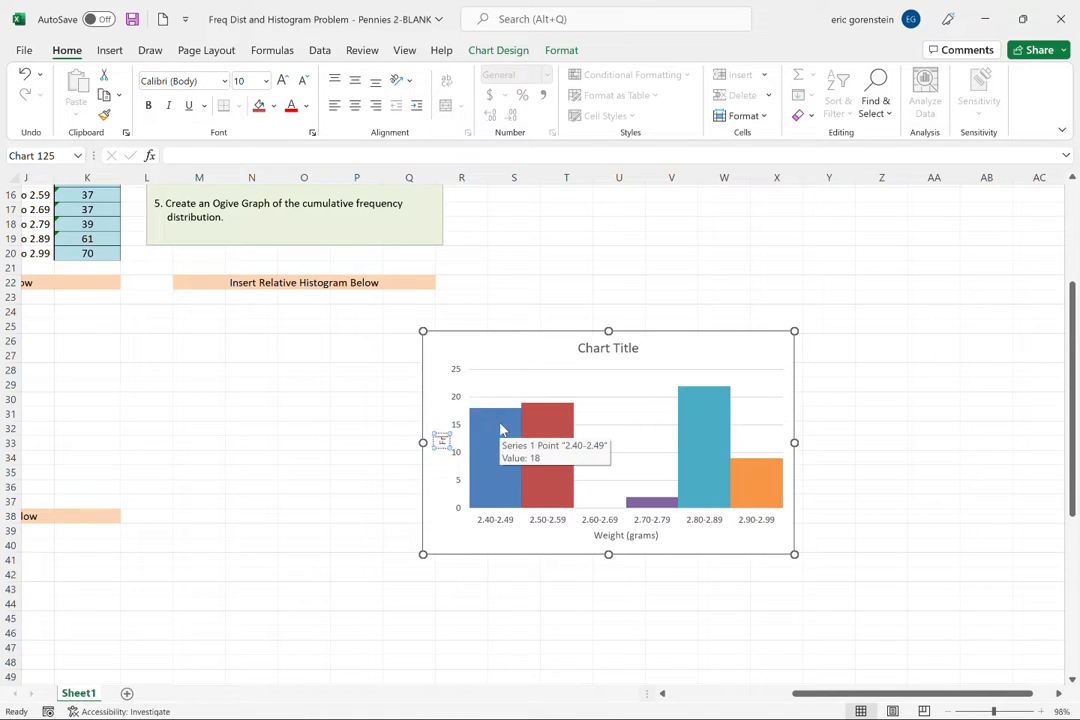
pyautogui.write('ency')
# Change the histogram's chart title to "70 Pennies - Histogram"
pyautogui.doubleClick(582, 348)
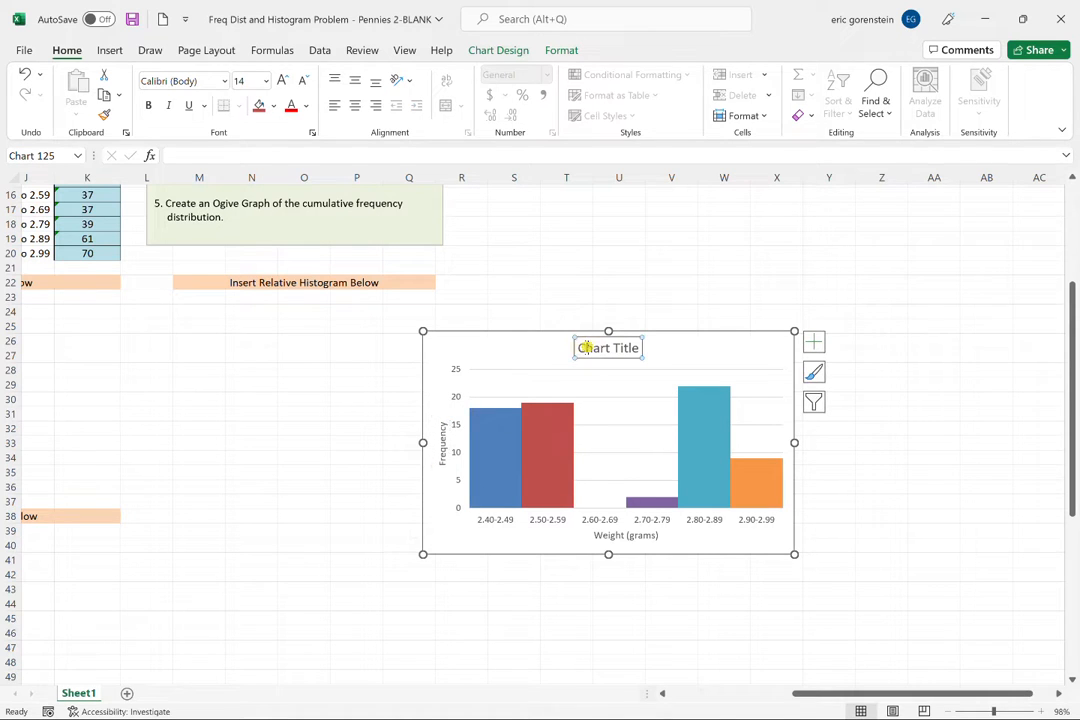
pyautogui.moveTo(580, 348); pyautogui.dragTo(641, 349)
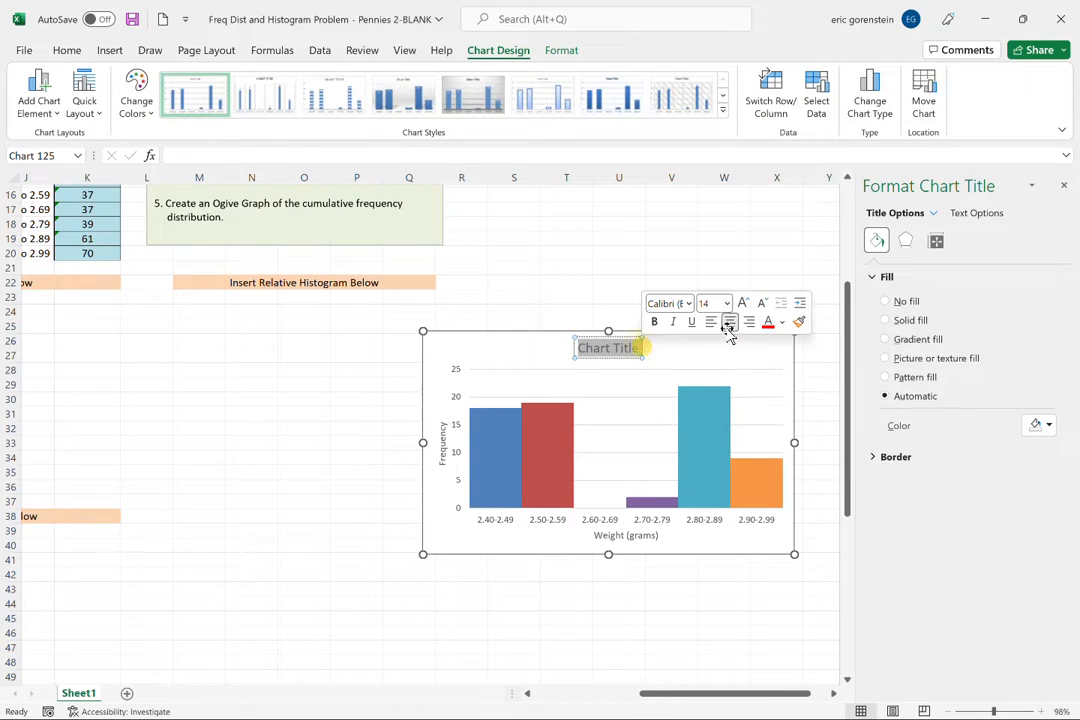
pyautogui.write('70 Pennies -')
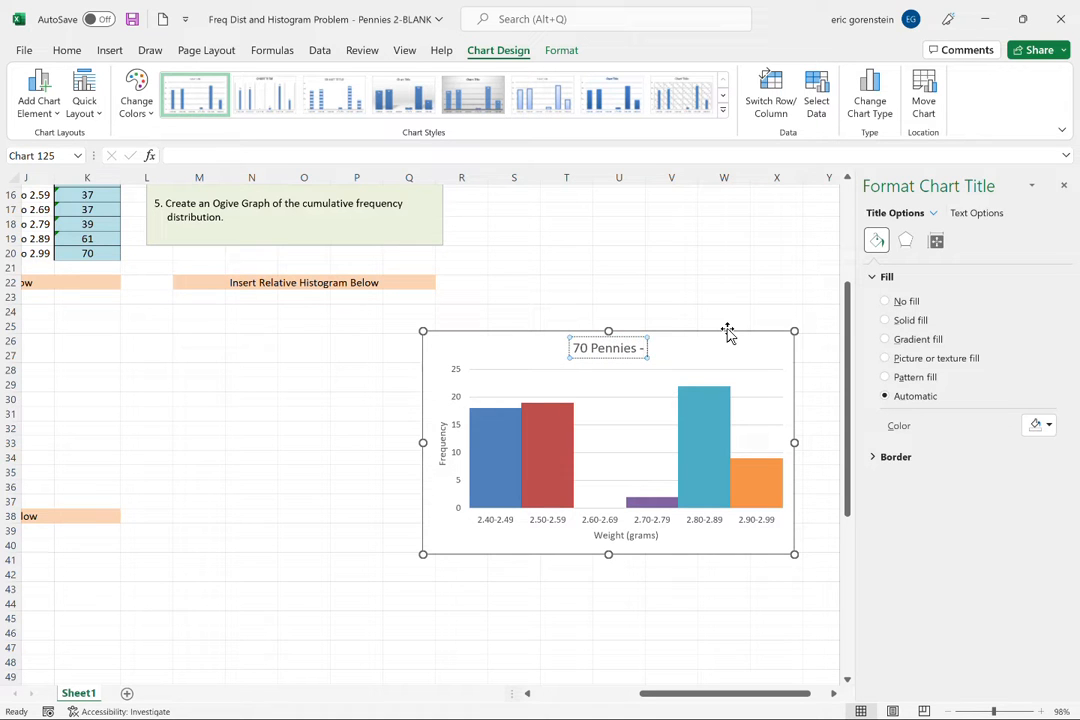
pyautogui.write(' Histogram')
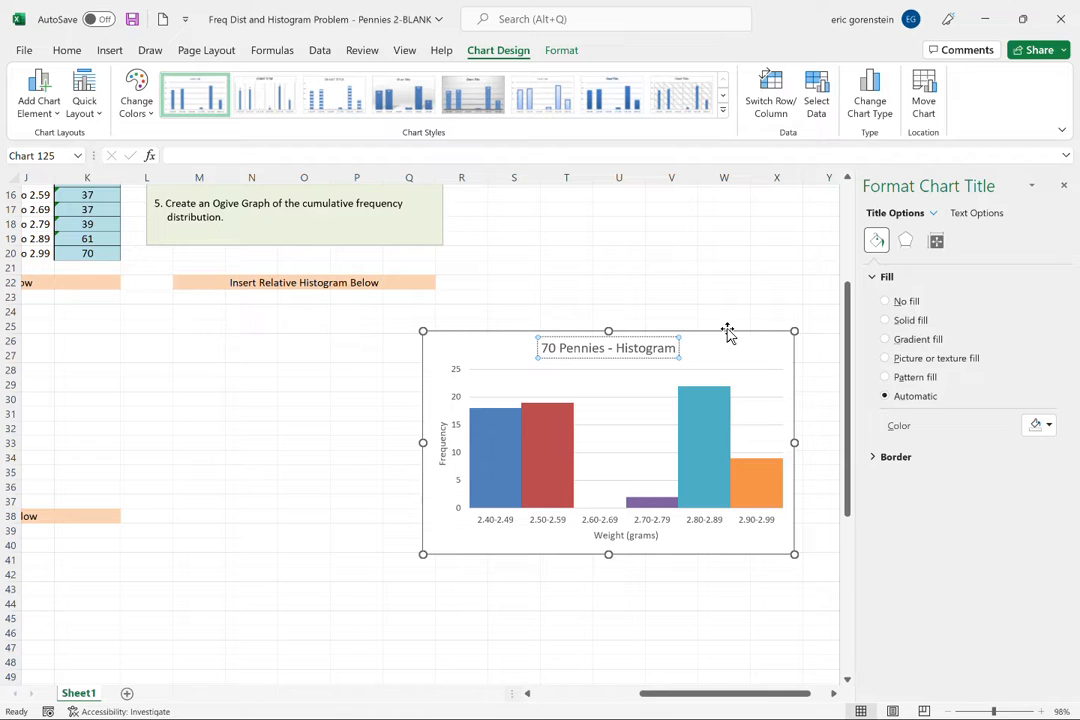
pyautogui.click(362, 382)
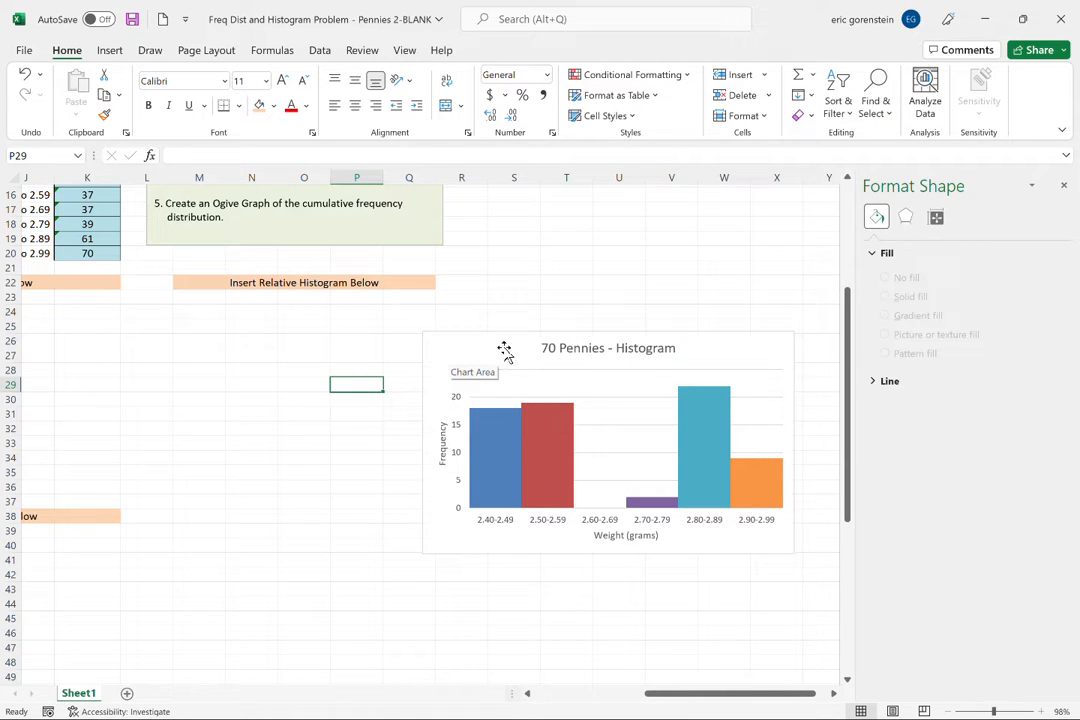
# Fill the frequency histogram's chart area with the lightest purple theme color
pyautogui.click(442, 341)
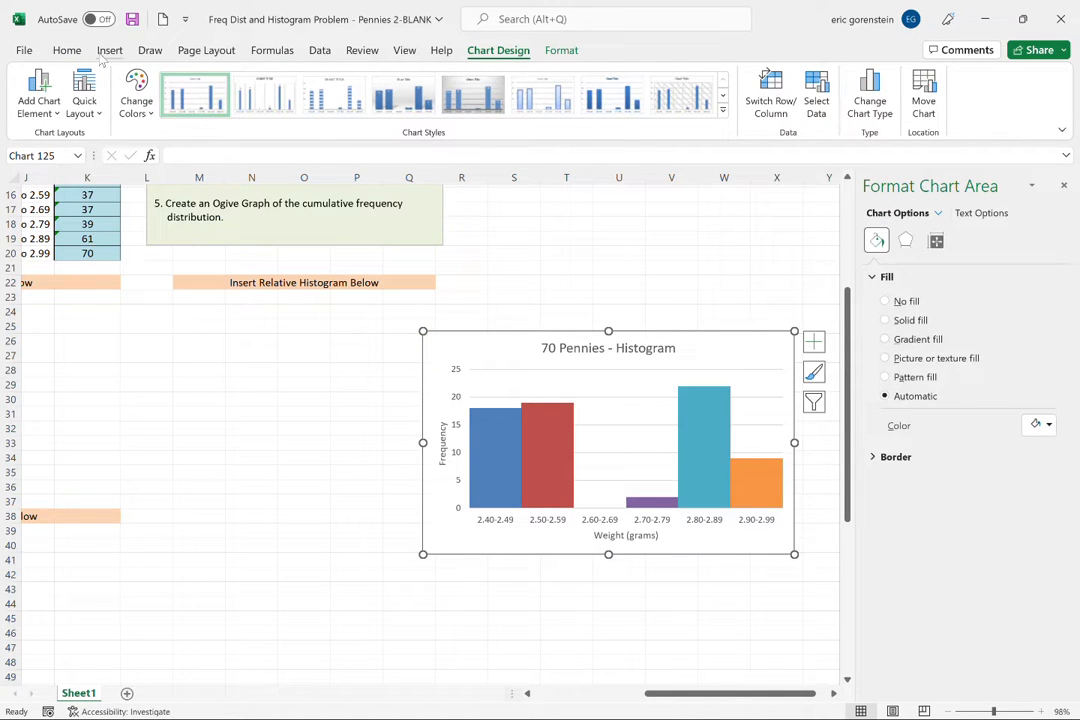
pyautogui.click(64, 50)
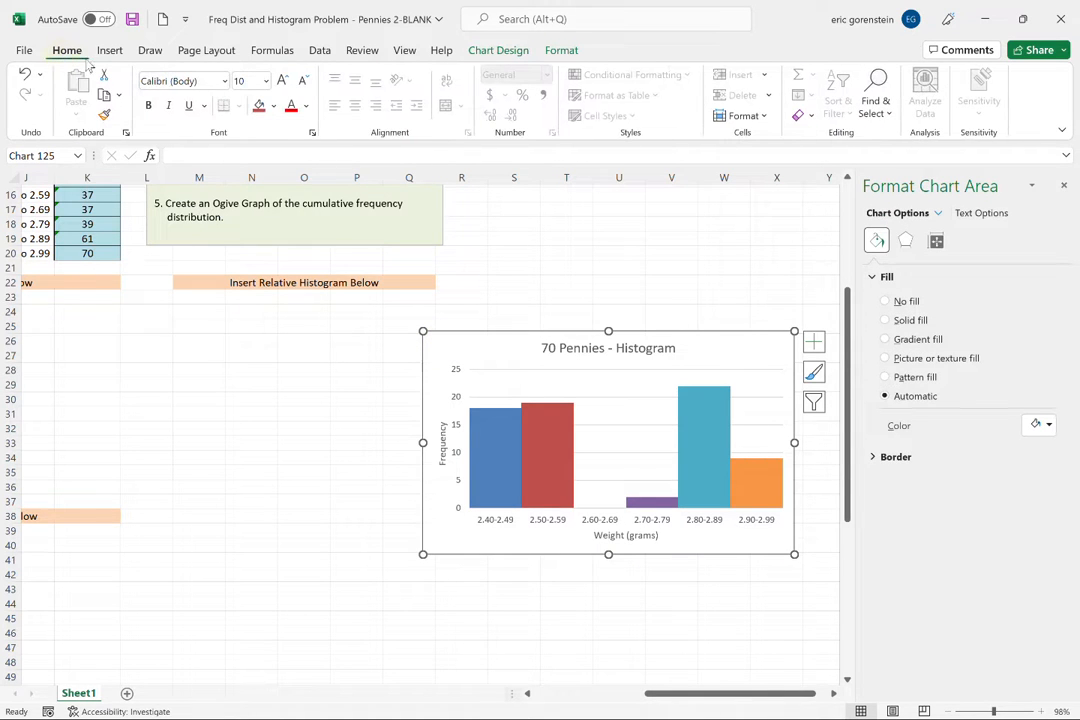
pyautogui.click(273, 106)
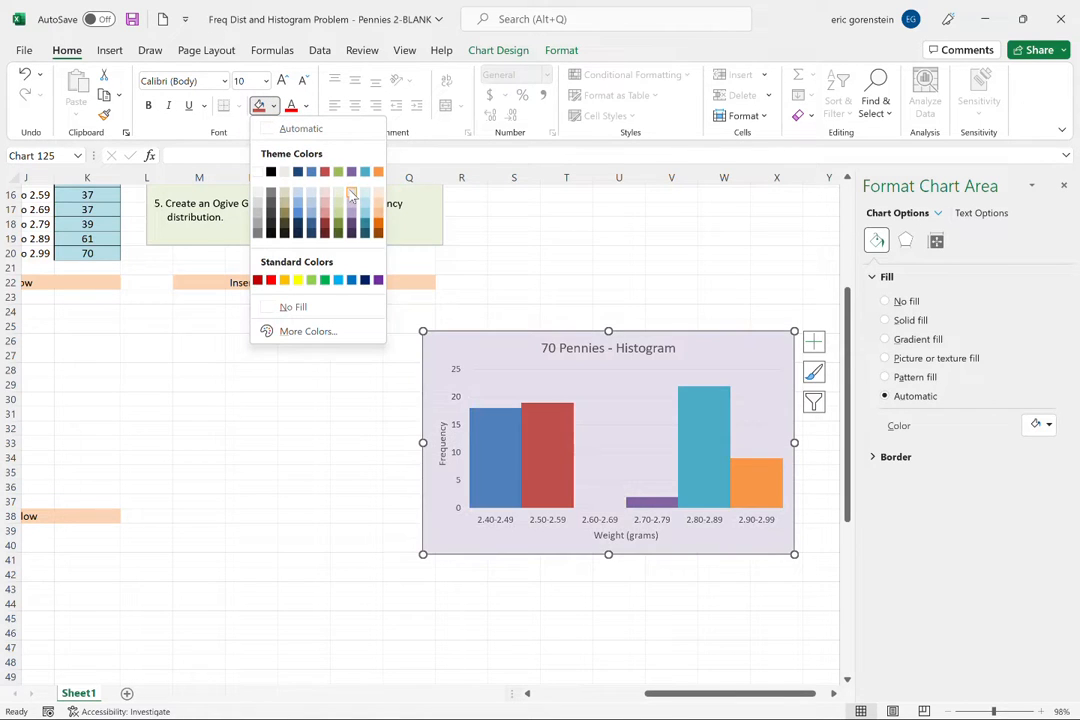
pyautogui.click(351, 195)
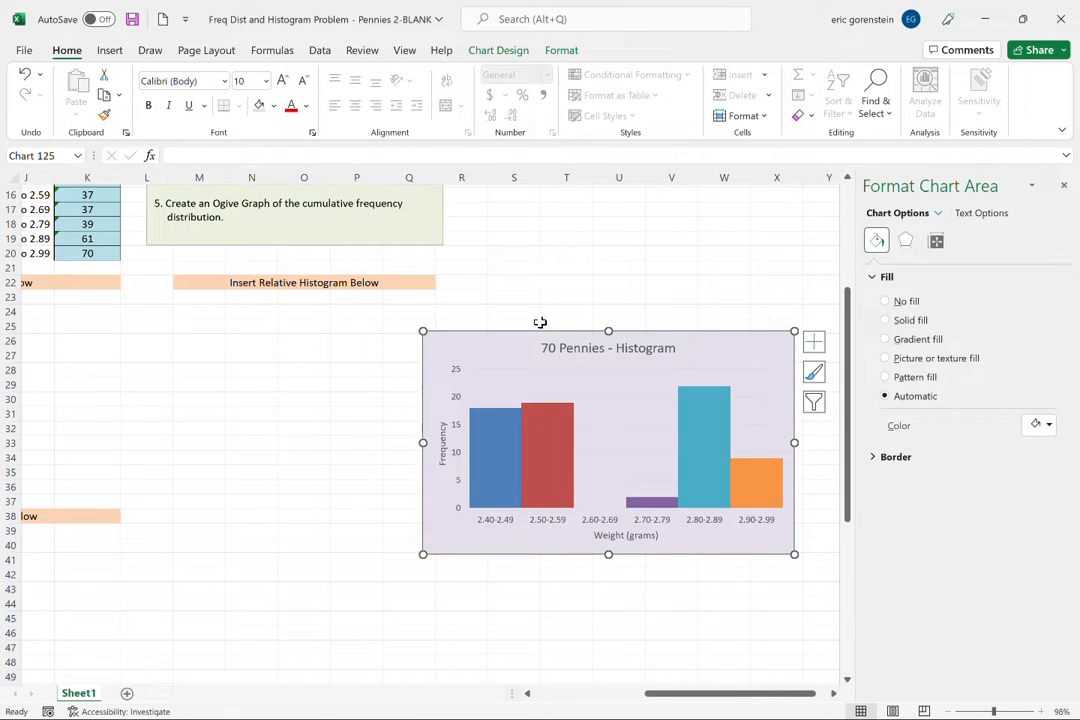
pyautogui.click(537, 316)
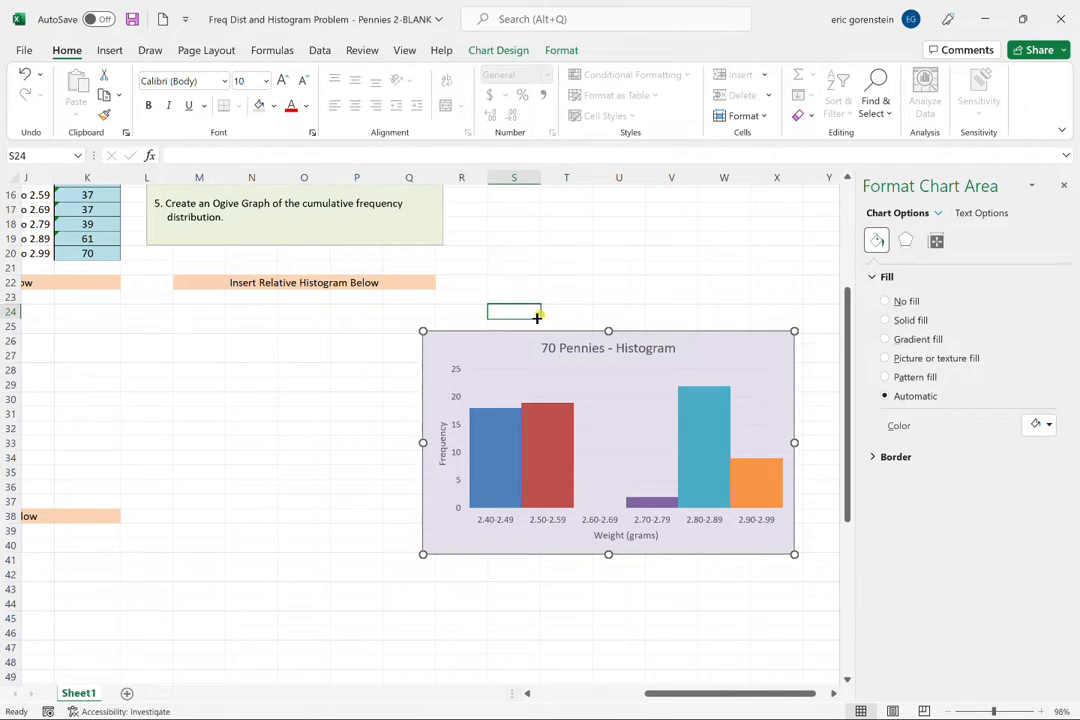
# Shrink the histogram, close the formatting pane and place the chart beneath the "Insert Histogram Below" heading, spanning about rows 23 to 36
pyautogui.click(722, 539)
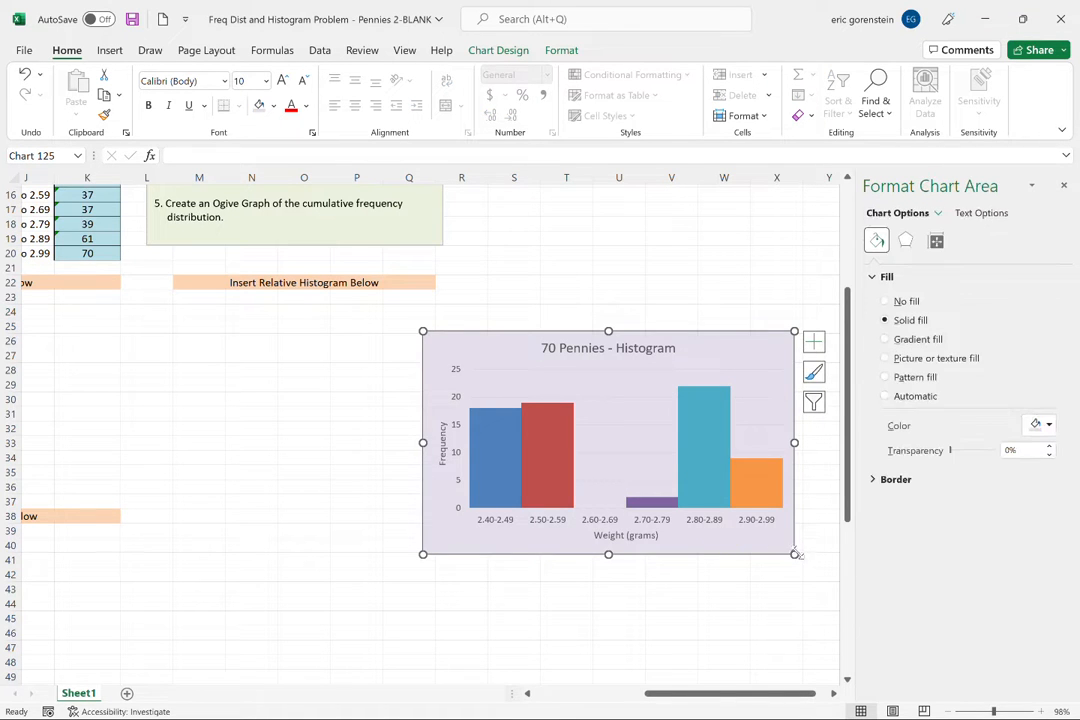
pyautogui.moveTo(795, 555); pyautogui.dragTo(766, 531)
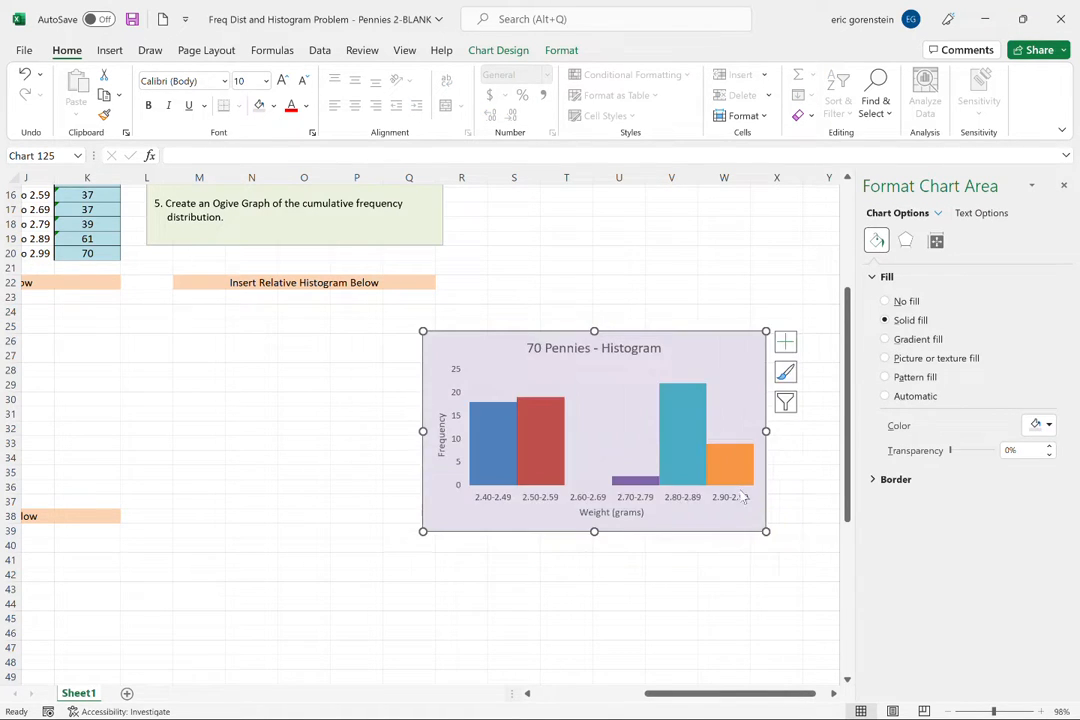
pyautogui.moveTo(687, 345); pyautogui.dragTo(324, 329)
pyautogui.click(1062, 188)
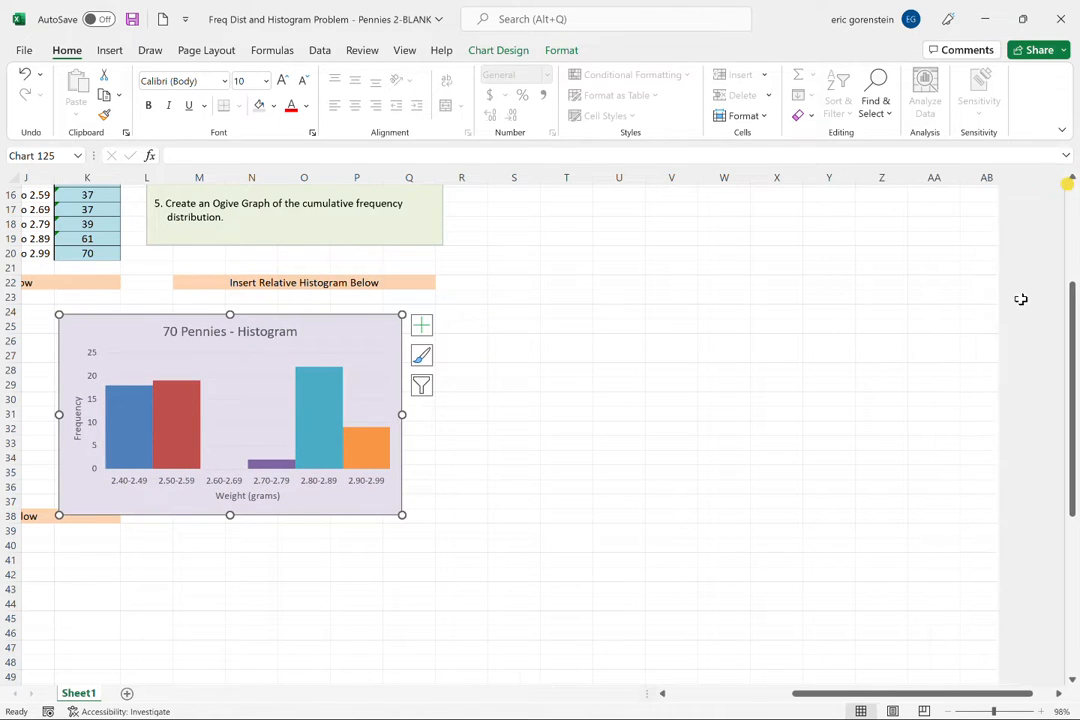
pyautogui.hscroll(-5, 1040, 311)
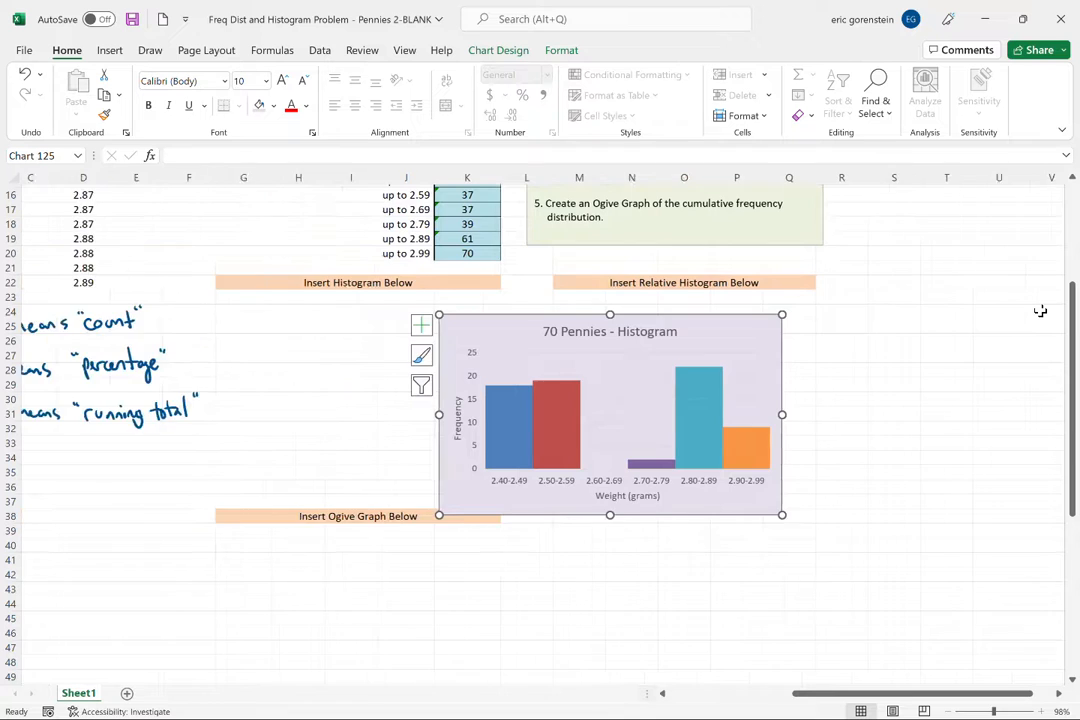
pyautogui.hscroll(1, 1040, 311)
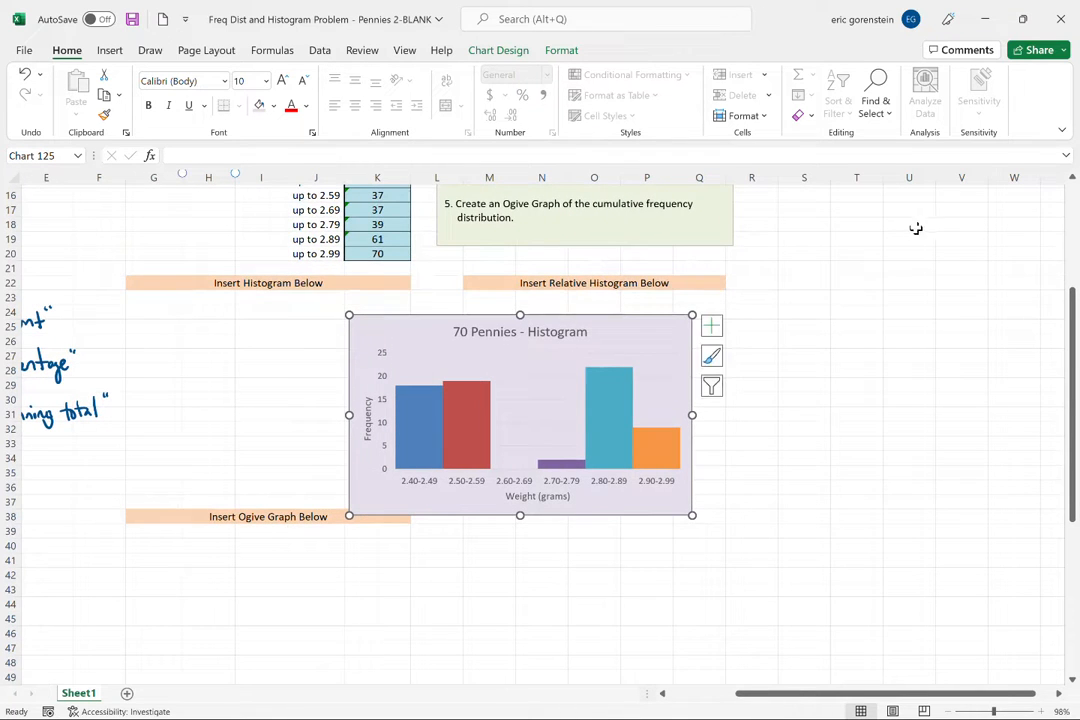
pyautogui.moveTo(632, 322); pyautogui.dragTo(386, 306)
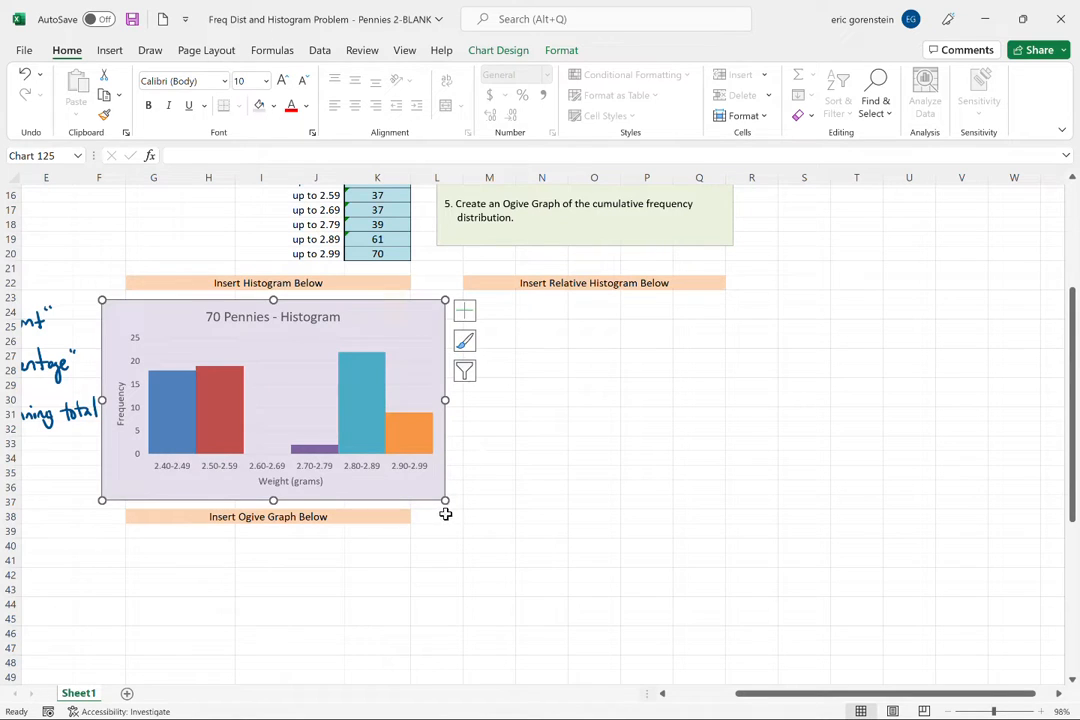
pyautogui.moveTo(445, 502); pyautogui.dragTo(429, 492)
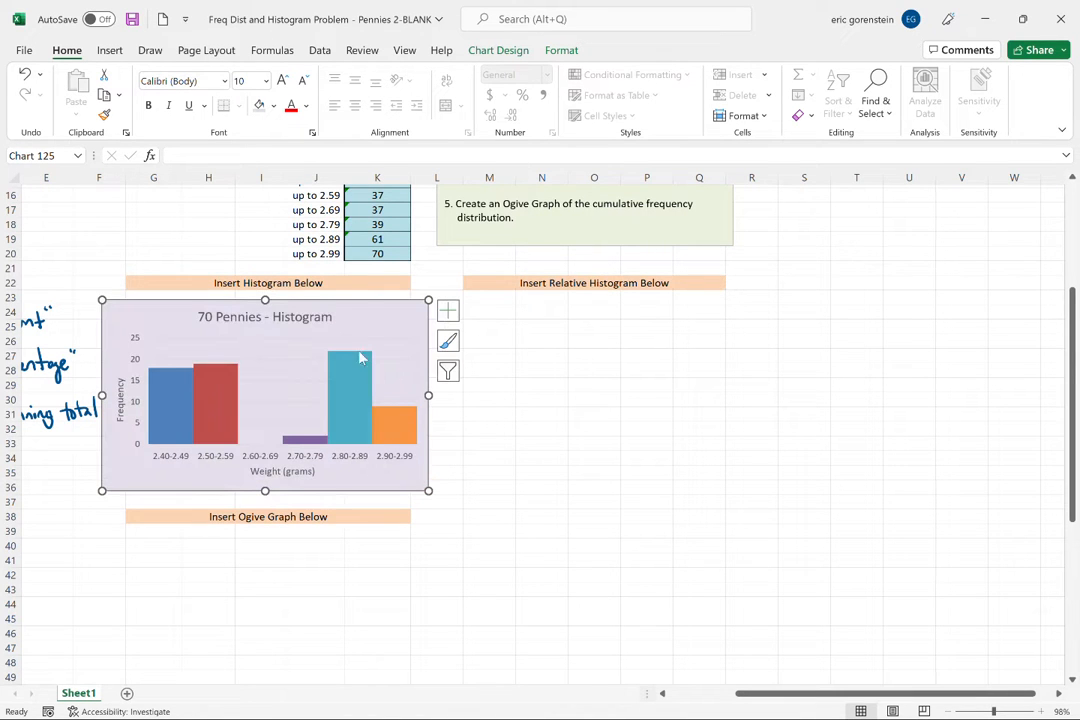
pyautogui.moveTo(357, 311); pyautogui.dragTo(361, 311)
pyautogui.moveTo(207, 648); pyautogui.dragTo(262, 648)
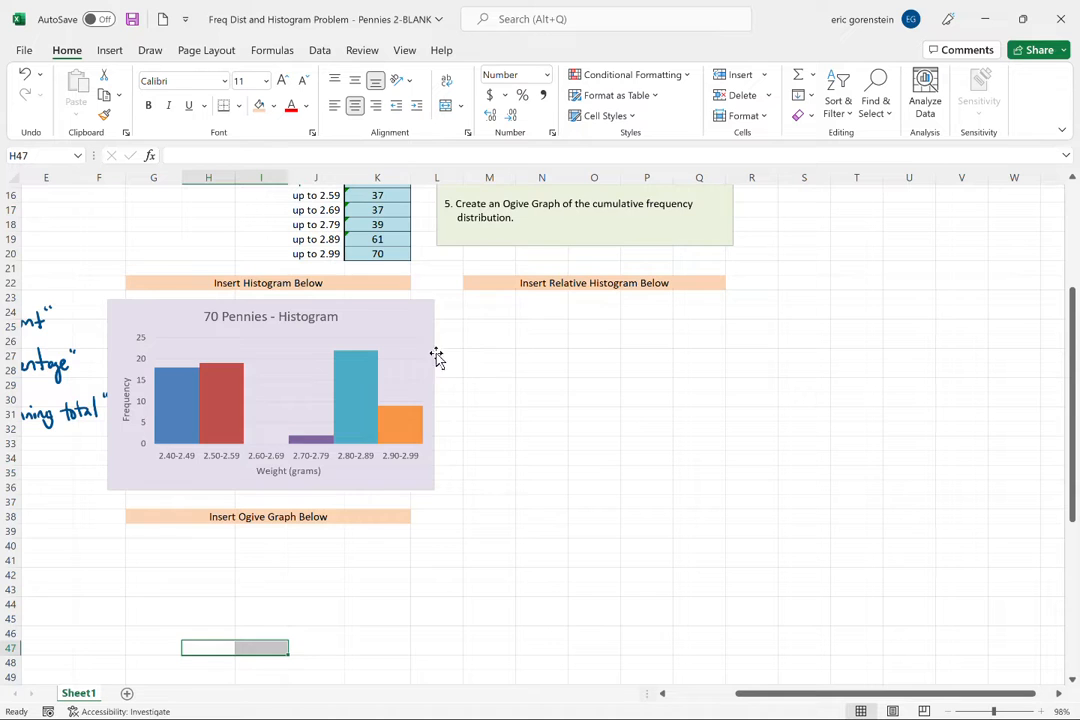
# Insert a 2-D clustered column chart of the relative frequency table J4:K9 and move it to about columns L to S, rows 15 to 30
pyautogui.scroll(4, 520, 372)
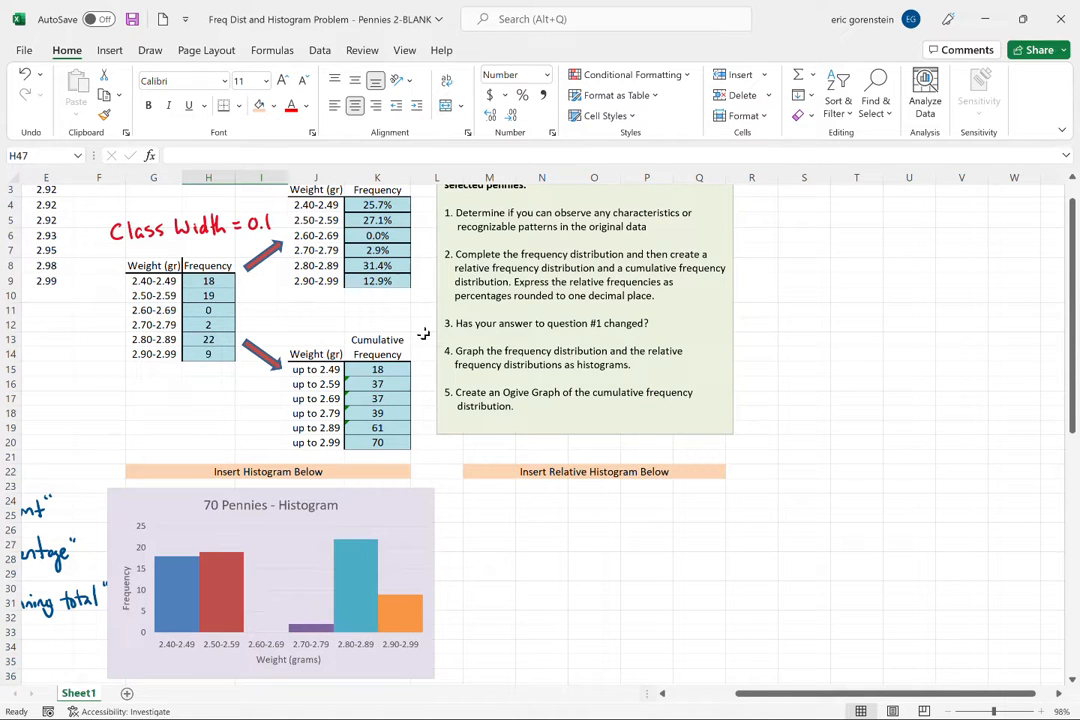
pyautogui.scroll(1, 358, 293)
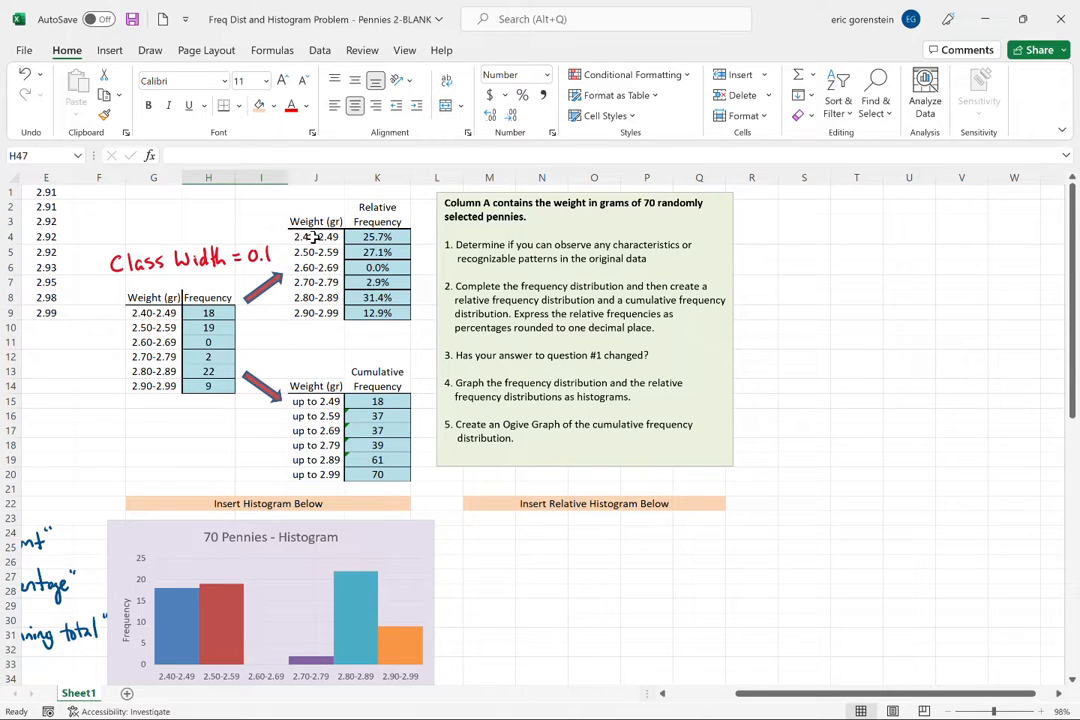
pyautogui.click(312, 237)
pyautogui.moveTo(322, 240); pyautogui.dragTo(381, 311)
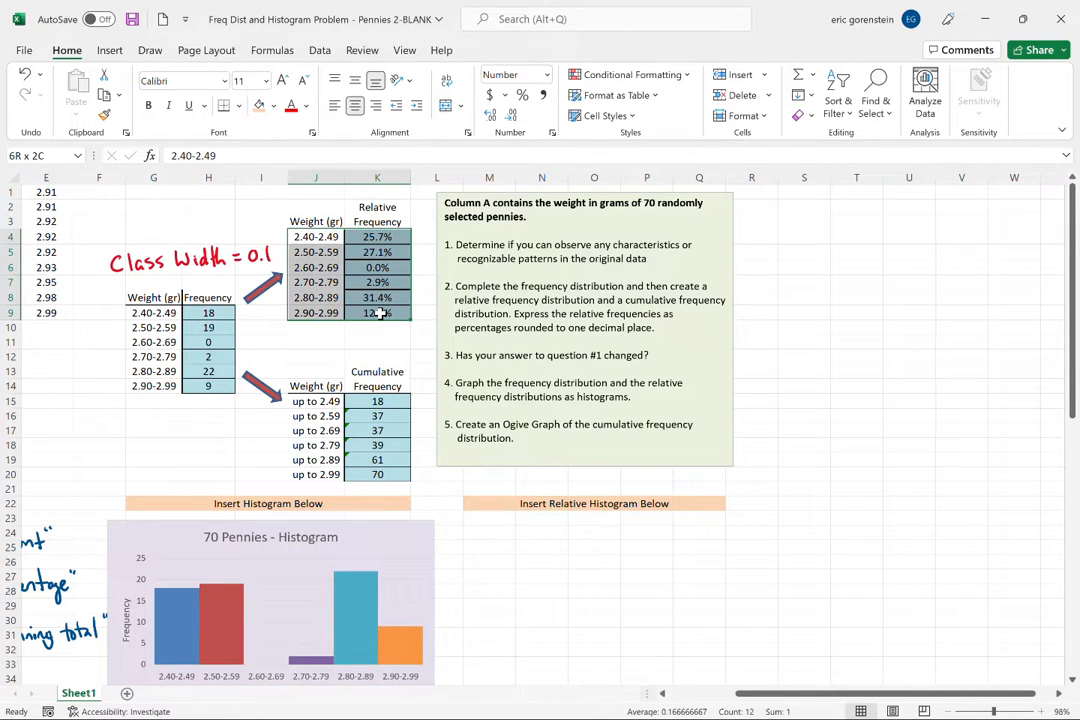
pyautogui.click(110, 50)
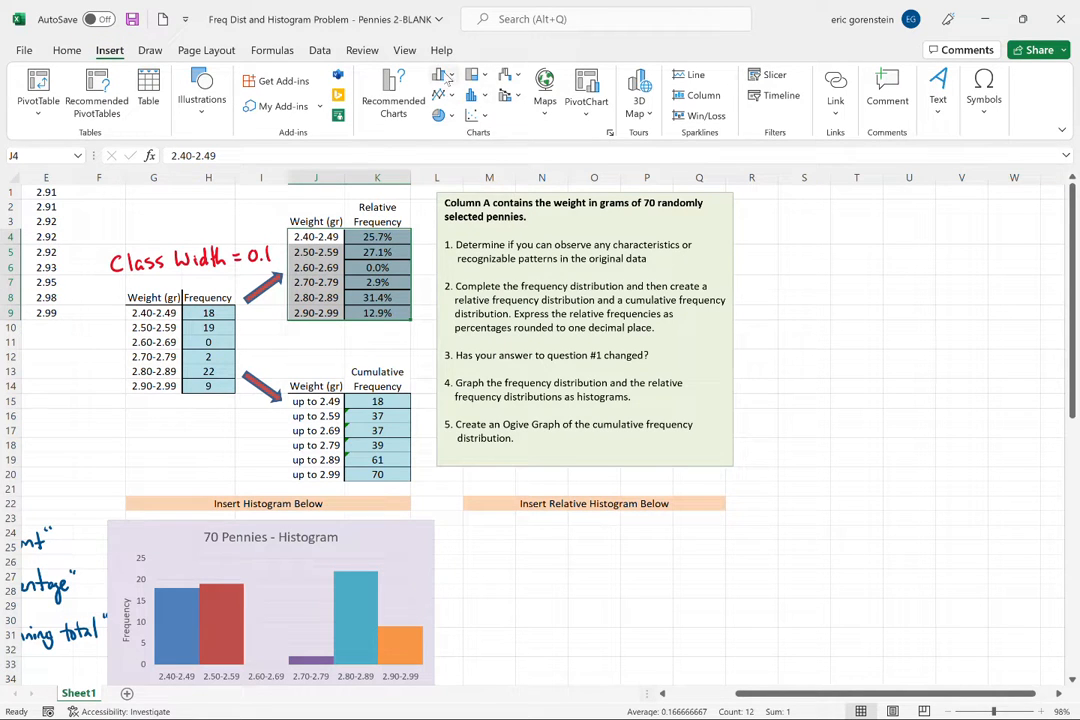
pyautogui.click(441, 75)
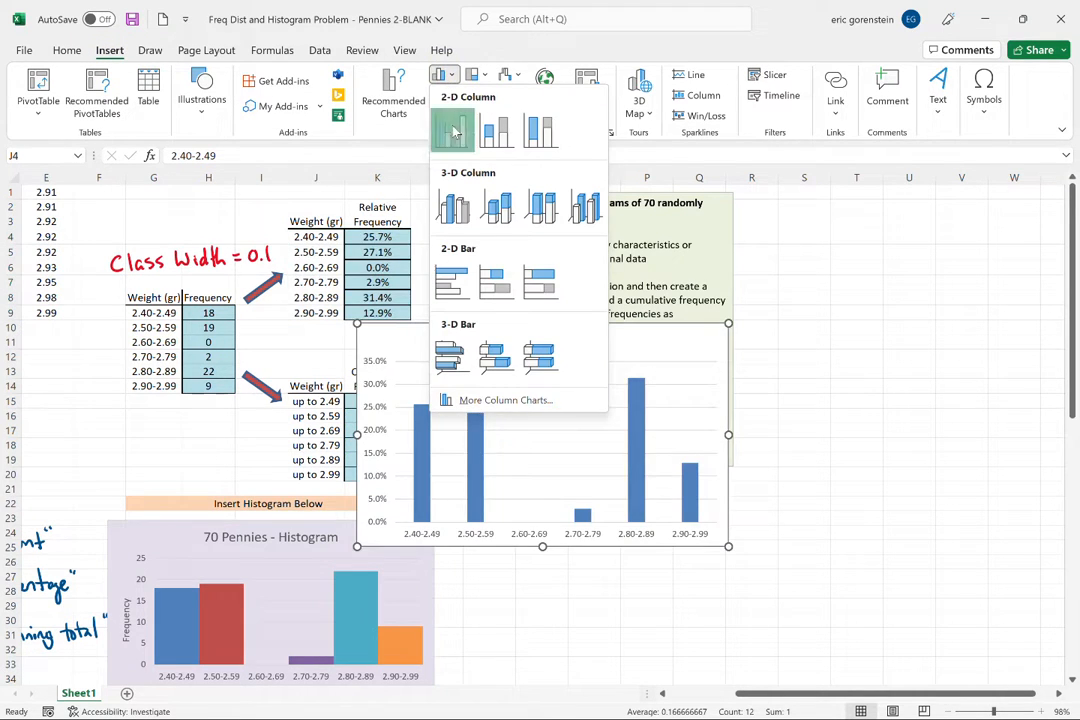
pyautogui.click(451, 128)
pyautogui.moveTo(578, 343); pyautogui.dragTo(679, 420)
# Set the relative frequency chart's gap width to 0% and vary its column colors by point, then close the formatting pane
pyautogui.click(740, 518)
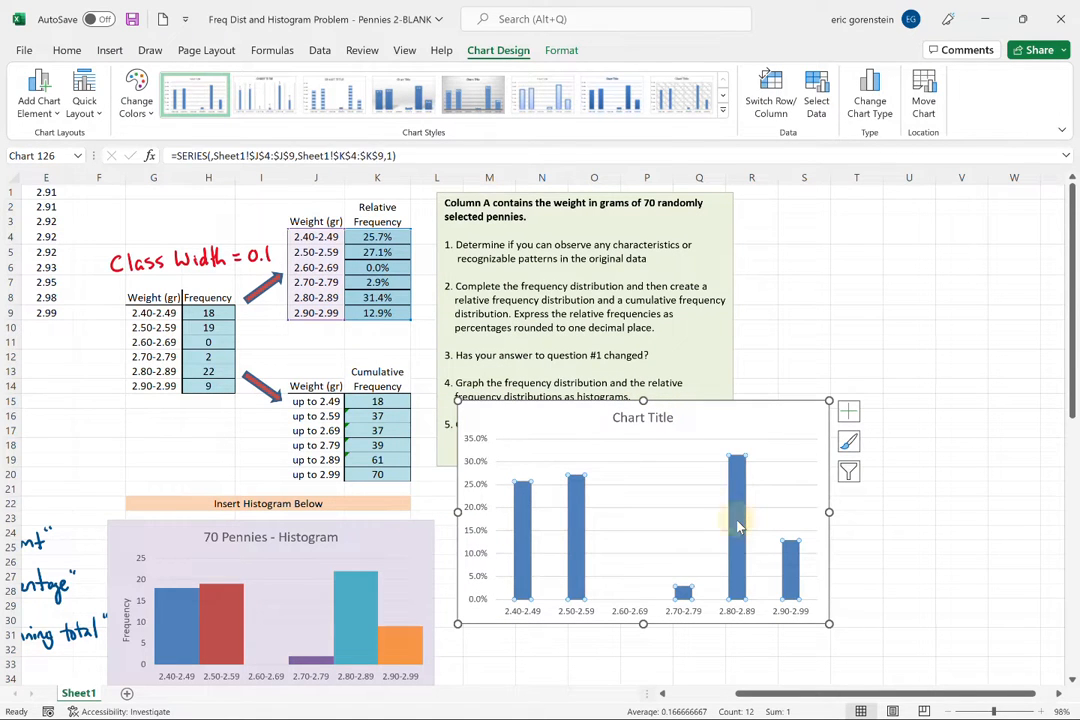
pyautogui.rightClick(740, 524)
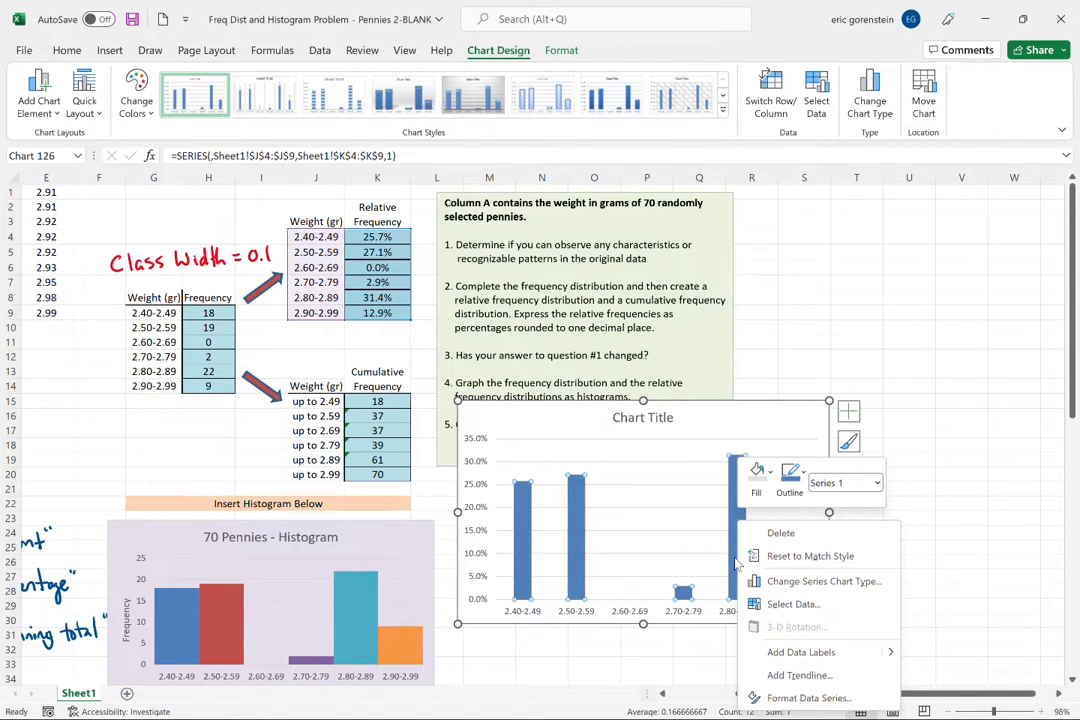
pyautogui.click(786, 700)
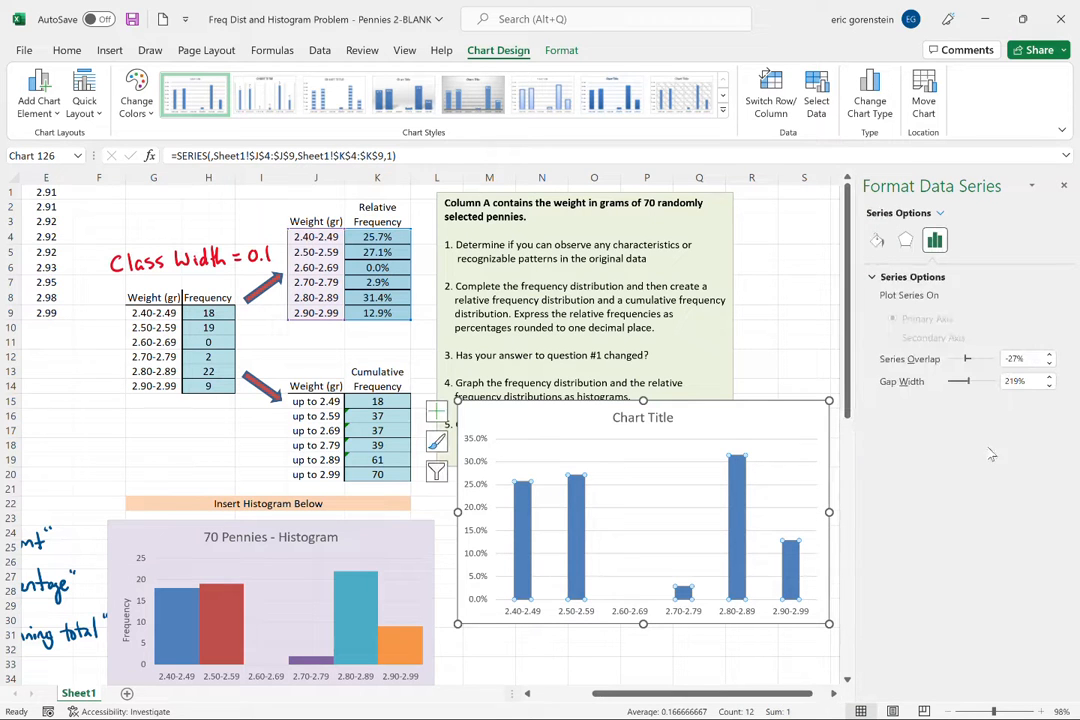
pyautogui.moveTo(967, 388); pyautogui.dragTo(921, 394)
pyautogui.click(740, 497)
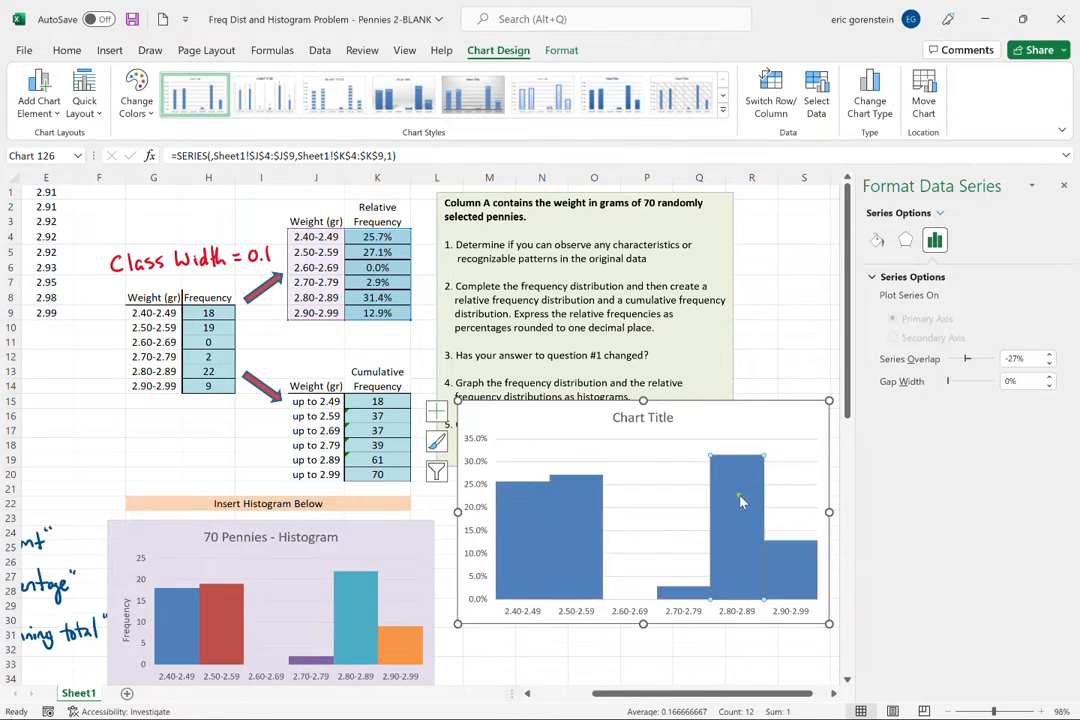
pyautogui.click(876, 241)
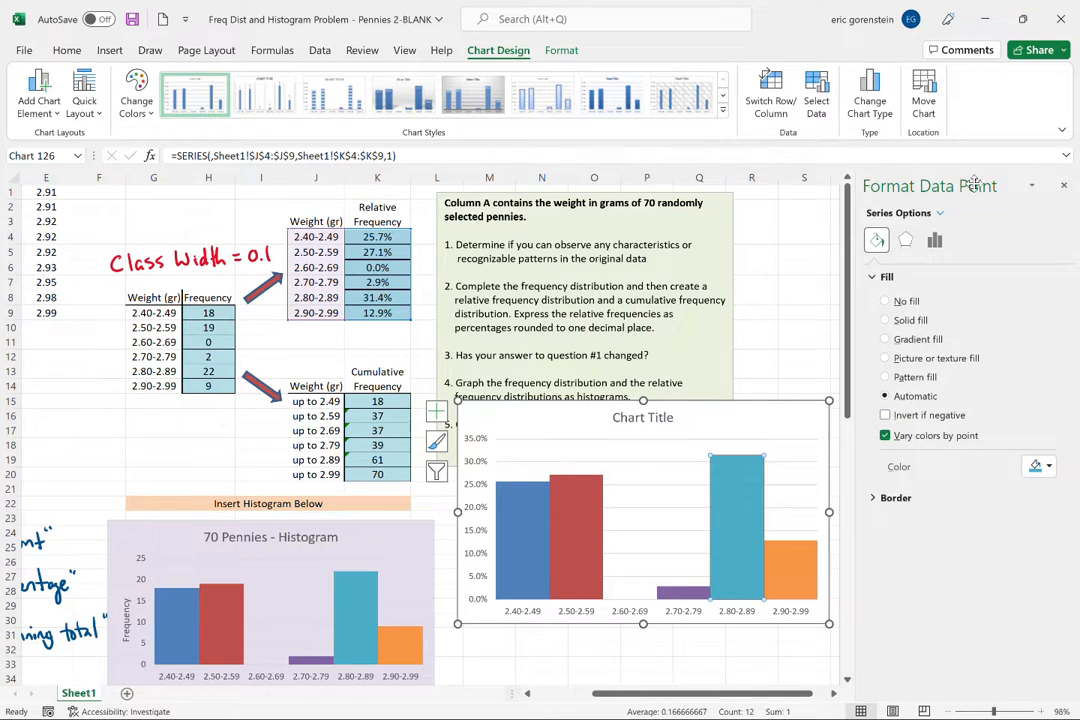
pyautogui.click(1063, 185)
# Fill the relative frequency chart's area with the same light purple as the first histogram
pyautogui.click(702, 411)
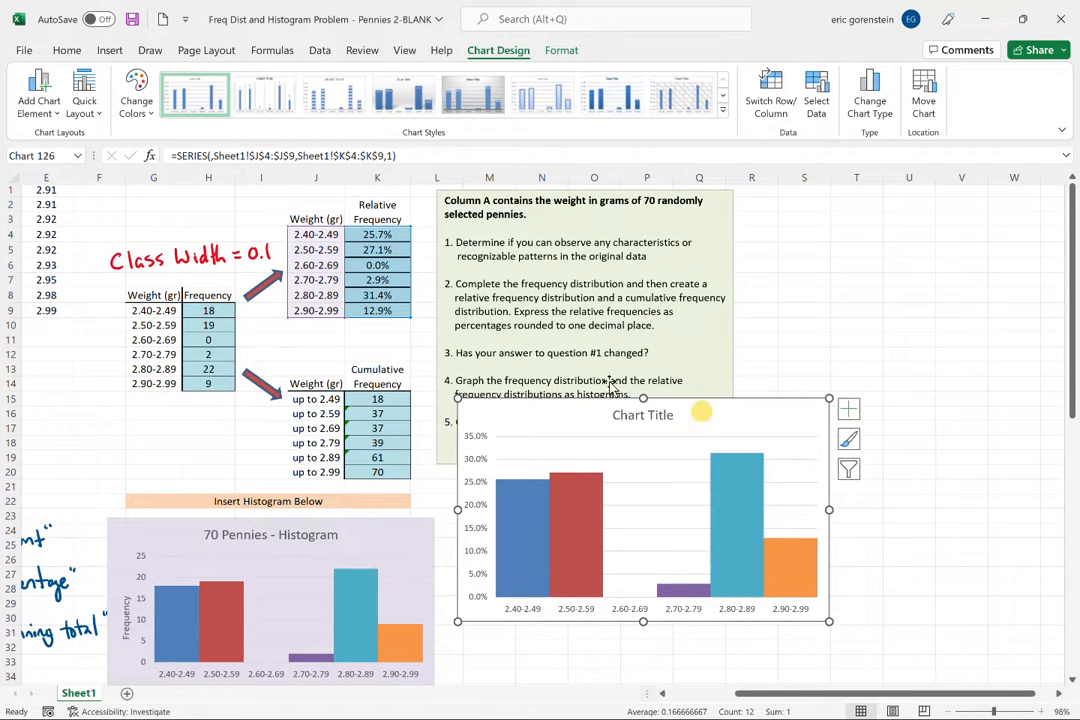
pyautogui.click(64, 52)
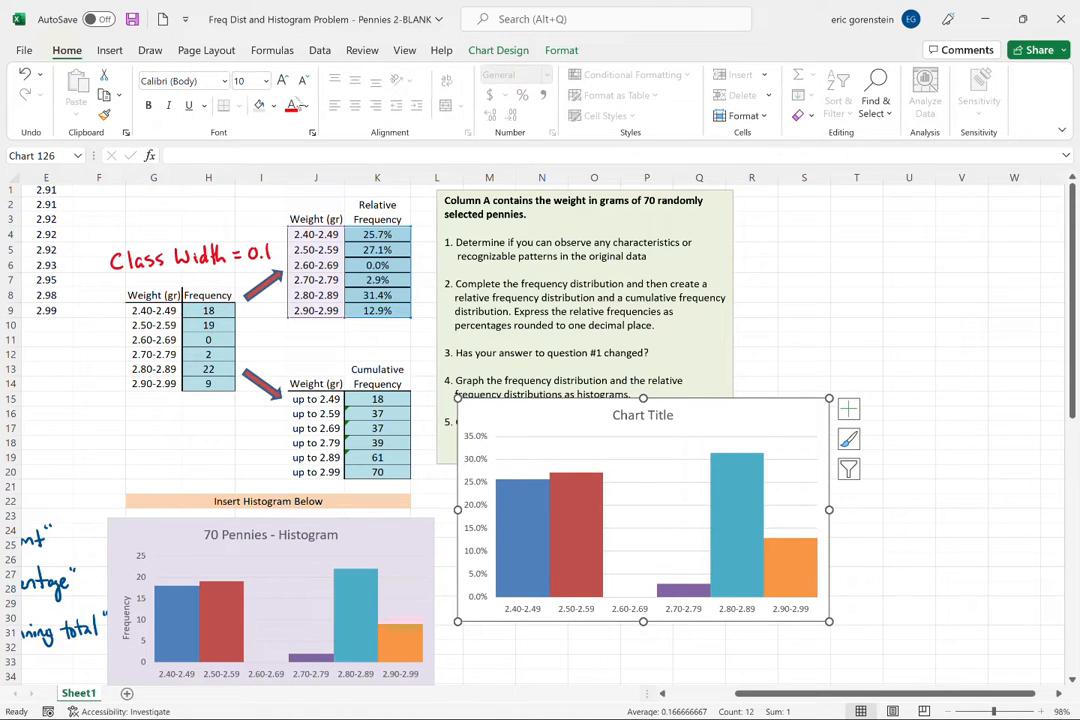
pyautogui.click(259, 106)
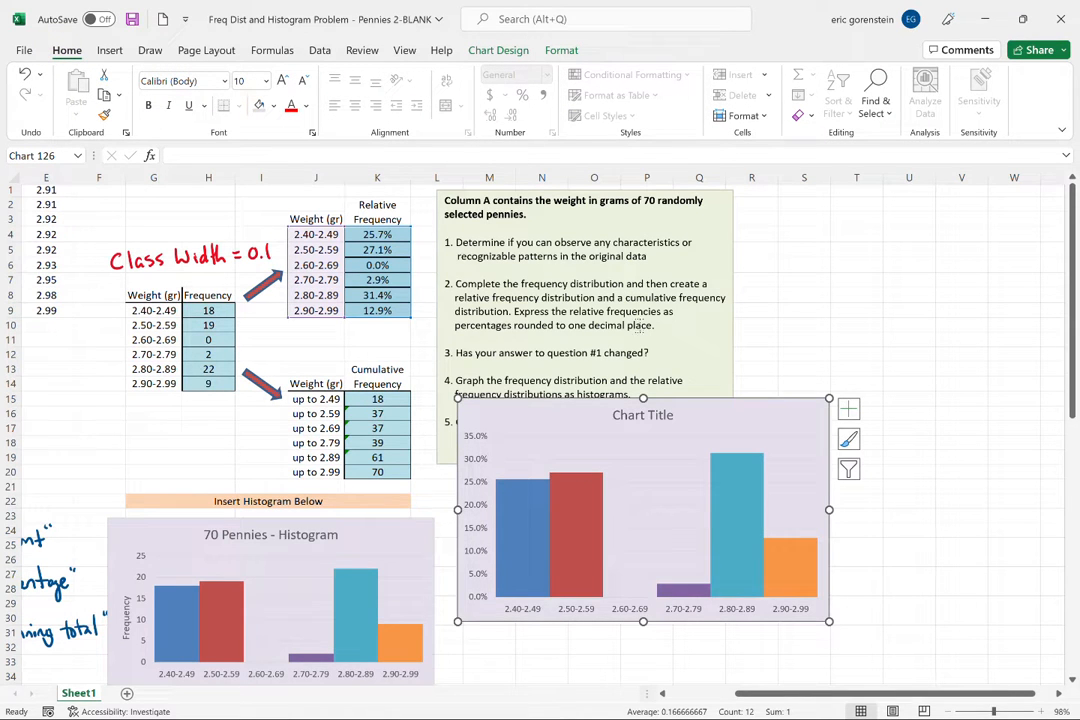
# Add axis titles to the relative frequency chart, label the horizontal axis "Weight (grams)" and close the formatting pane
pyautogui.moveTo(693, 402); pyautogui.dragTo(768, 437)
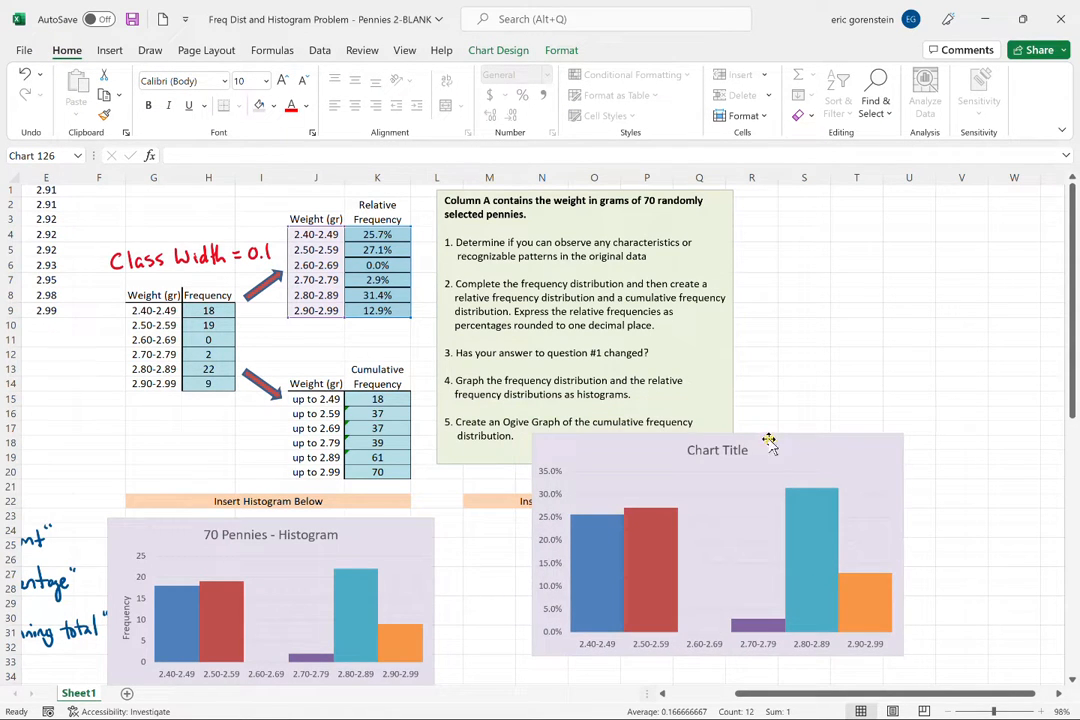
pyautogui.click(923, 444)
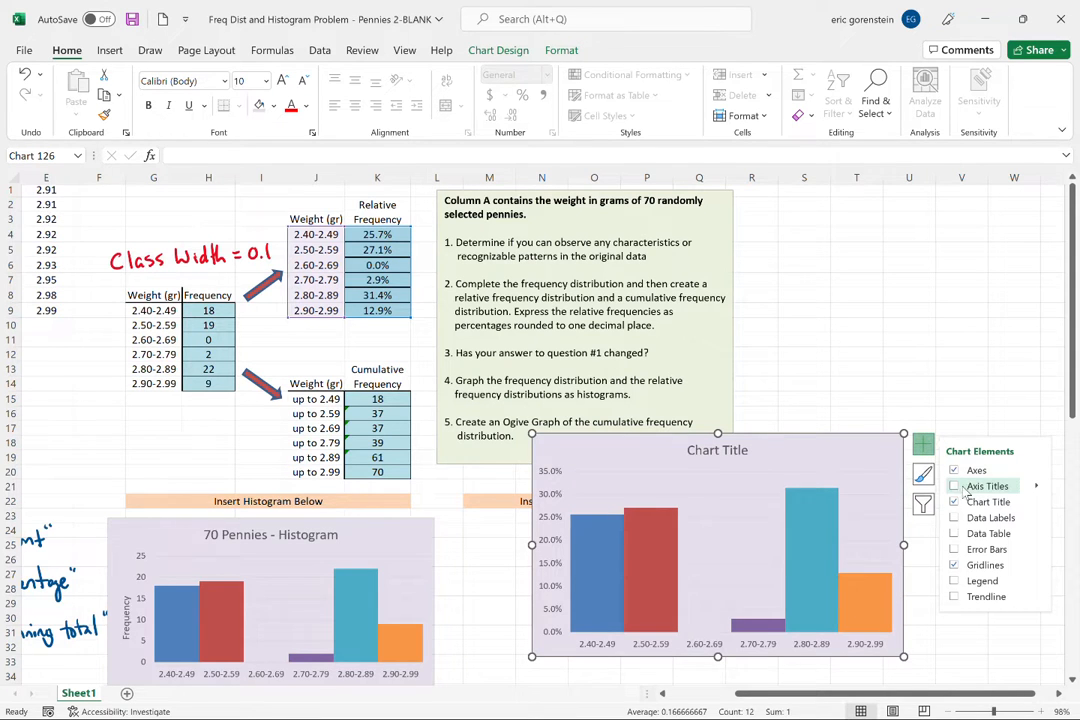
pyautogui.click(955, 486)
pyautogui.doubleClick(742, 637)
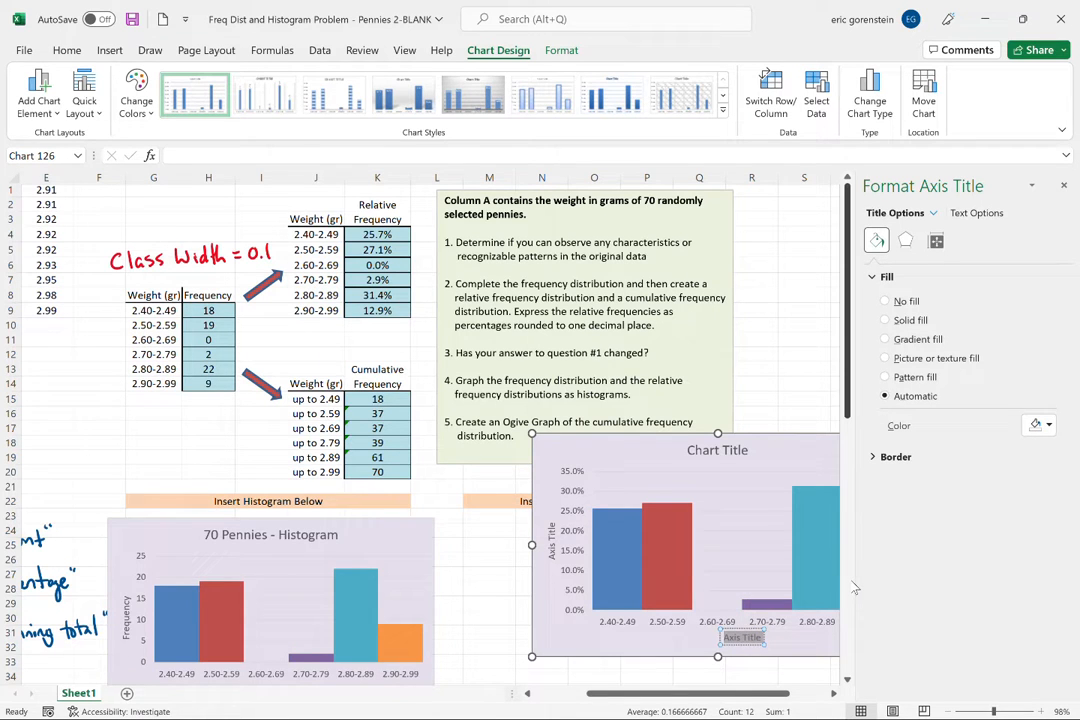
pyautogui.write('Weigt')
pyautogui.press('BackSpace')
pyautogui.press('BackSpace')
pyautogui.write('ght (grams)')
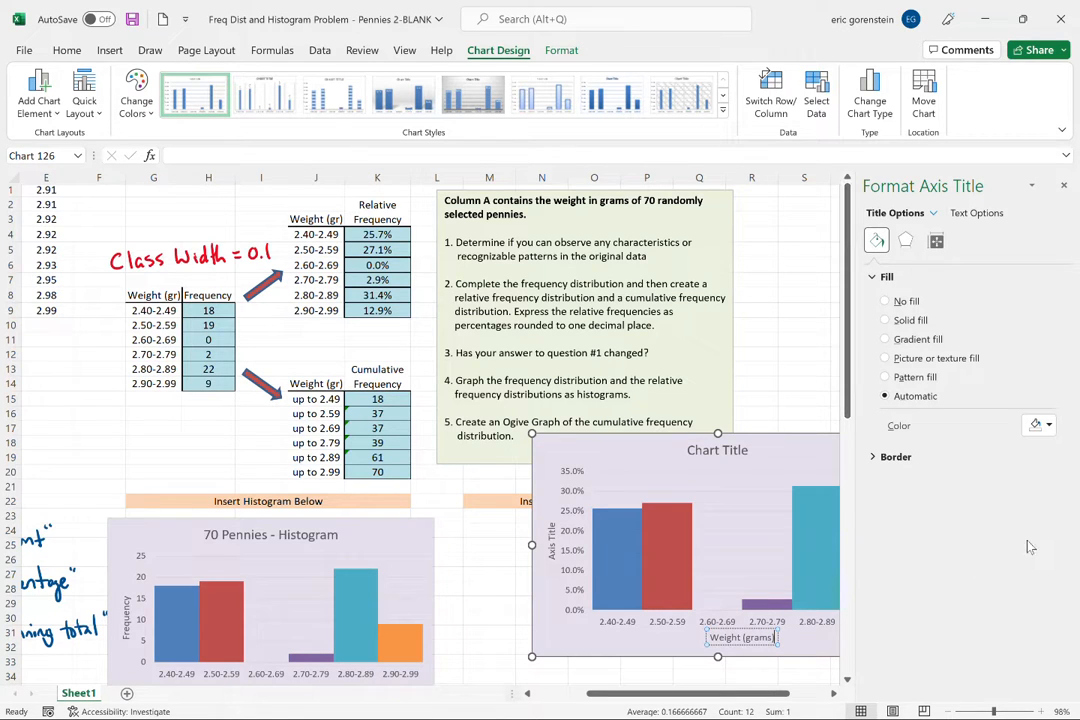
pyautogui.click(759, 448)
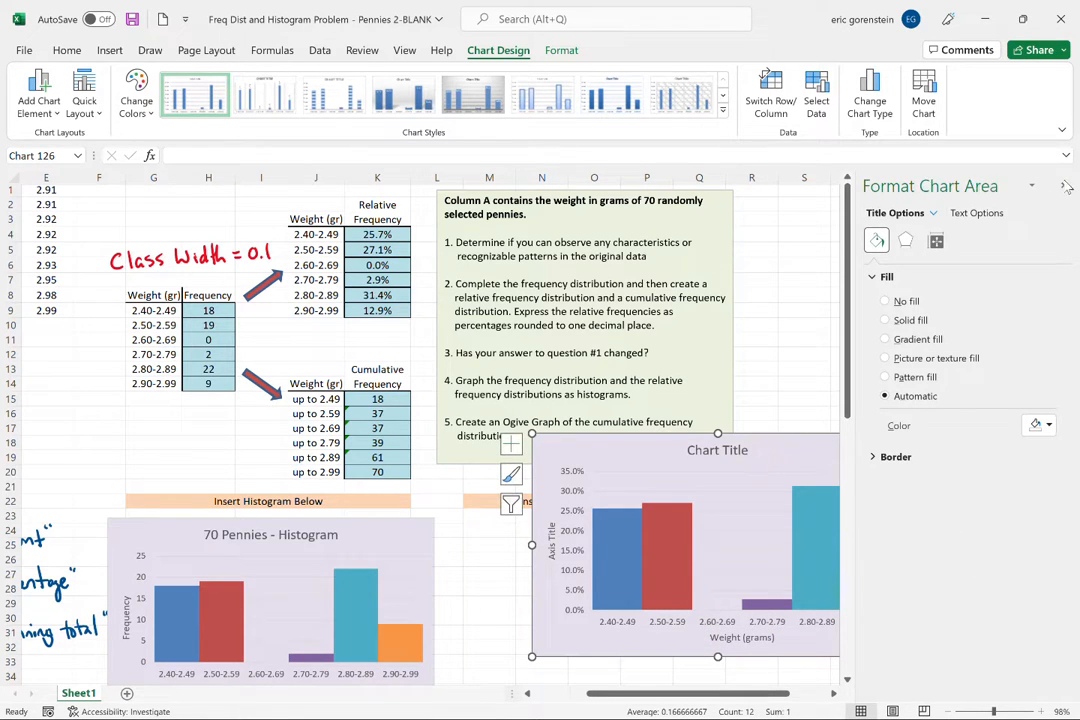
pyautogui.click(1064, 185)
# Title the relative frequency chart "70 Pennies - Relative Histogram" and close the formatting pane
pyautogui.doubleClick(714, 450)
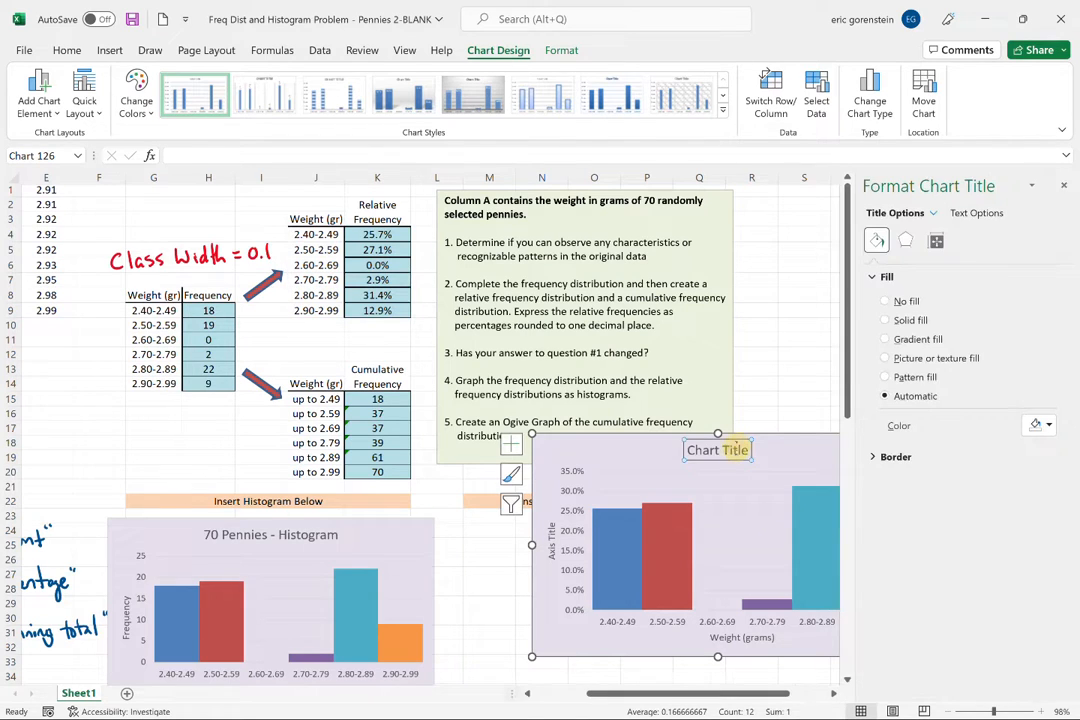
pyautogui.moveTo(689, 448); pyautogui.dragTo(735, 449)
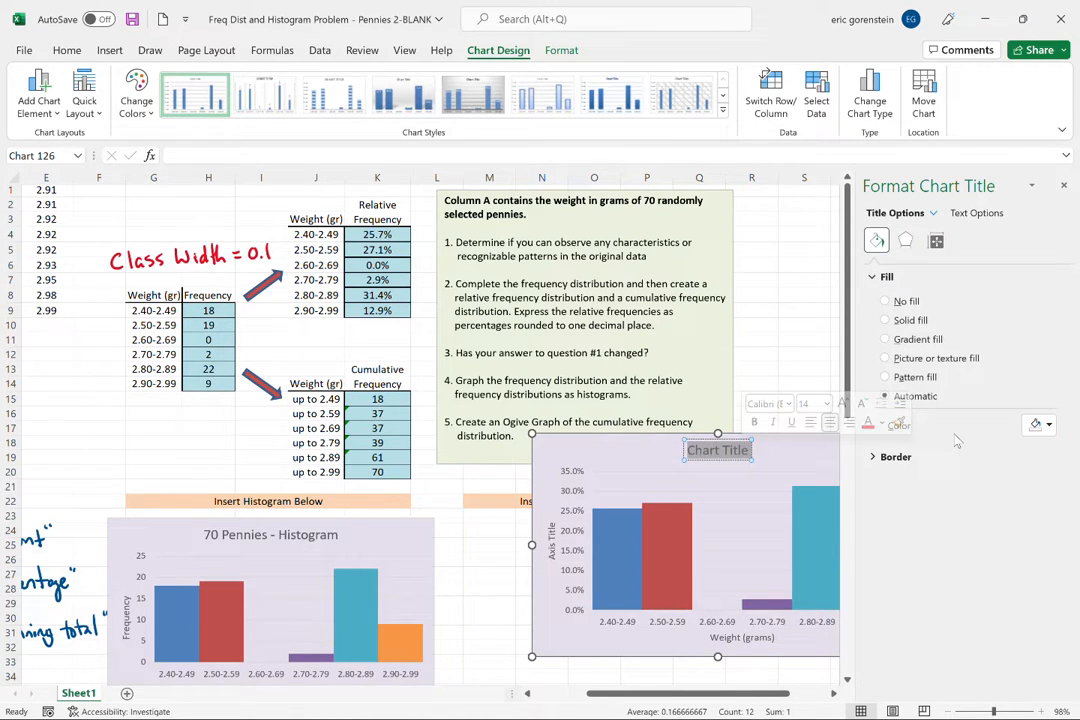
pyautogui.write('70 Pennies - Relative Histogram')
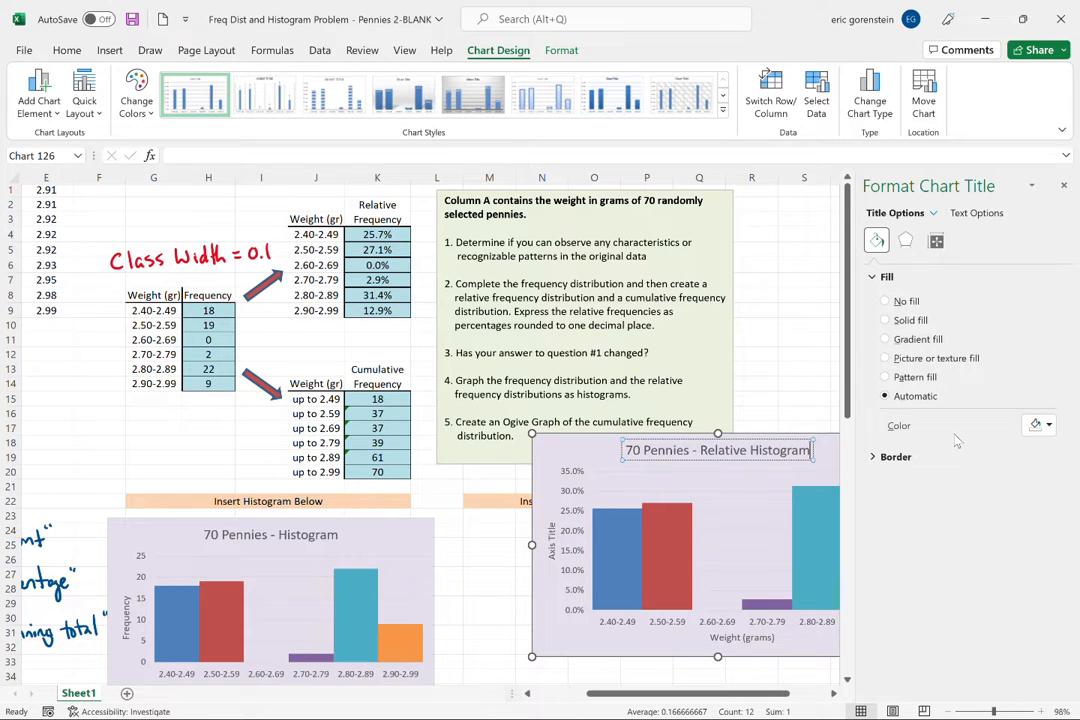
pyautogui.click(1063, 185)
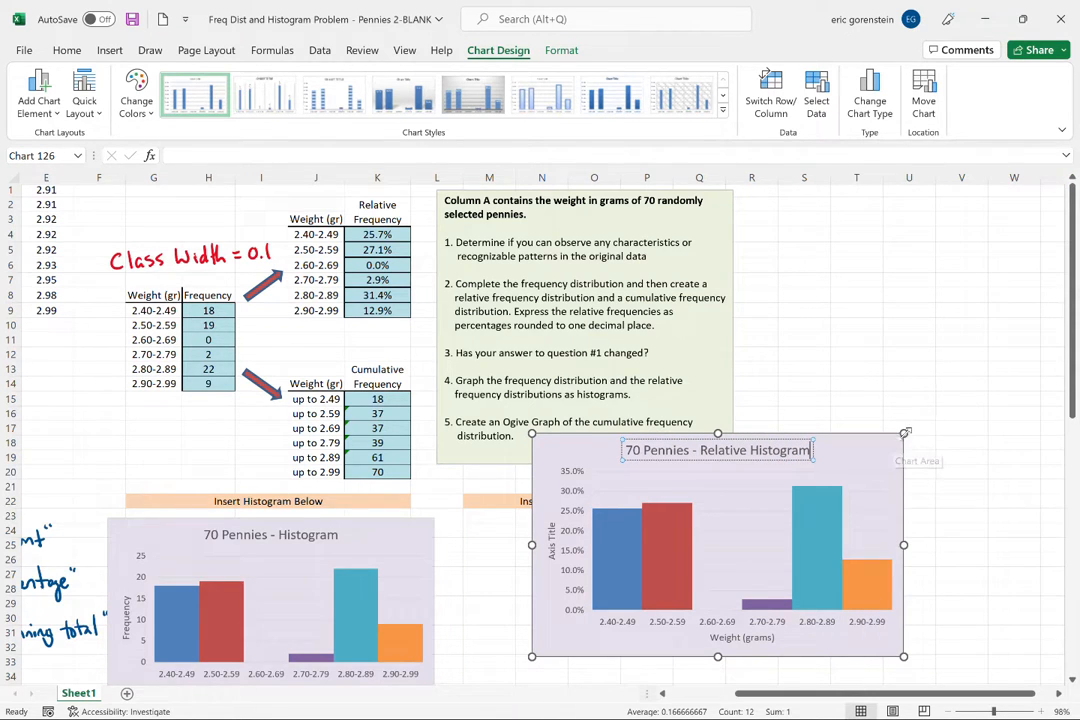
# Shrink the relative histogram and place it beneath the "Insert Relative Histogram Below" heading, spanning about rows 23 to 36
pyautogui.moveTo(895, 440); pyautogui.dragTo(838, 481)
pyautogui.scroll(-3, 942, 457)
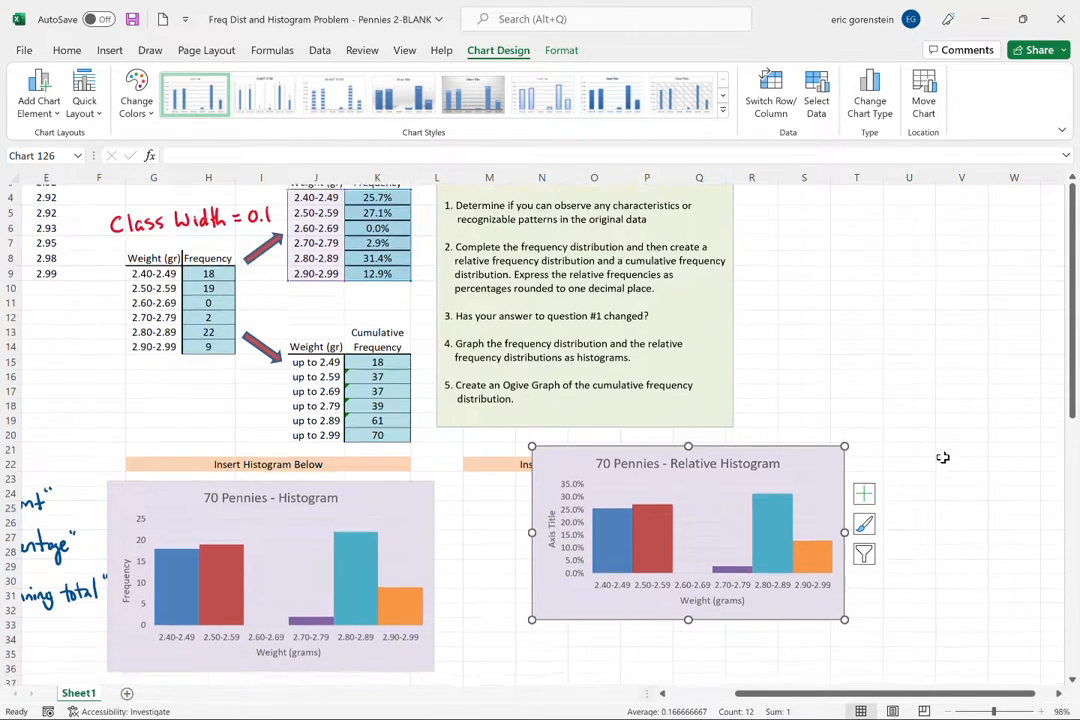
pyautogui.moveTo(796, 336); pyautogui.dragTo(707, 367)
pyautogui.moveTo(758, 536); pyautogui.dragTo(781, 552)
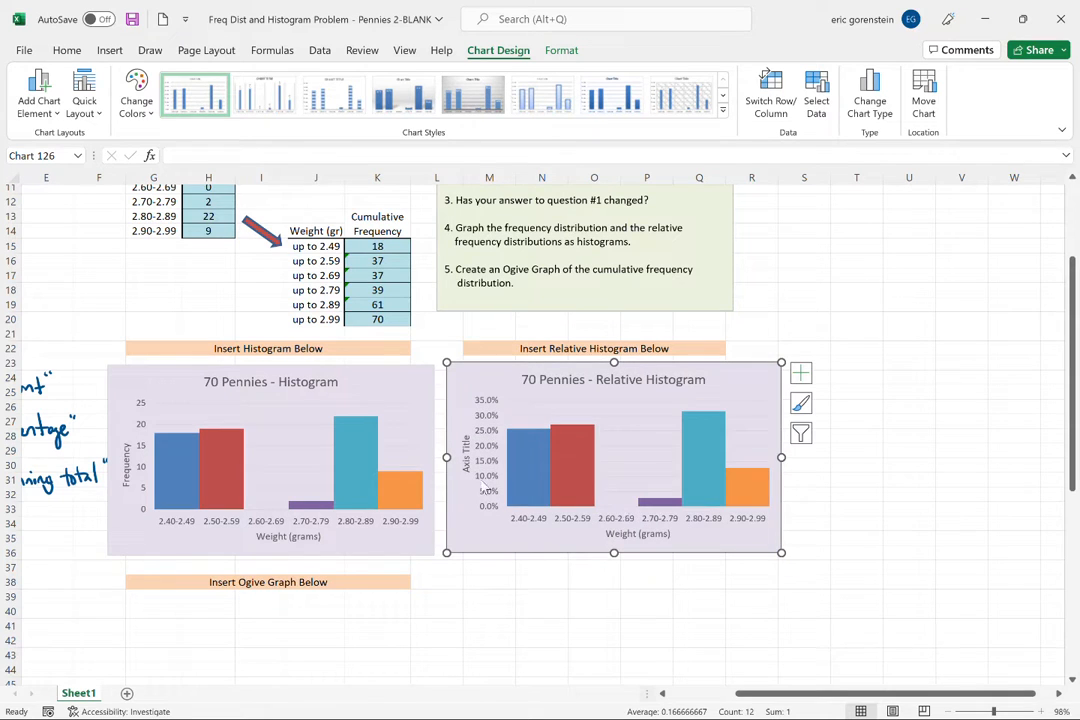
# Label the relative histogram's vertical axis "Relative Frequency" and close the formatting pane
pyautogui.doubleClick(465, 452)
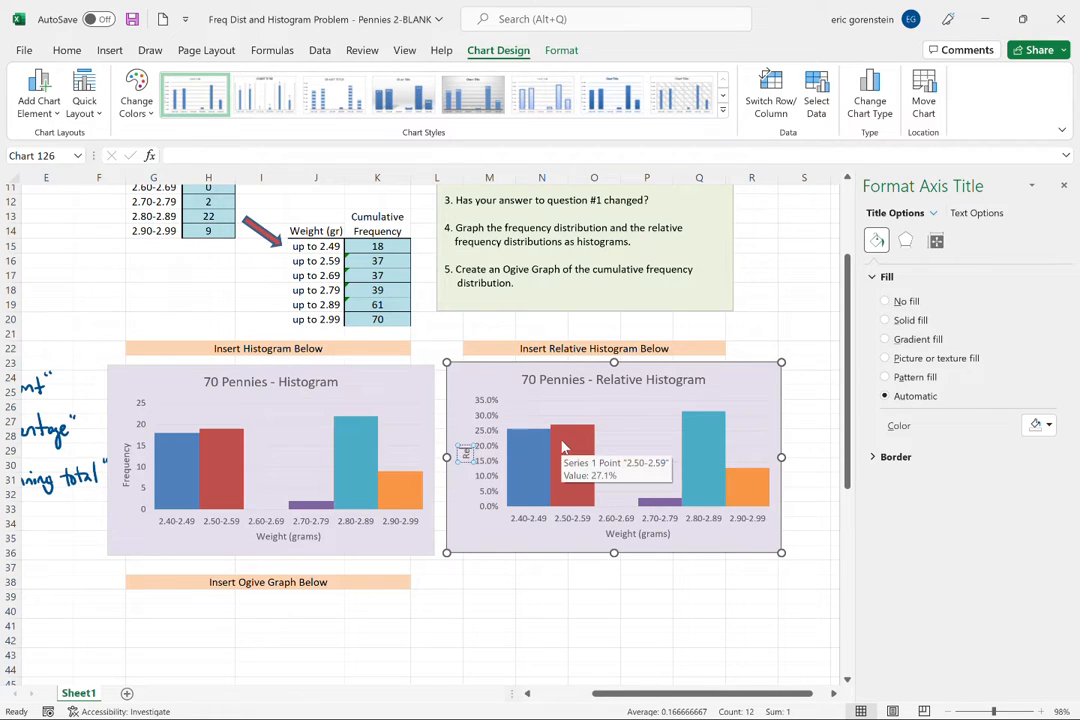
pyautogui.write('ive Frequency')
pyautogui.click(788, 347)
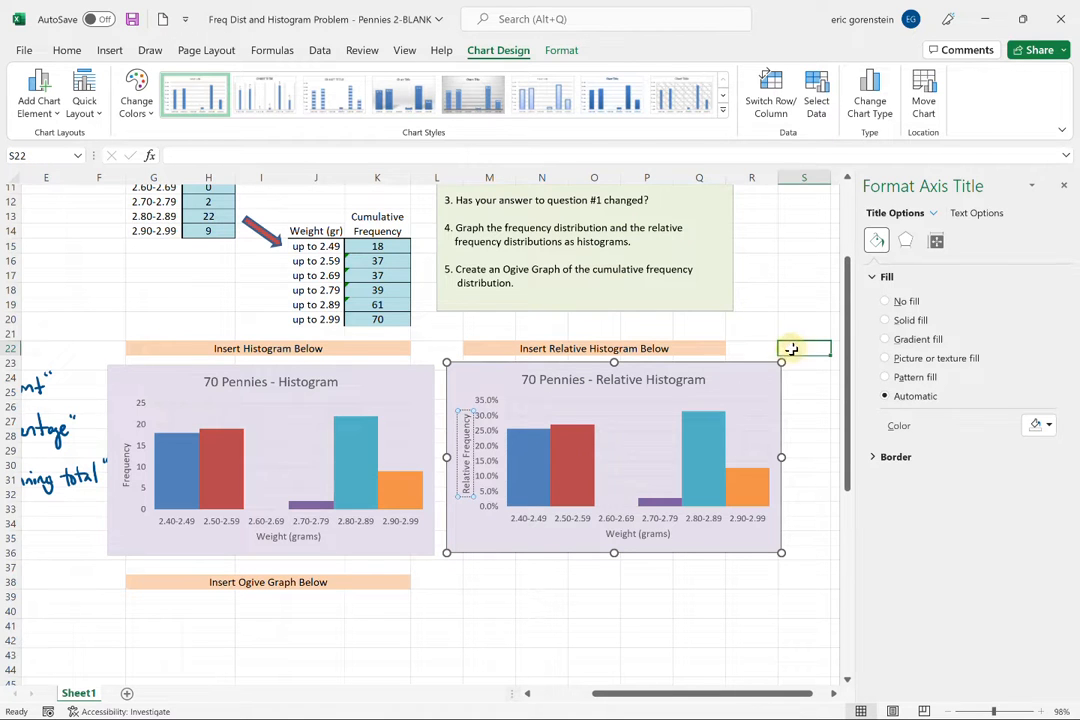
pyautogui.click(1063, 185)
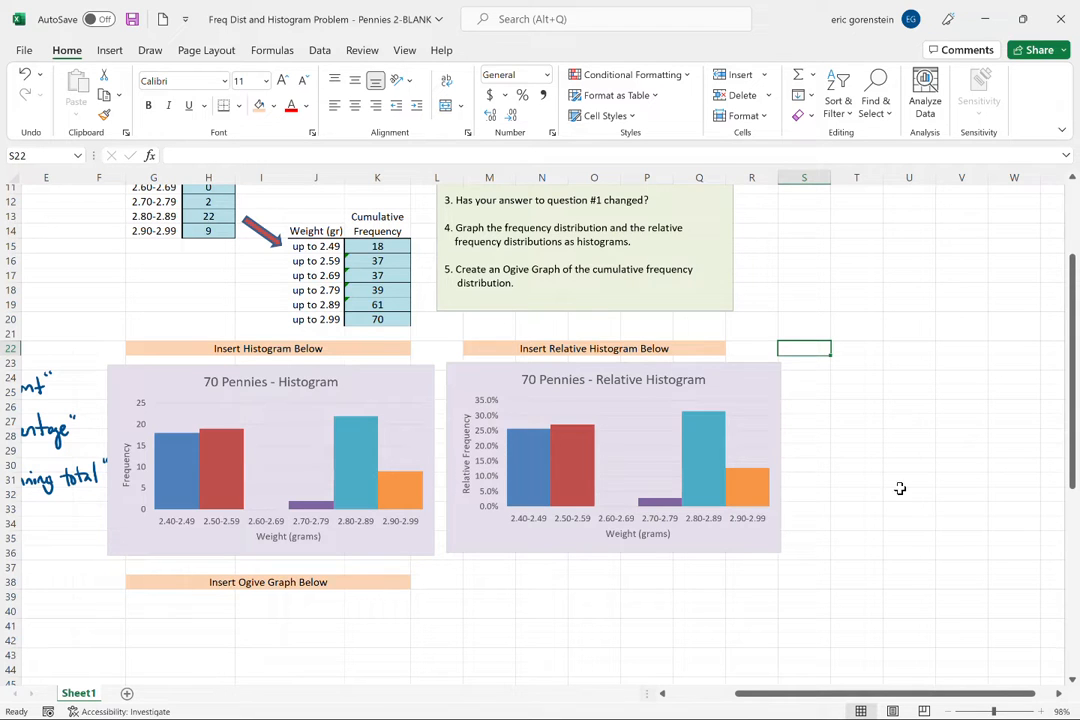
# Insert a 2-D line chart with markers of the cumulative frequency table J15:K20
pyautogui.scroll(4, 900, 488)
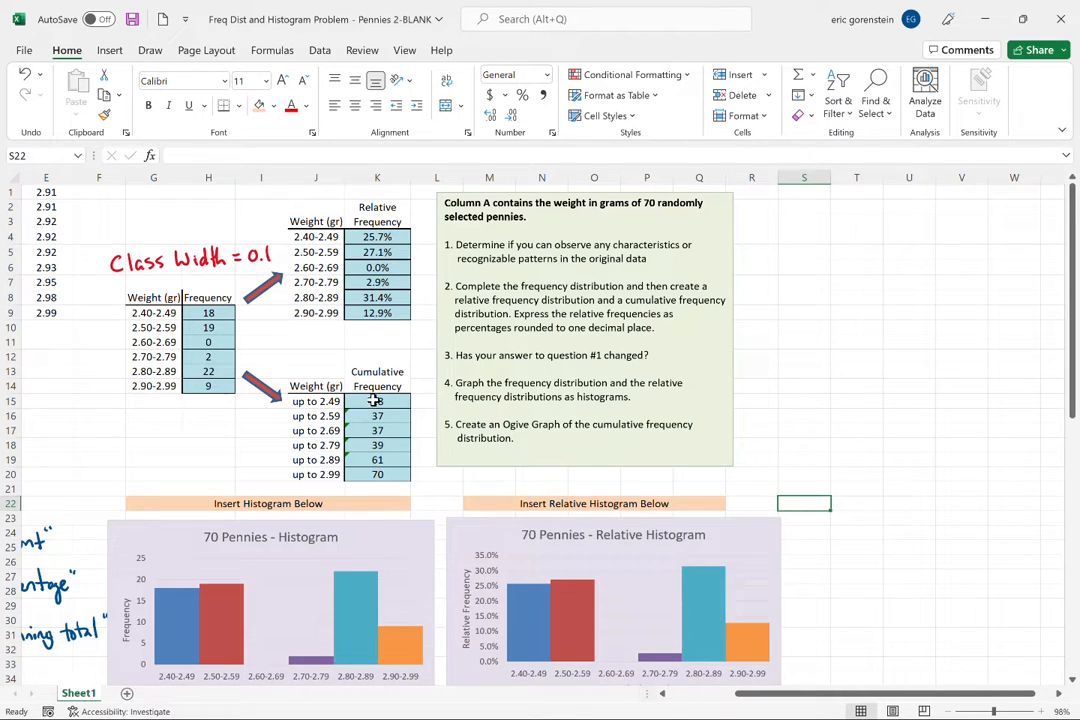
pyautogui.moveTo(300, 401); pyautogui.dragTo(377, 474)
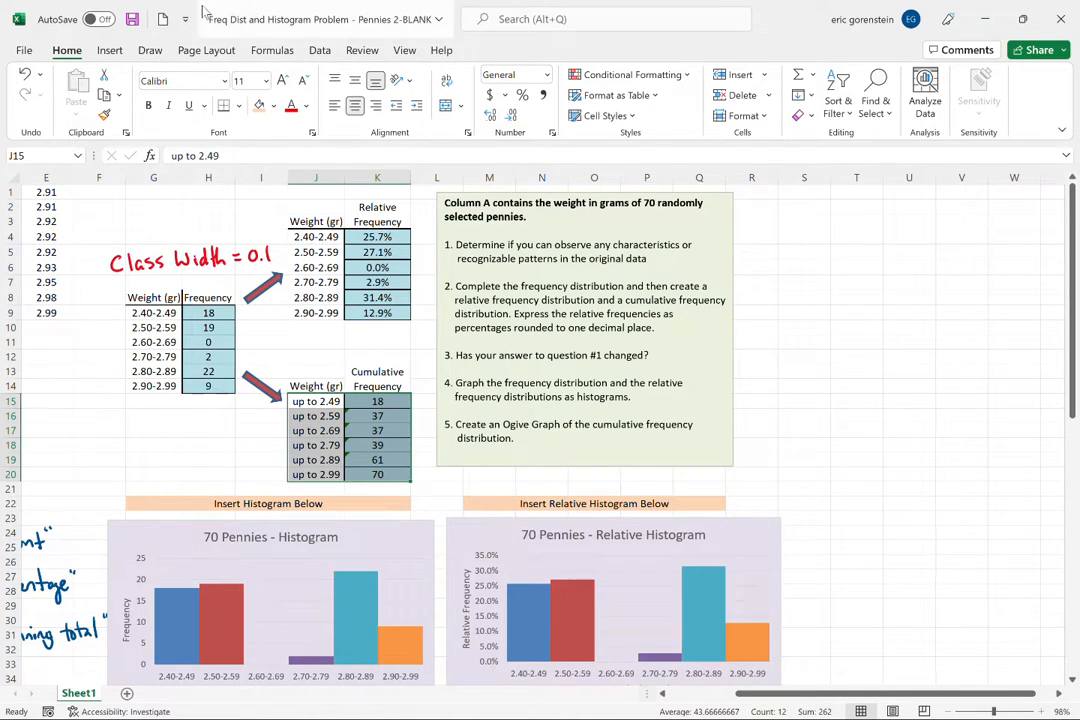
pyautogui.click(105, 50)
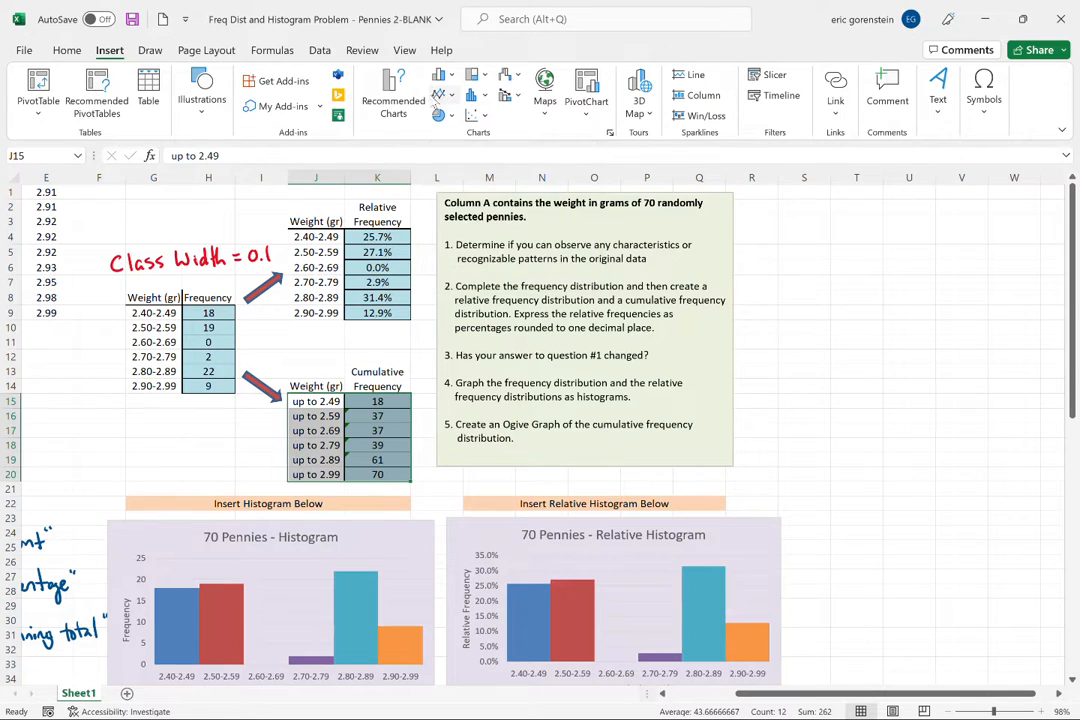
pyautogui.click(440, 95)
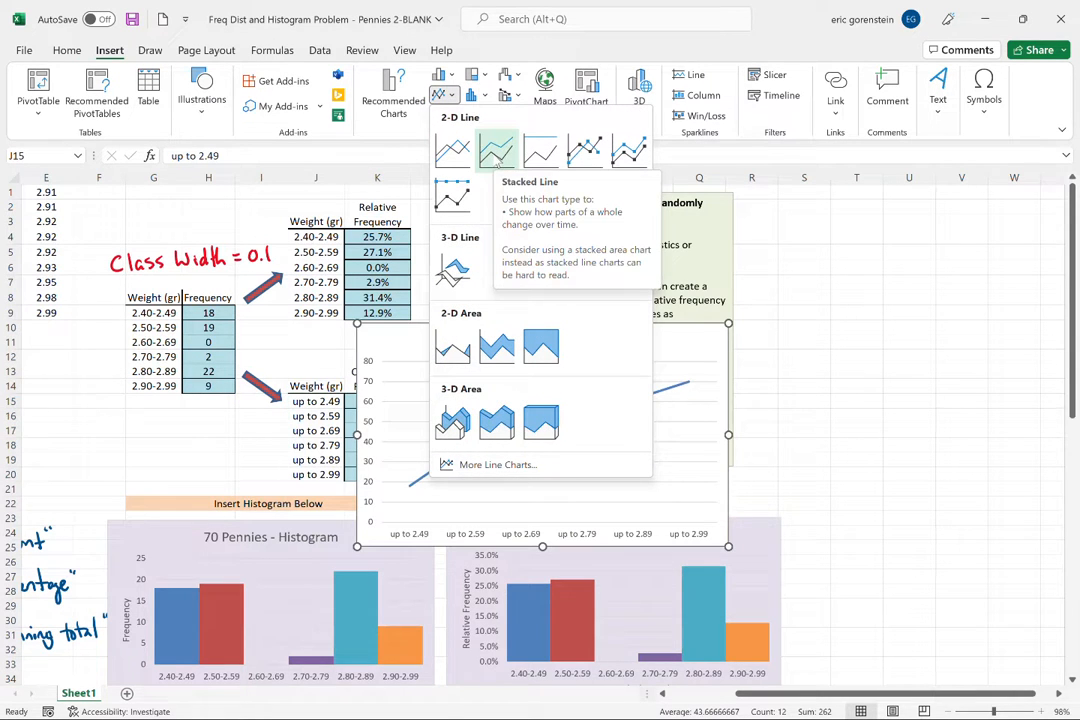
pyautogui.click(583, 148)
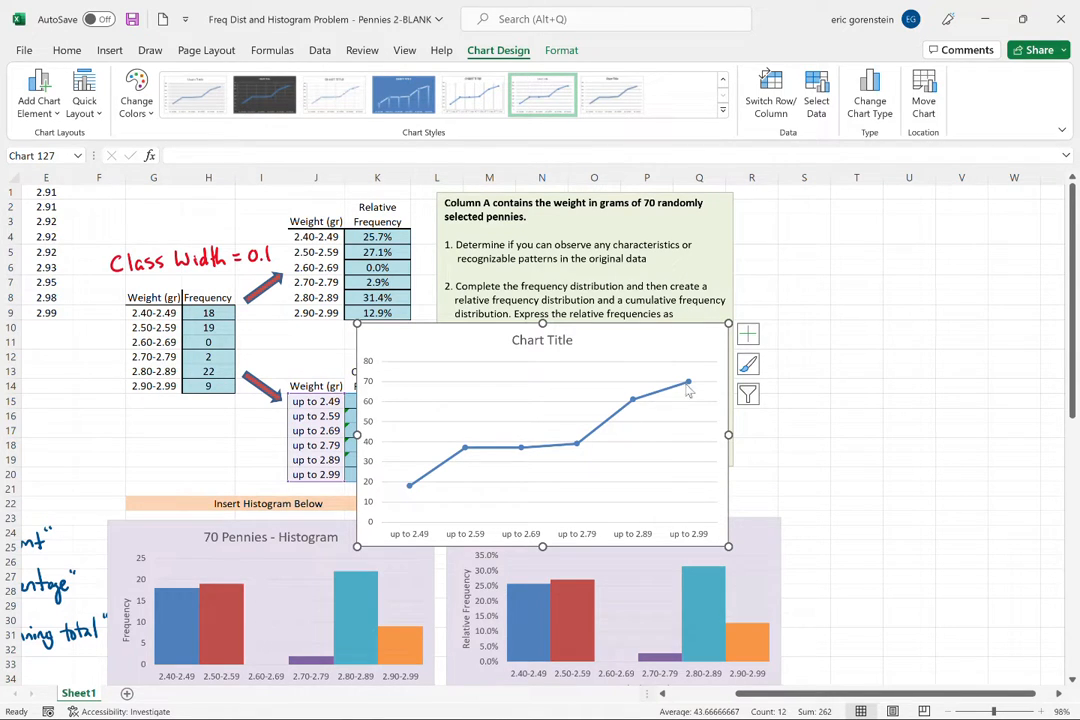
# Title the cumulative frequency line chart "70 Pennies - Ogive Graph"
pyautogui.doubleClick(520, 340)
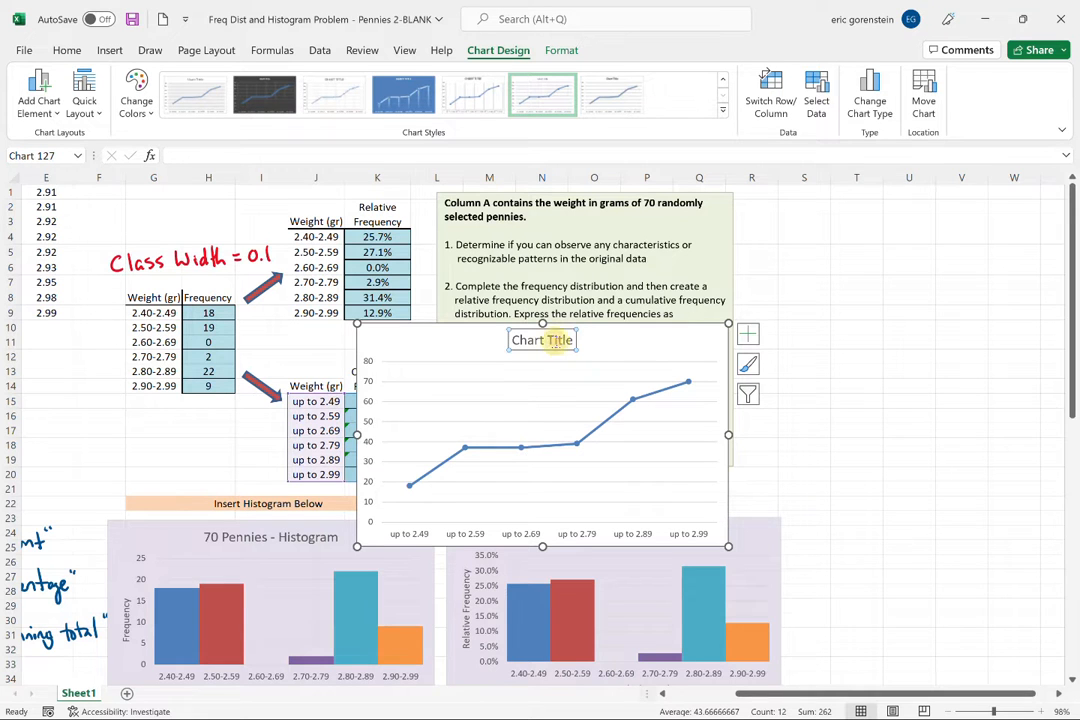
pyautogui.moveTo(514, 340); pyautogui.dragTo(586, 341)
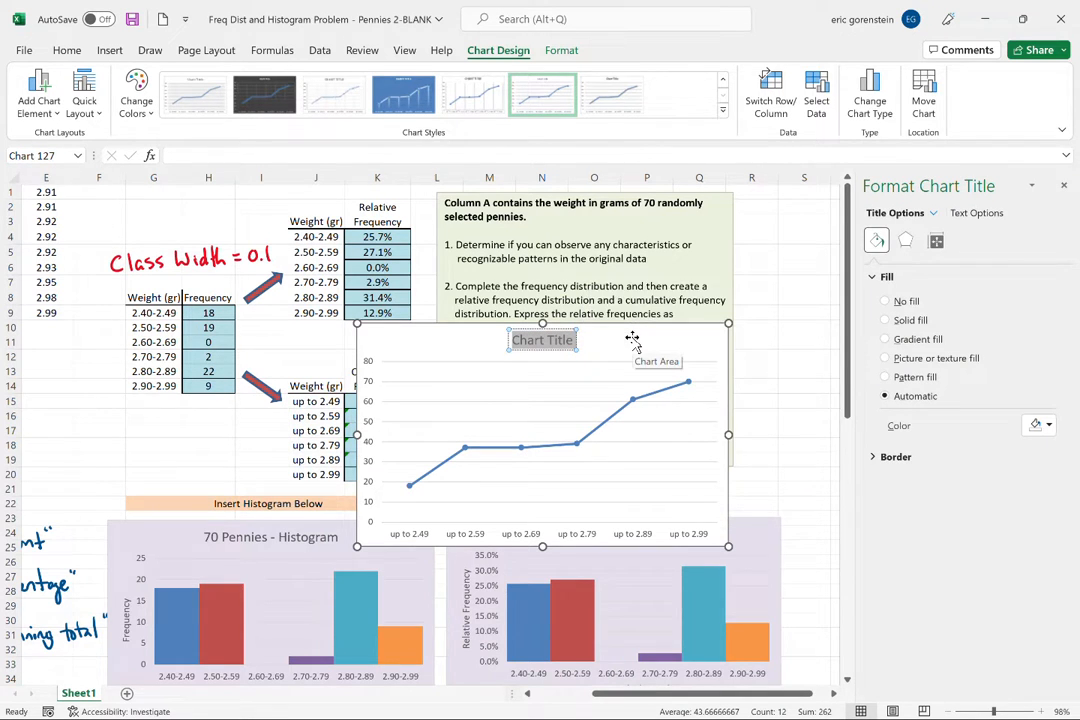
pyautogui.write('70 Pennies')
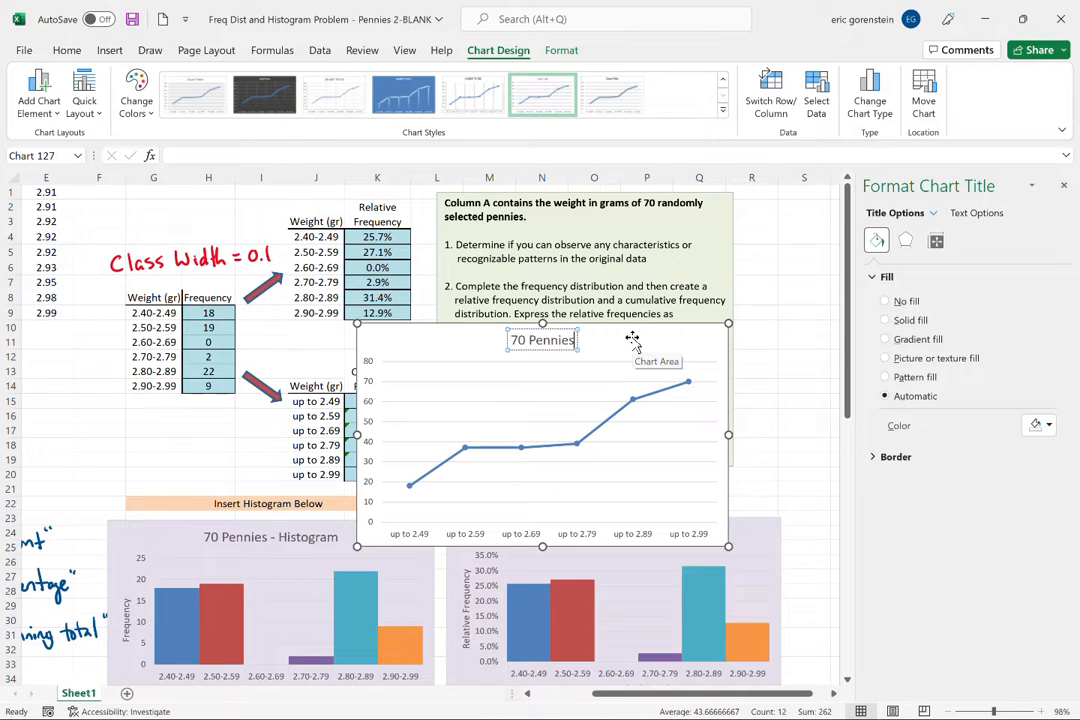
pyautogui.write(' - Ogive Graph')
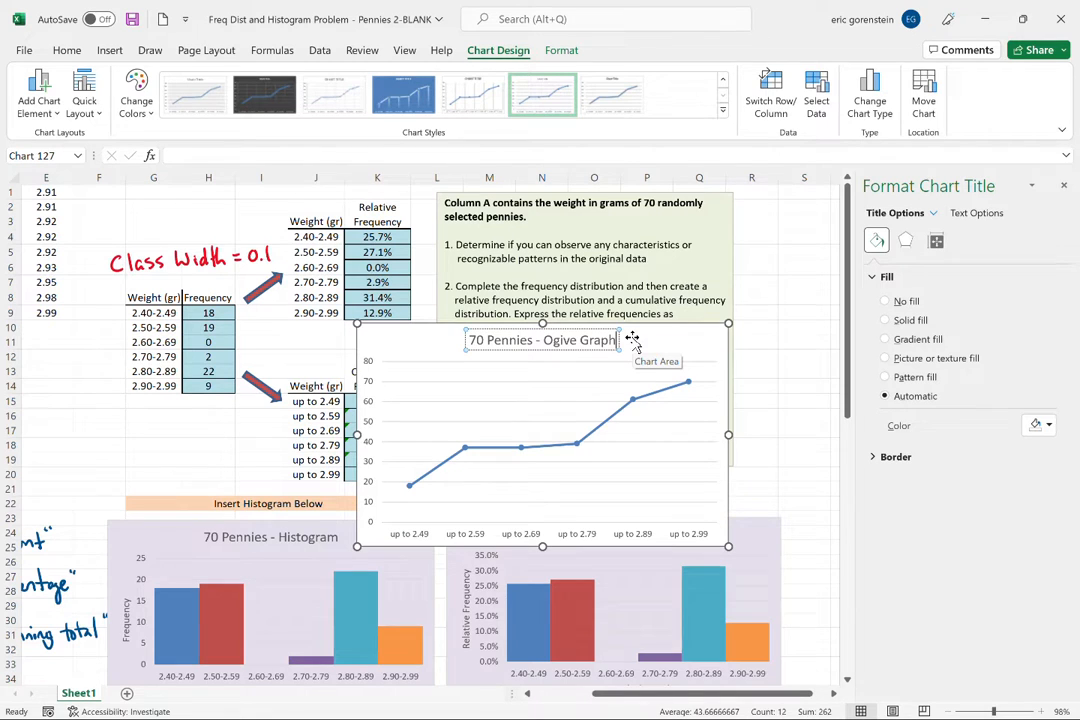
# Fill the ogive graph's chart area with the same light purple as the histograms
pyautogui.click(434, 343)
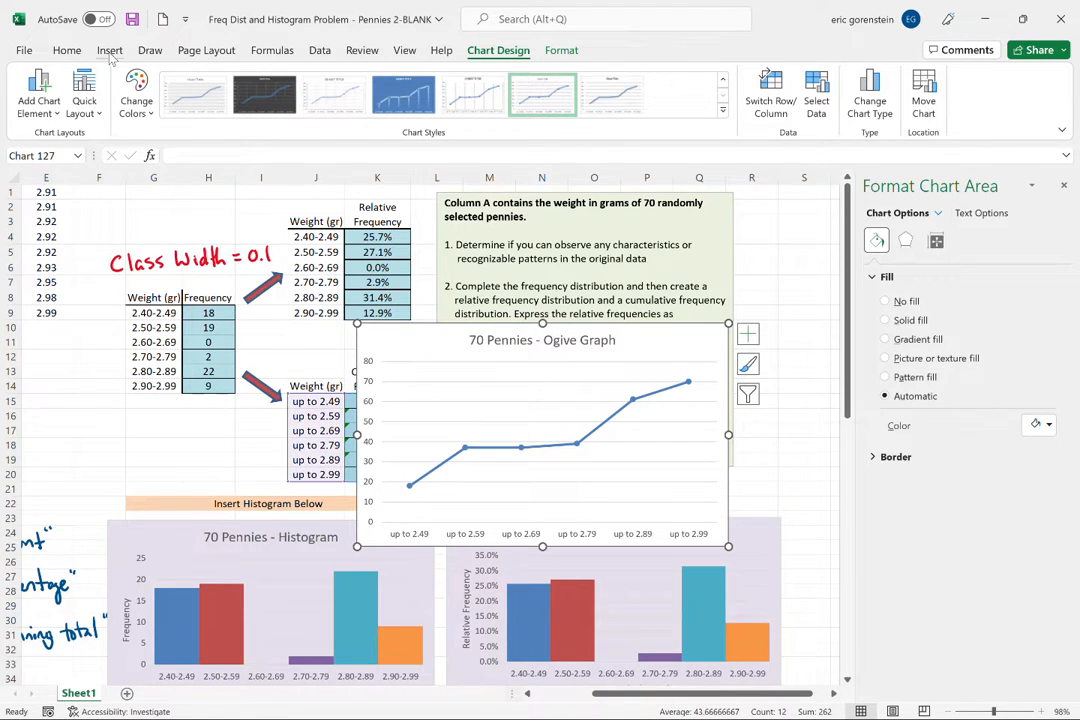
pyautogui.click(68, 52)
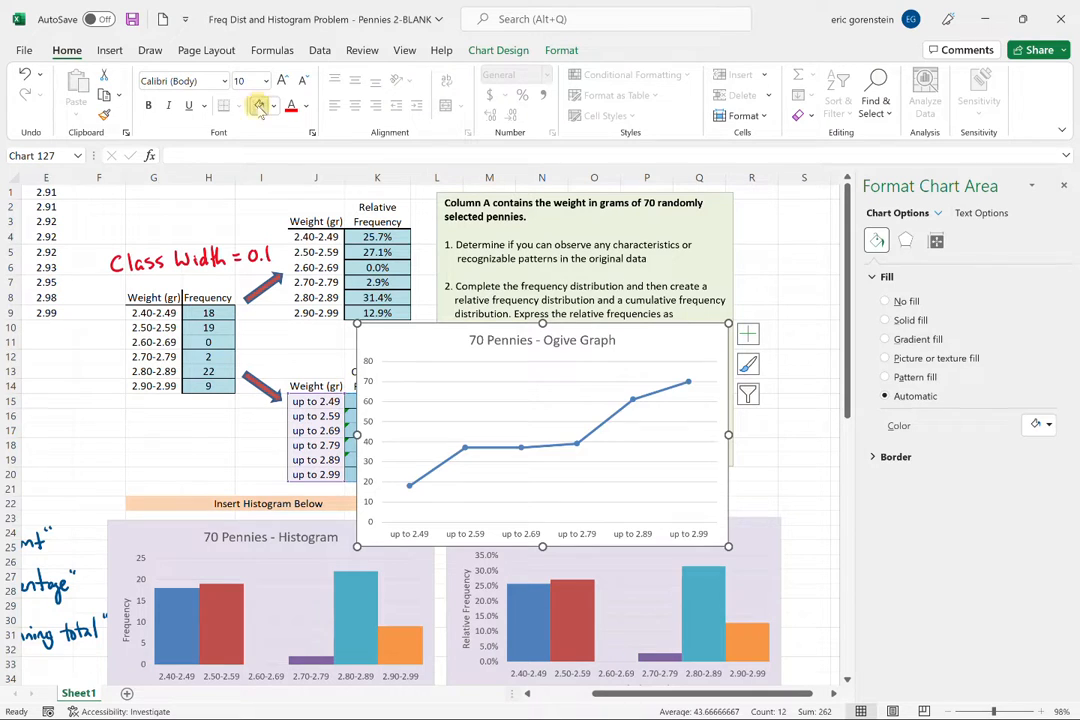
pyautogui.click(258, 105)
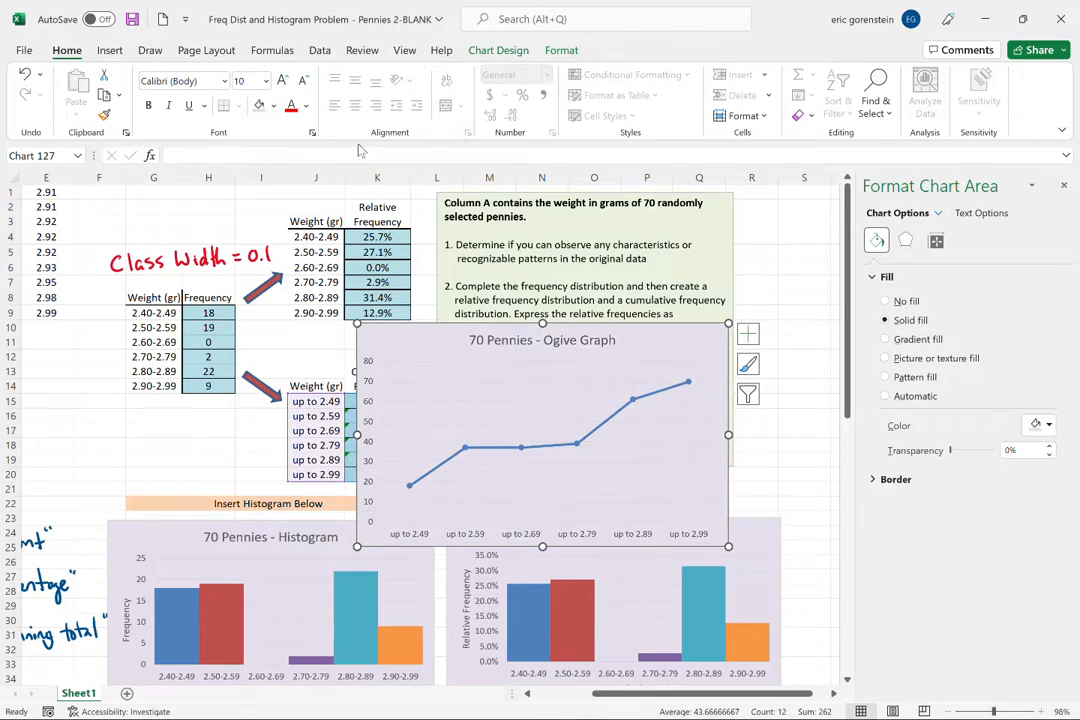
# Add axis titles "Weight (grams)" and "Cumulative Frequencies" to the ogive graph's horizontal and vertical axes, then close the formatting pane
pyautogui.click(748, 333)
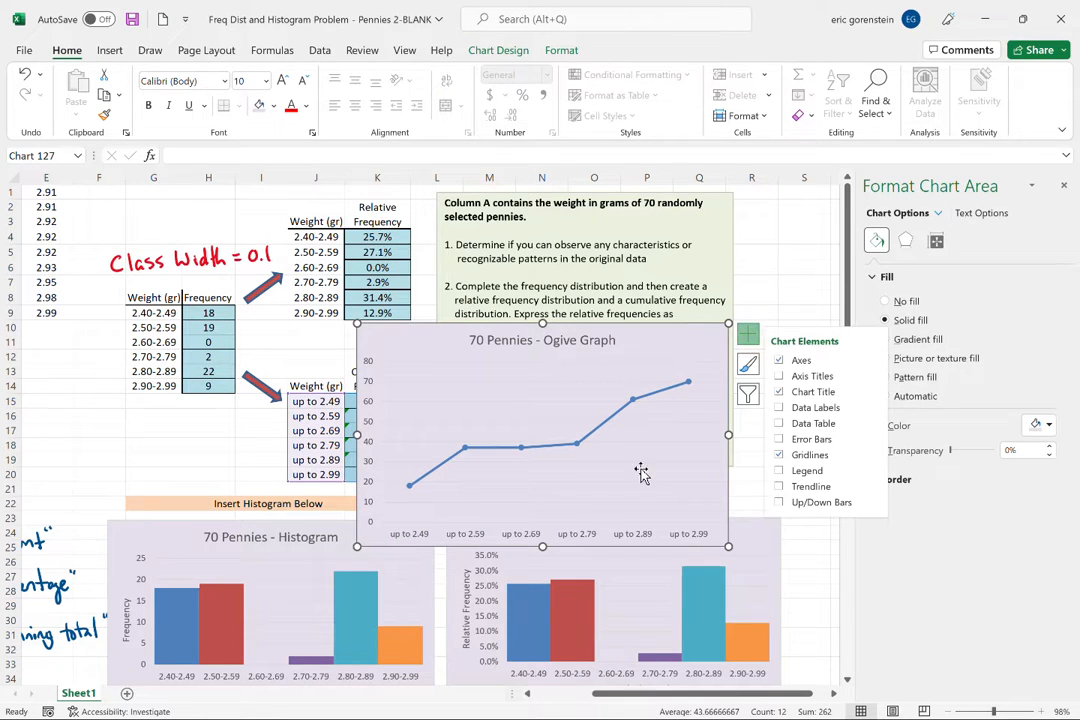
pyautogui.click(779, 376)
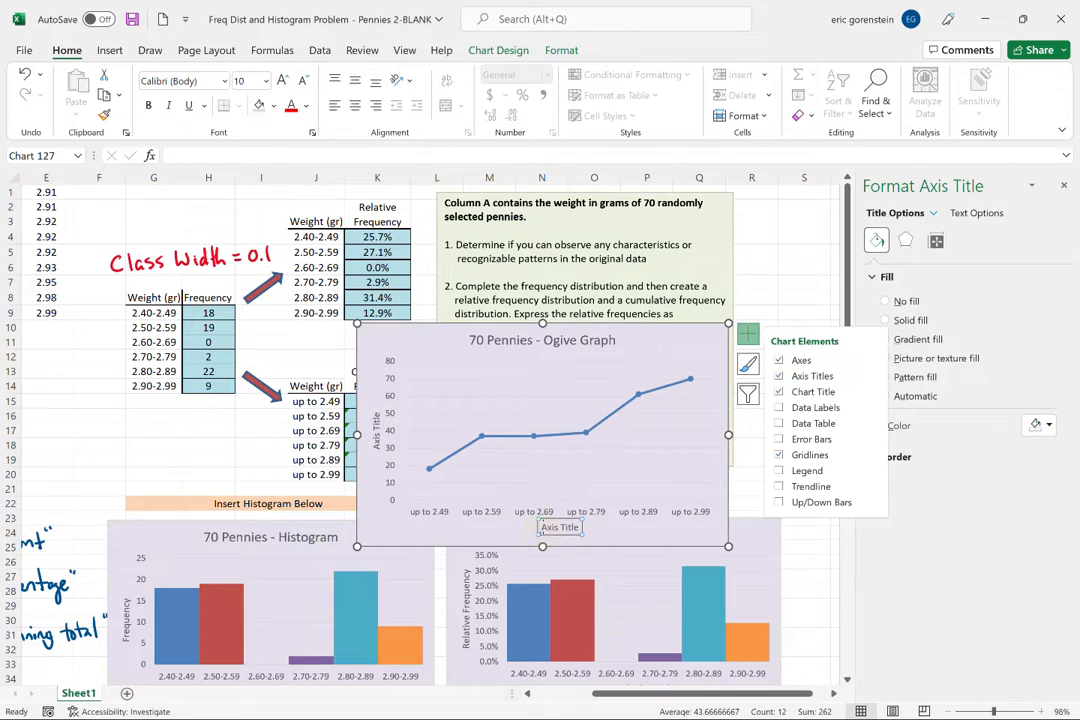
pyautogui.click(556, 527)
pyautogui.write('Weight (grams)')
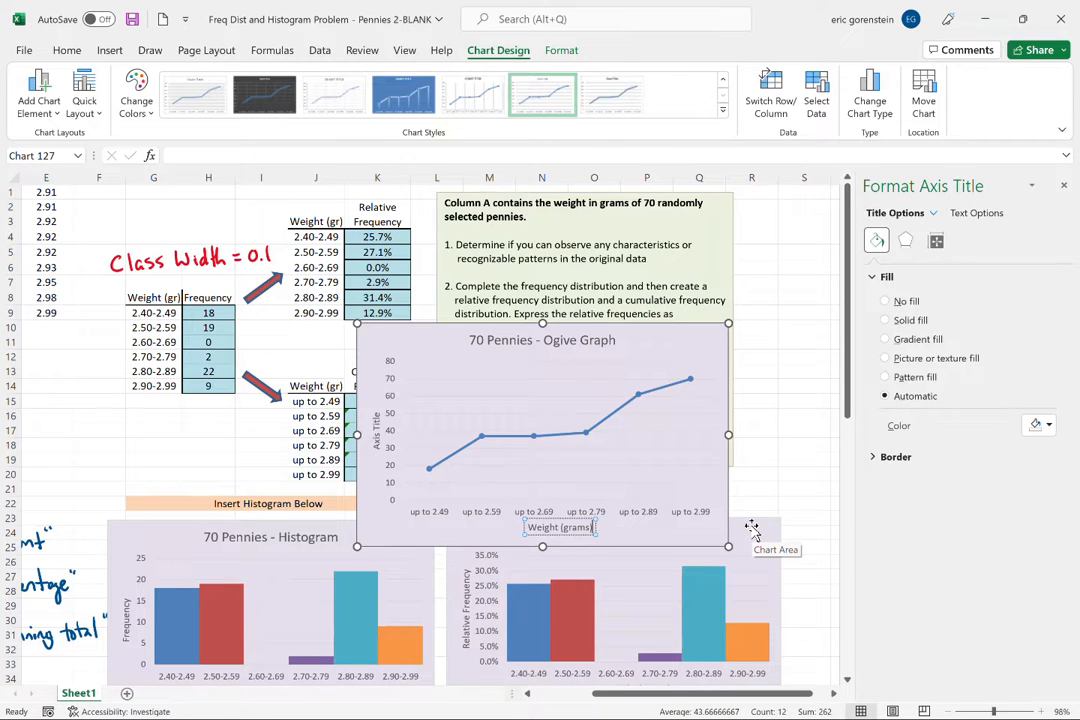
pyautogui.click(374, 425)
pyautogui.doubleClick(375, 426)
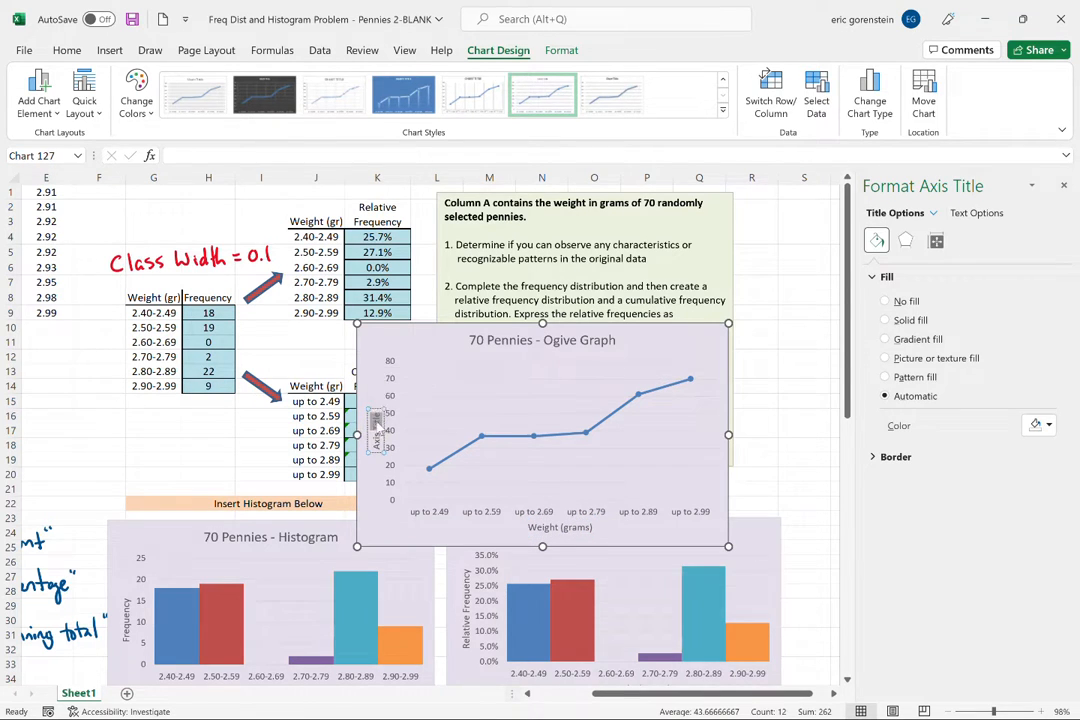
pyautogui.write('Cumulative Frequencies')
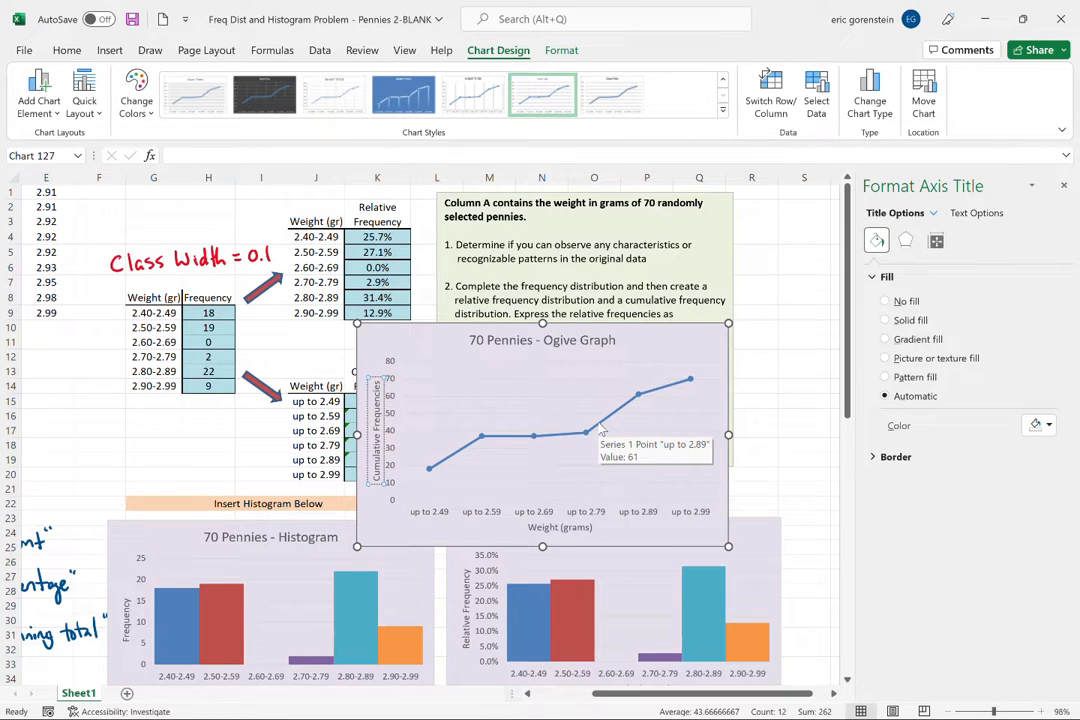
pyautogui.click(740, 341)
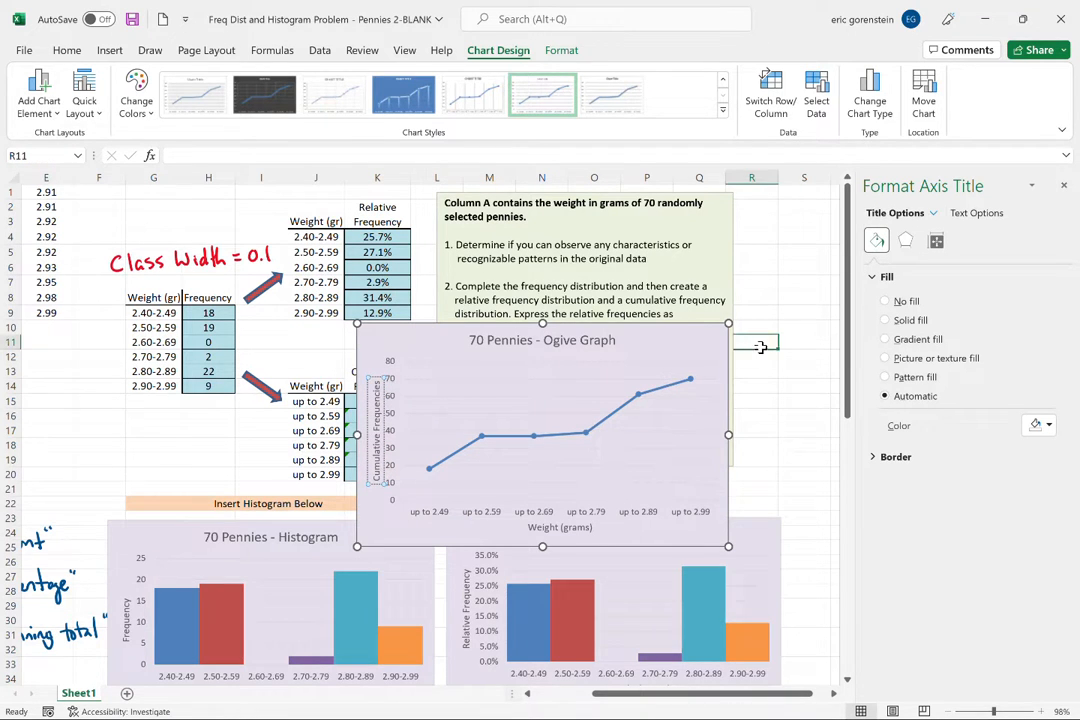
pyautogui.click(726, 322)
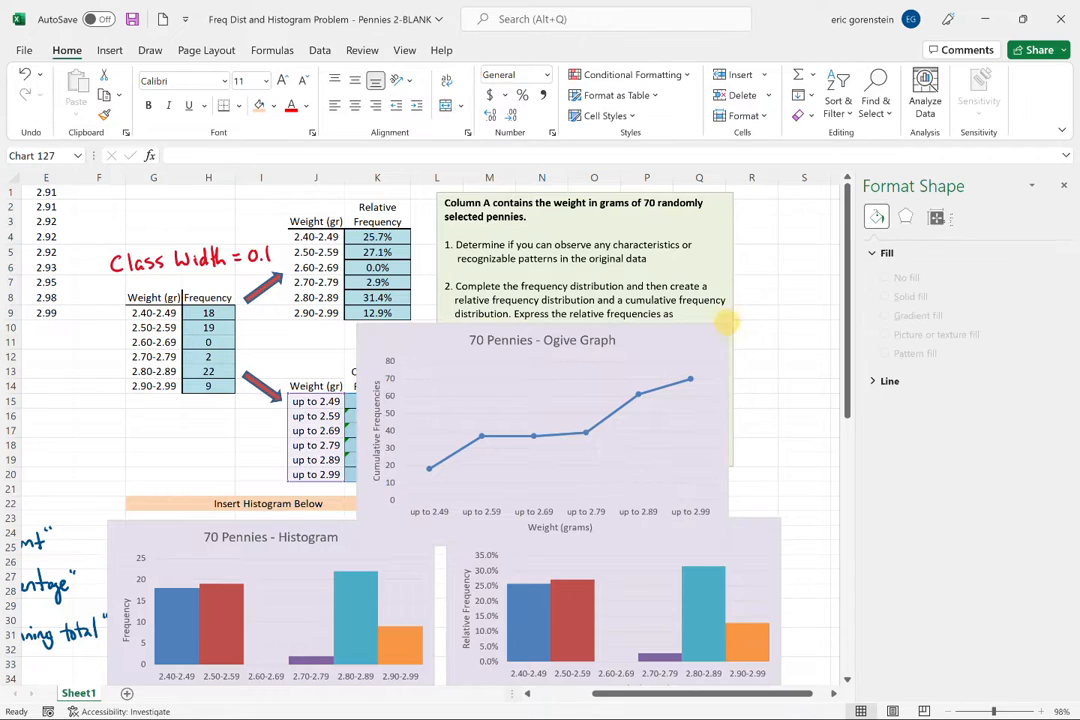
pyautogui.click(1065, 185)
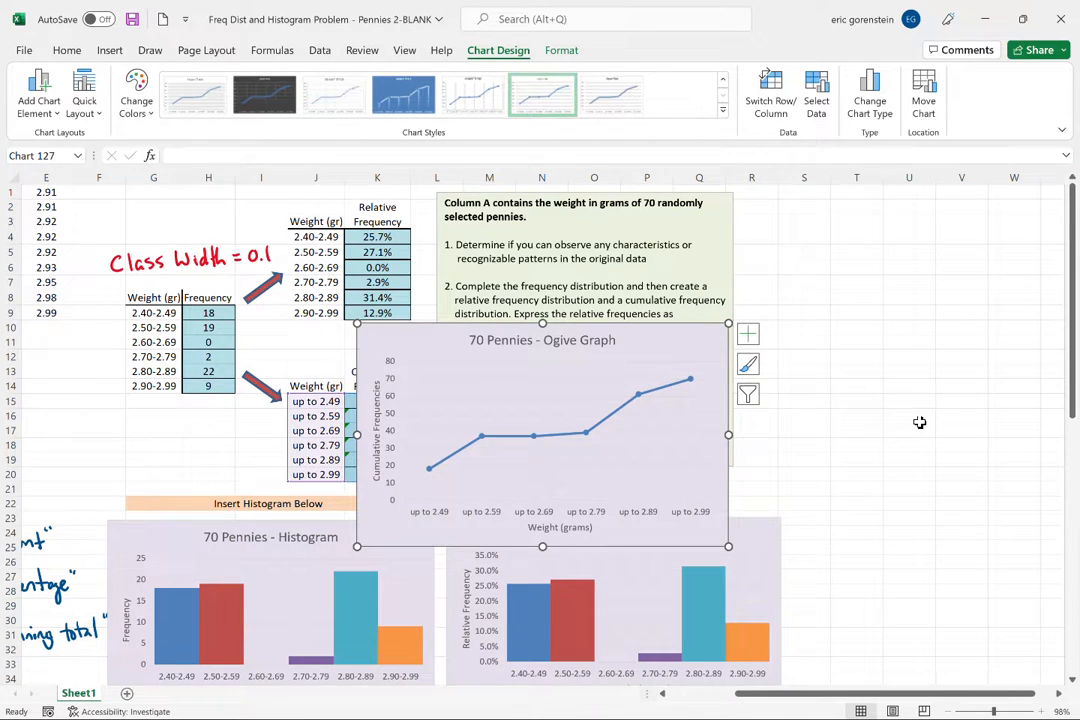
# Move the ogive graph beneath the "Insert Ogive Graph Below" heading, shrink it slightly to about the histograms' size, and deselect it
pyautogui.hscroll(-4, 918, 424)
pyautogui.hscroll(1, 919, 423)
pyautogui.scroll(-5, 919, 423)
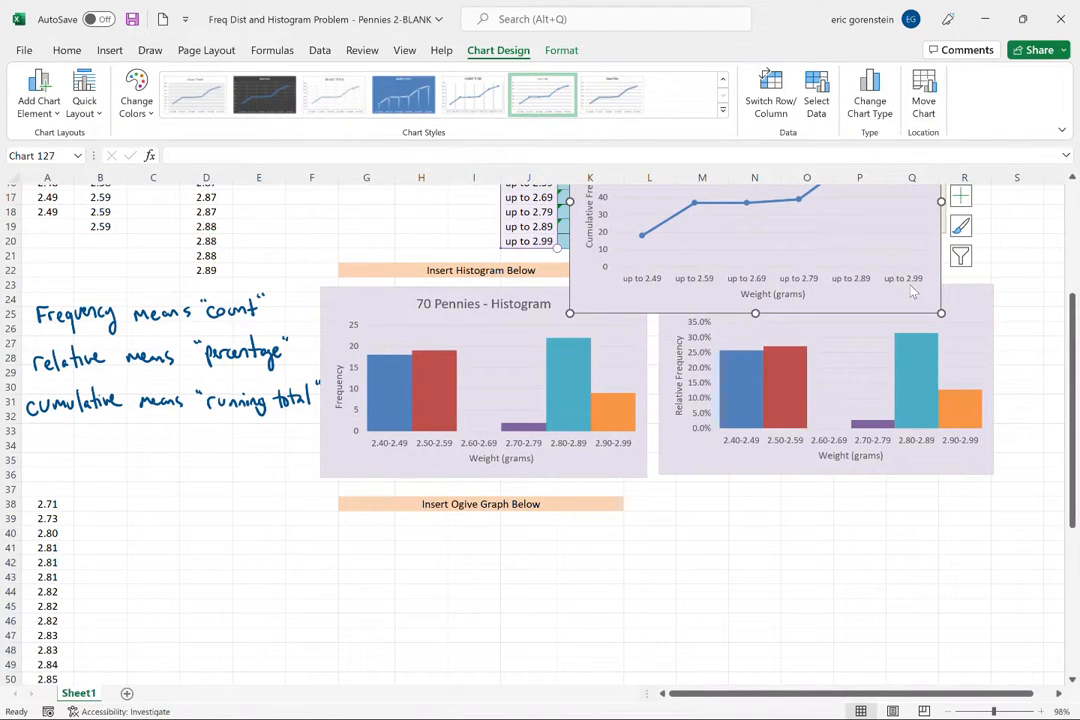
pyautogui.moveTo(912, 298); pyautogui.dragTo(632, 670)
pyautogui.moveTo(644, 480); pyautogui.dragTo(632, 487)
pyautogui.moveTo(560, 507)
pyautogui.mouseDown()
pyautogui.moveTo(594, 533)
pyautogui.moveTo(577, 511)
pyautogui.mouseUp()
pyautogui.click(802, 555)
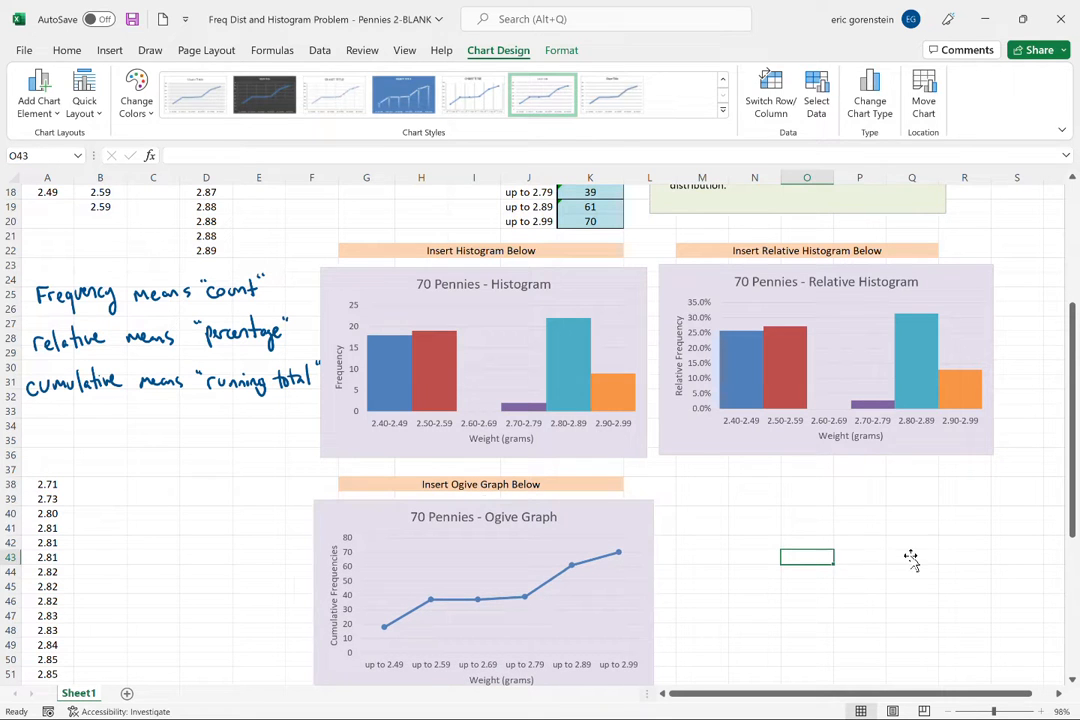
pyautogui.scroll(-3, 905, 560)
pyautogui.scroll(2, 910, 556)
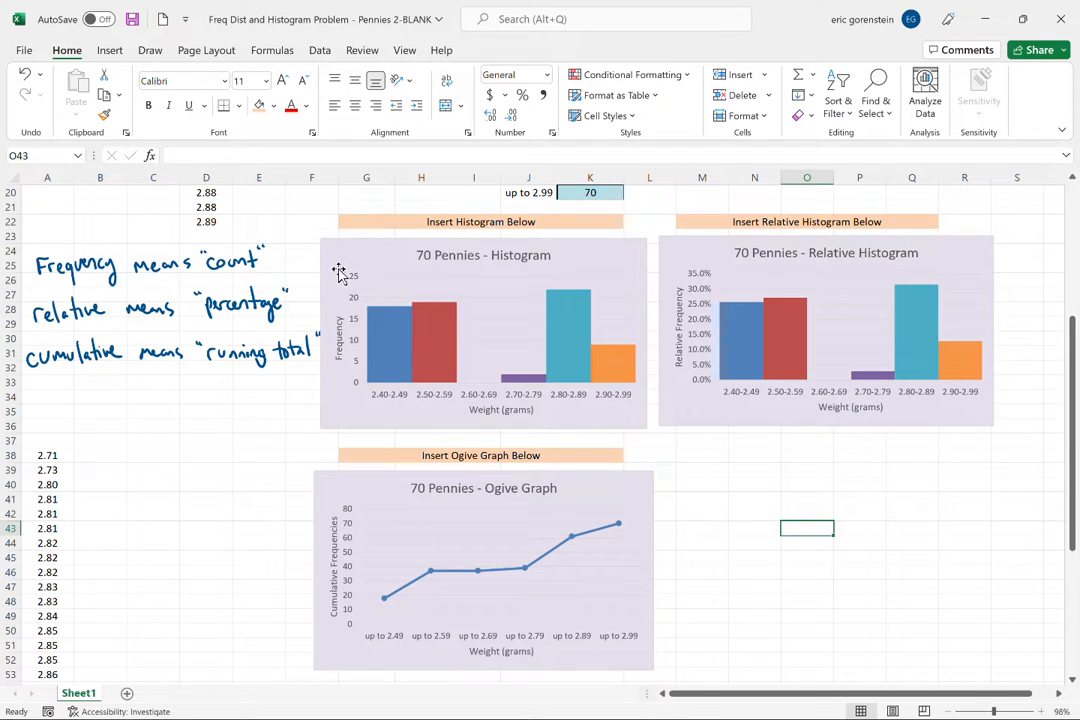
pyautogui.moveTo(348, 392); pyautogui.dragTo(352, 282)
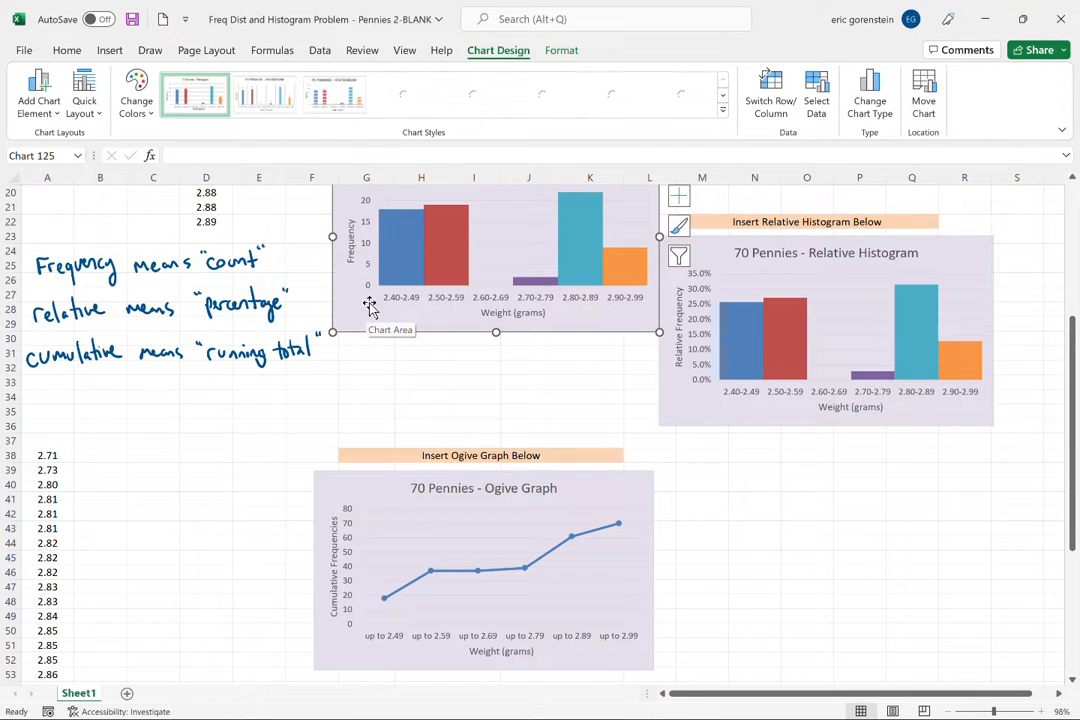
pyautogui.hotkey('ctrl', 'z')
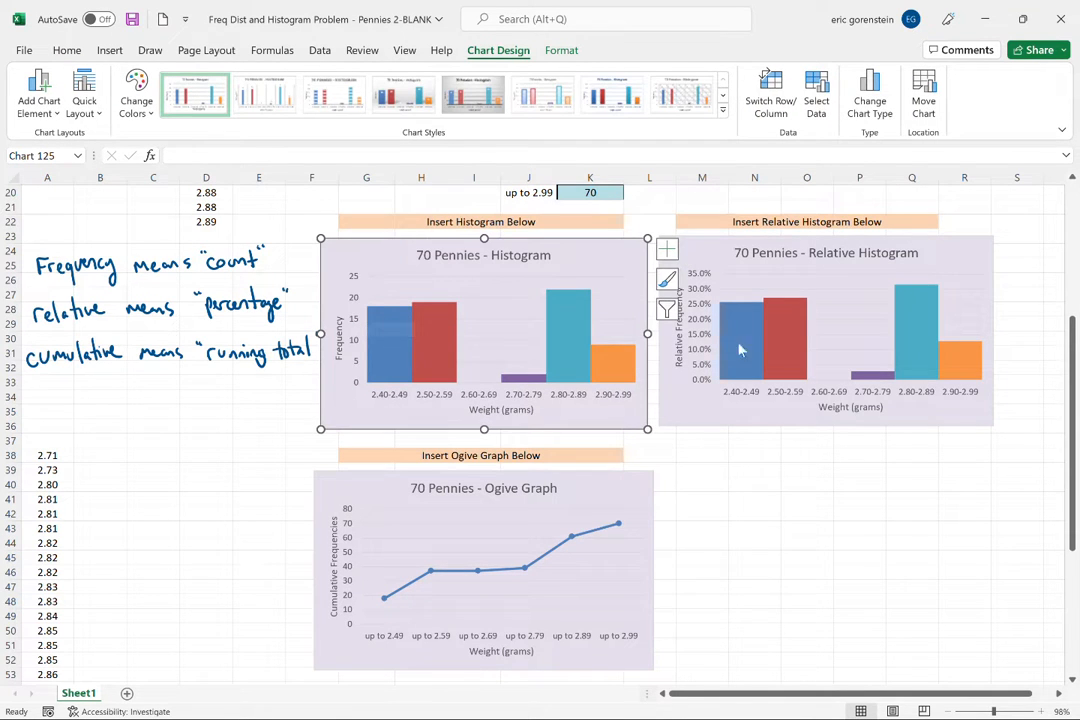
pyautogui.click(776, 422)
pyautogui.click(815, 500)
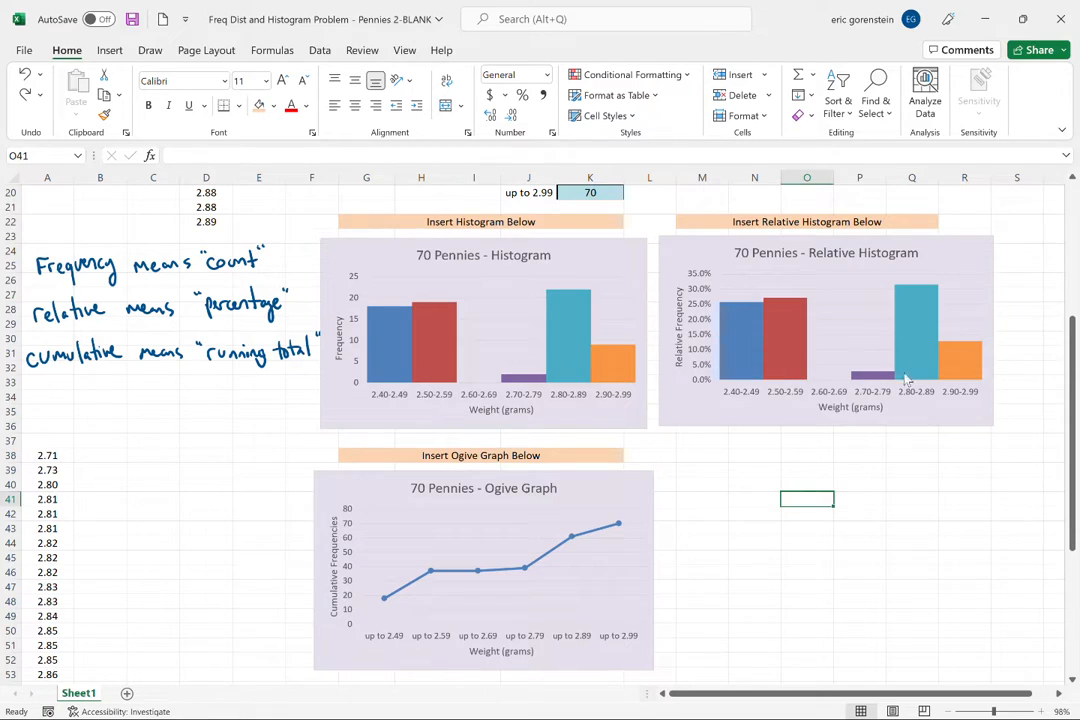
# Review the completed frequency, relative and cumulative tables together with the two histograms and the ogive graph
pyautogui.scroll(1, 951, 369)
pyautogui.scroll(-1, 952, 370)
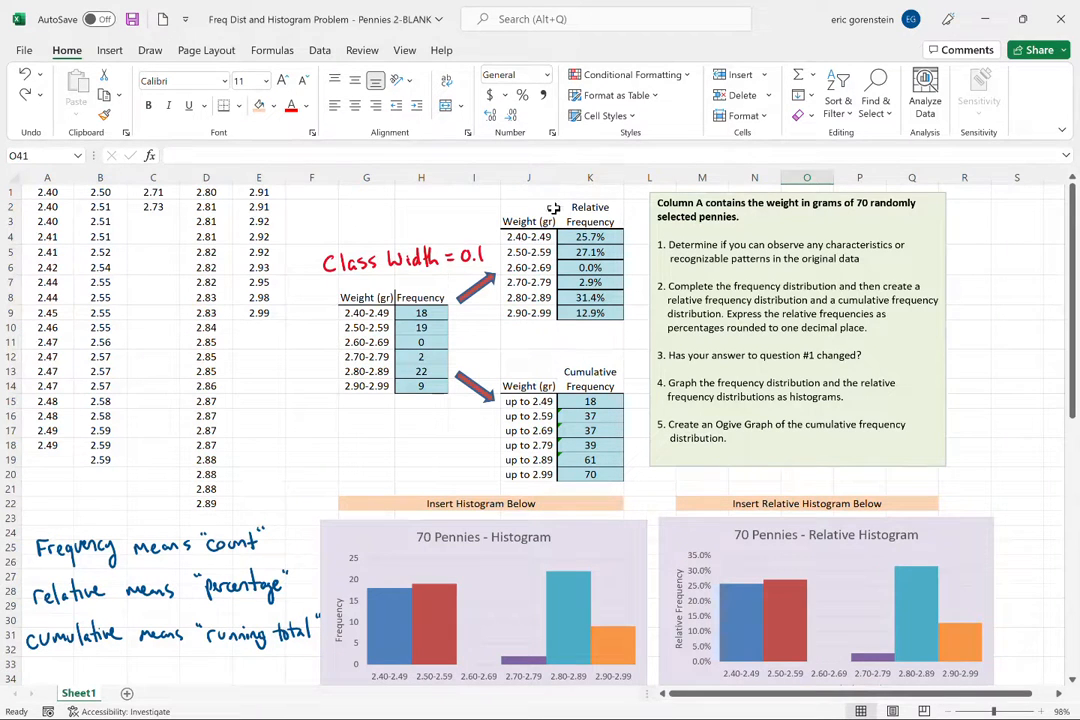
pyautogui.scroll(-6, 609, 157)
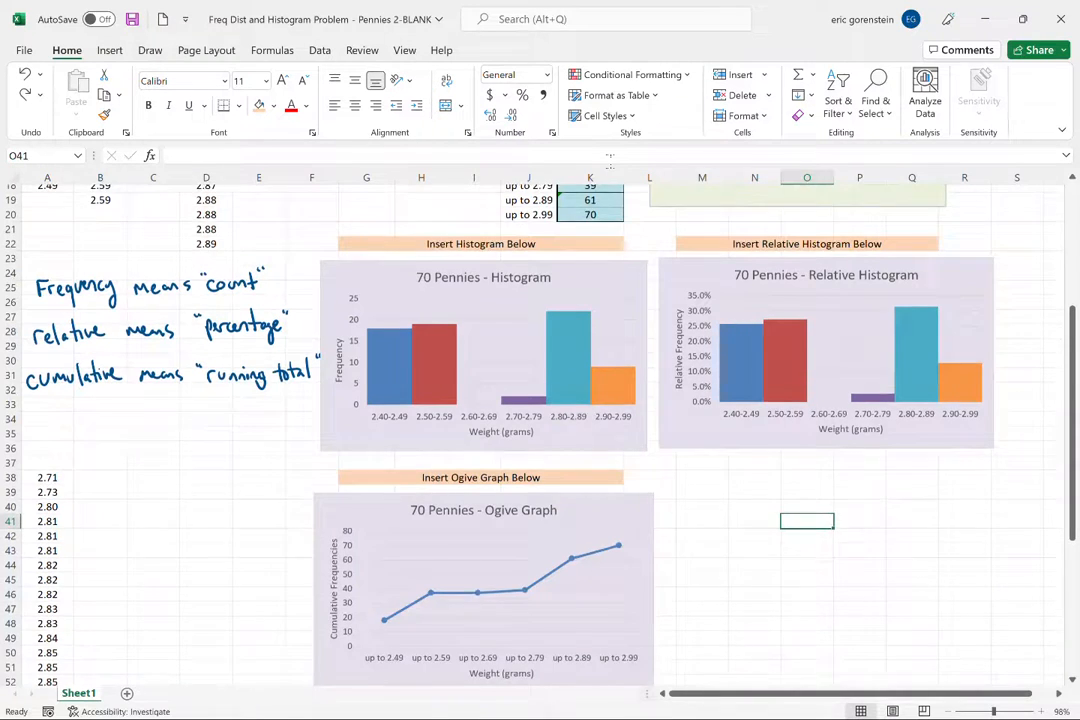
pyautogui.scroll(-1, 609, 157)
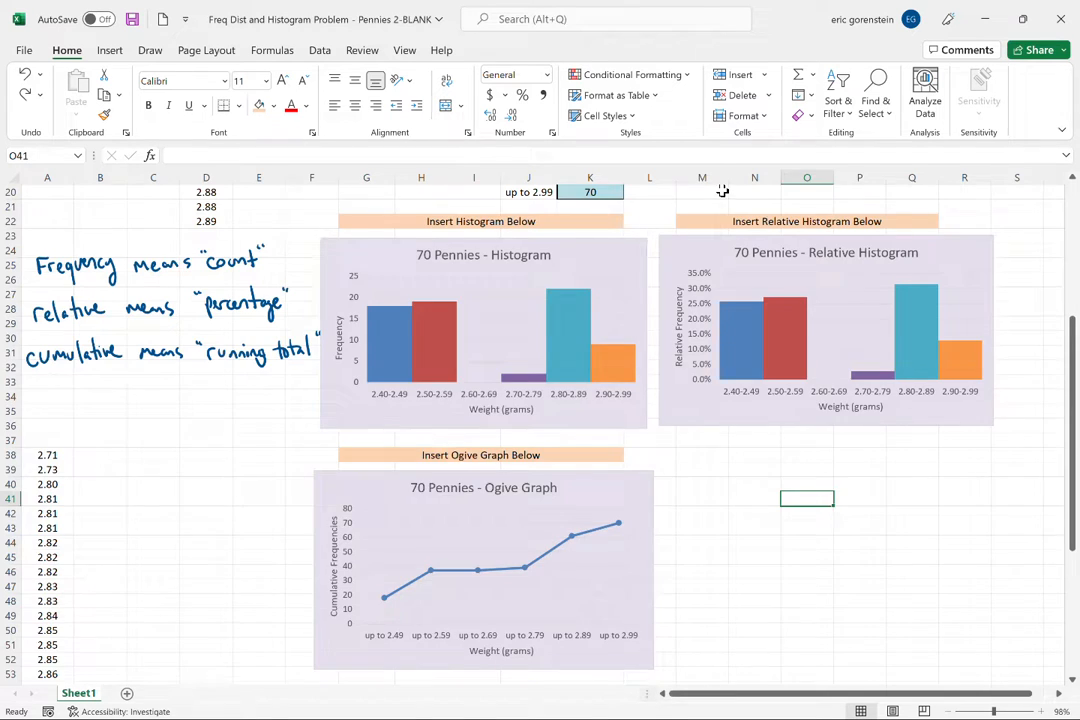
pyautogui.scroll(2, 721, 190)
pyautogui.scroll(5, 722, 192)
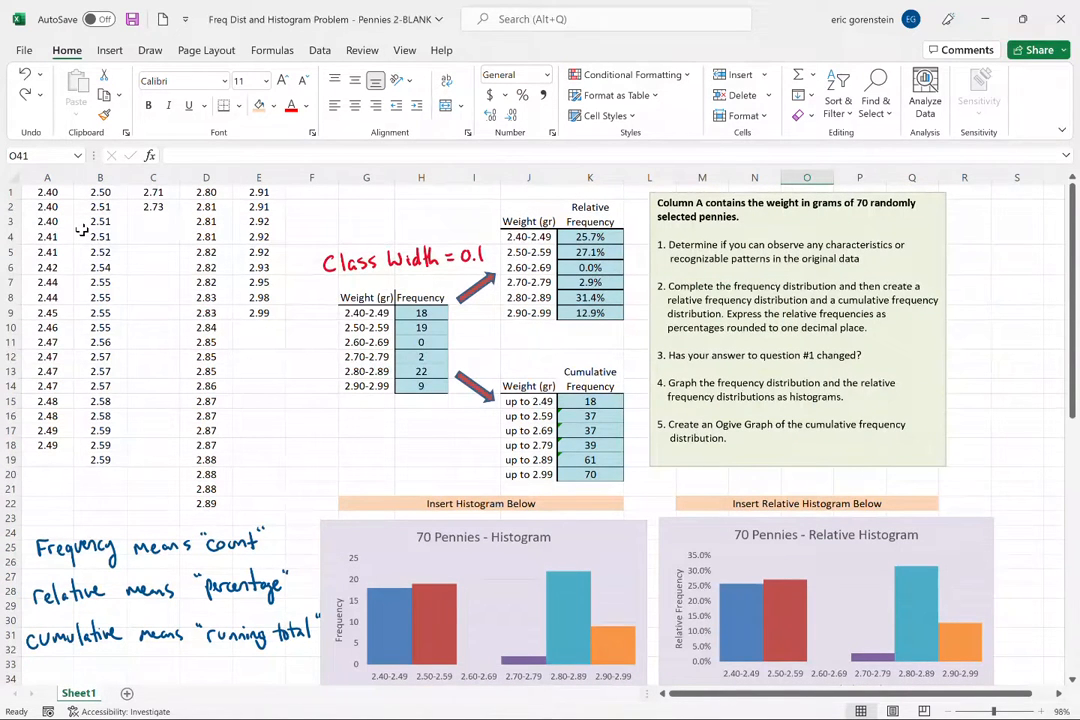